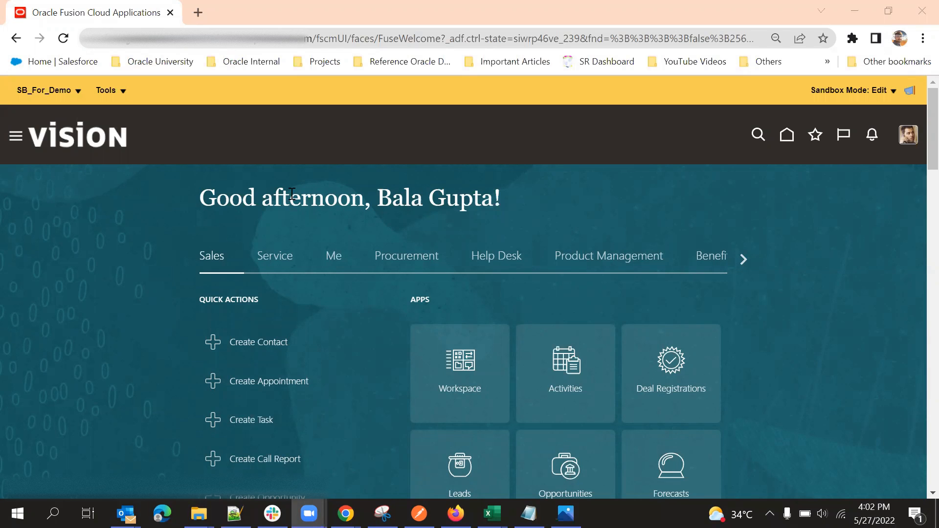
Step: Open the Events app from the Sales apps on the home page
click(152, 179)
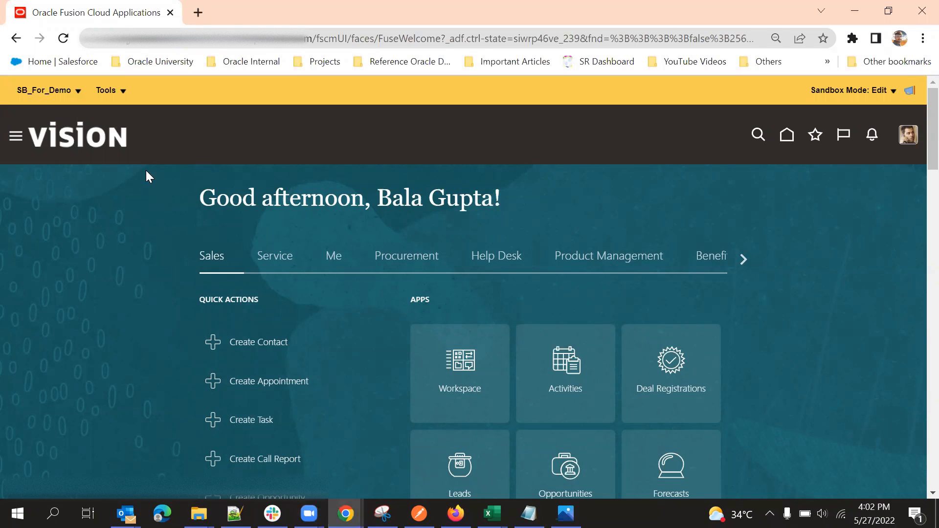
click(115, 95)
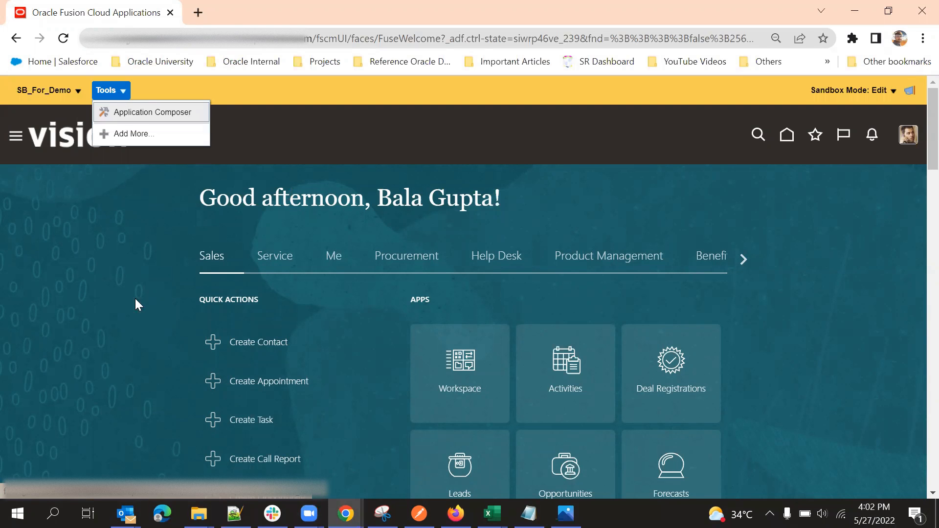
scroll(399, 215, down, 3)
scroll(276, 187, up, 2)
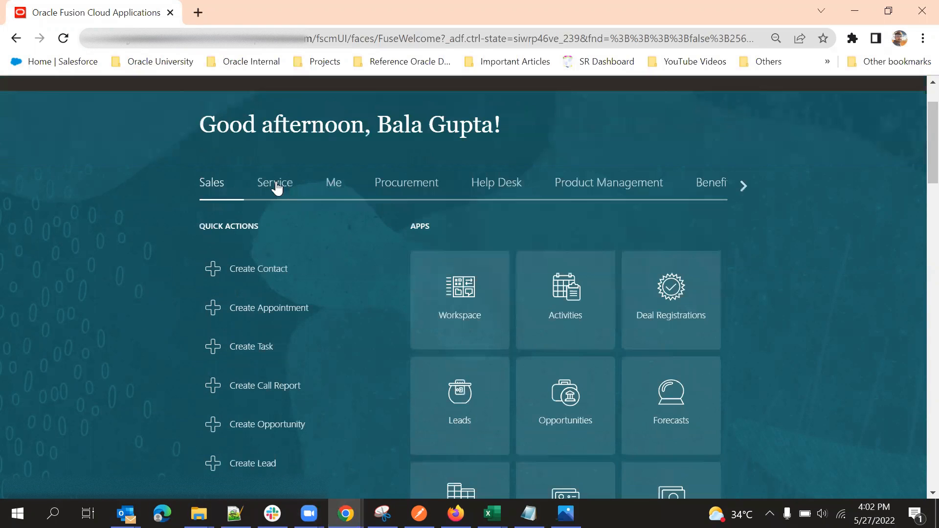
scroll(386, 240, down, 10)
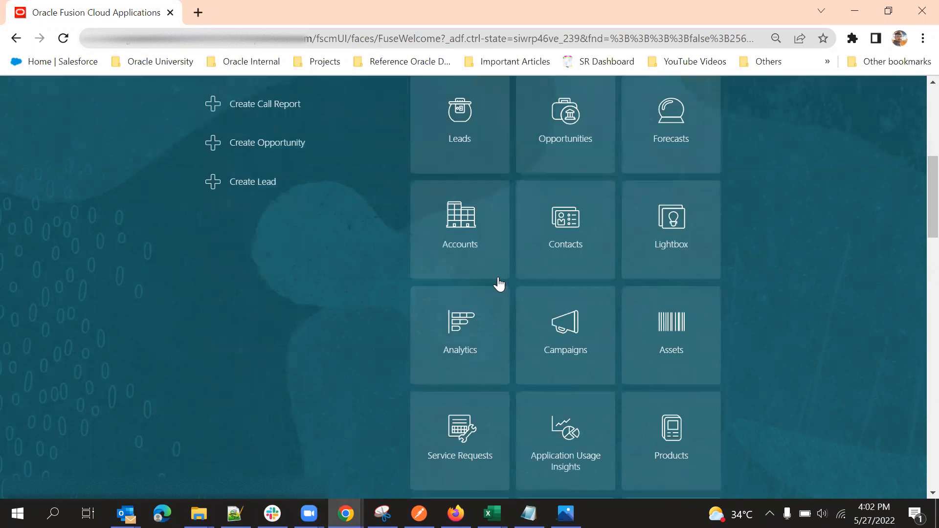
scroll(528, 327, down, 4)
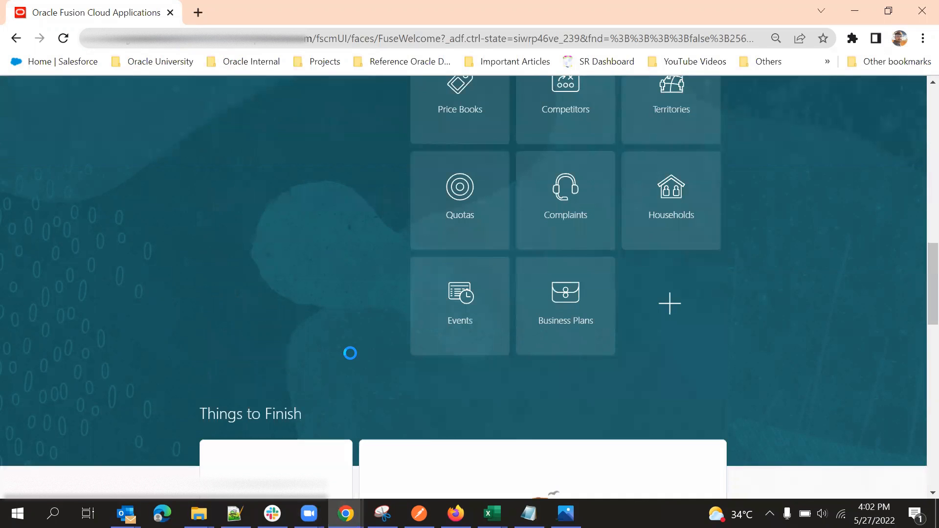
scroll(405, 350, down, 1)
right_click(465, 293)
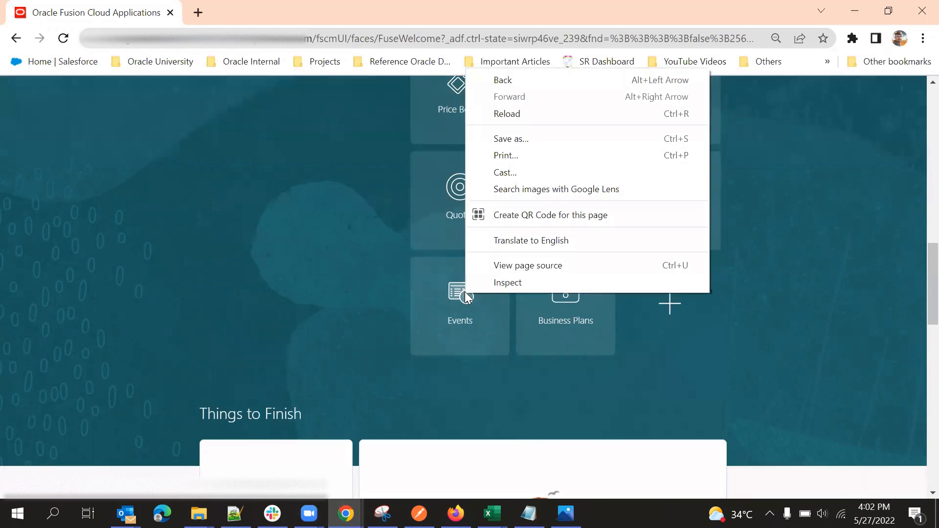
click(456, 308)
scroll(405, 350, up, 2)
click(456, 374)
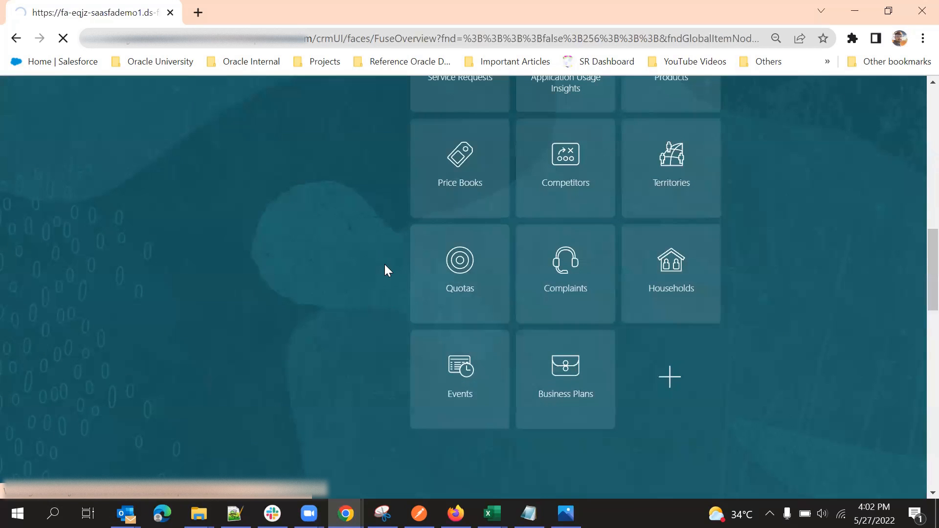
scroll(428, 332, down, 3)
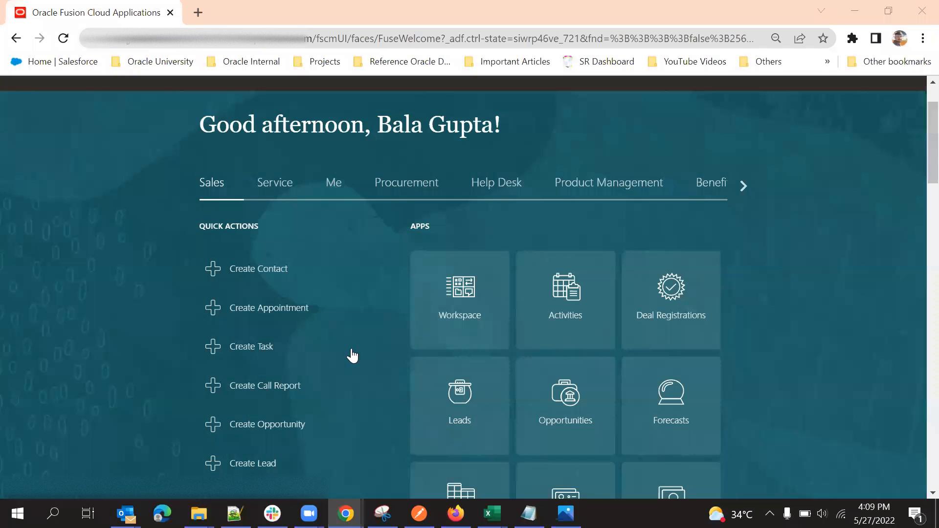
Step: Open Application Composer from the sandbox tools
scroll(353, 360, down, 4)
scroll(352, 360, down, 7)
scroll(367, 378, up, 10)
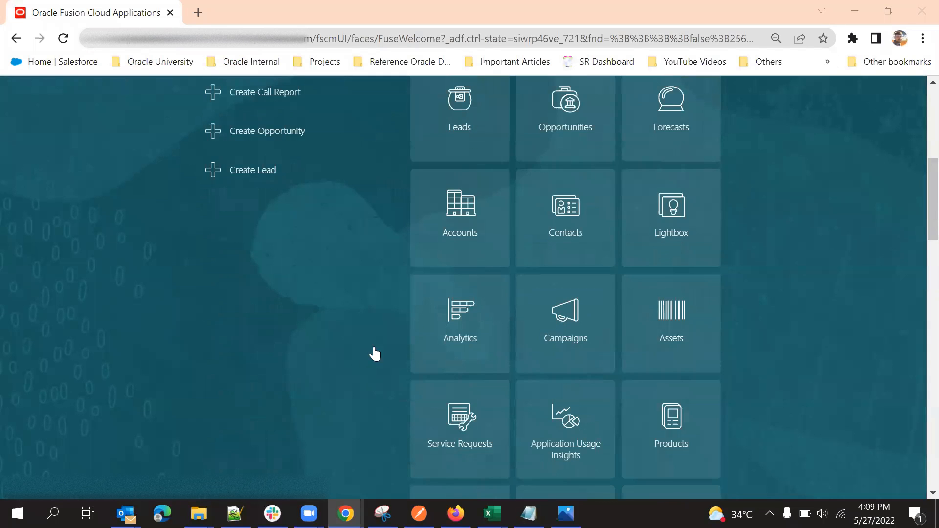
click(122, 92)
click(131, 112)
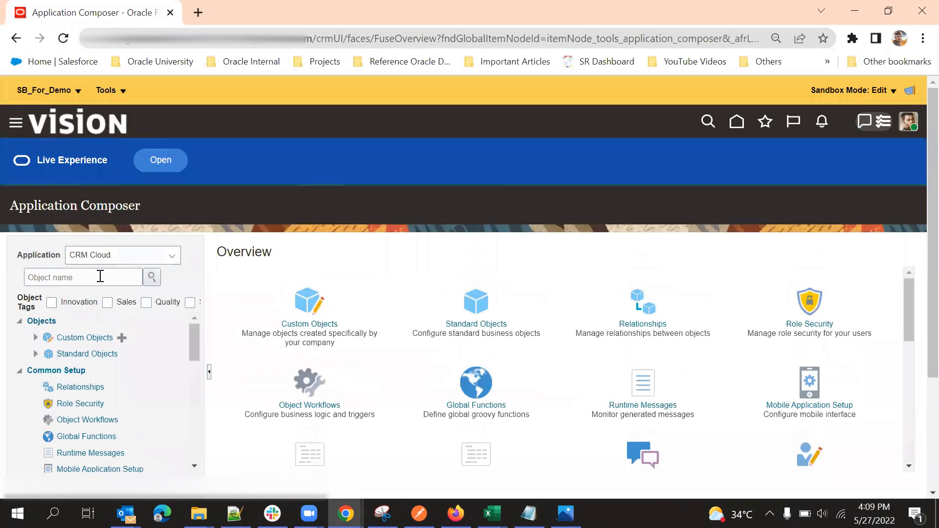
Step: Search the CRM Cloud objects for EVENT
click(100, 276)
text(EVENT)
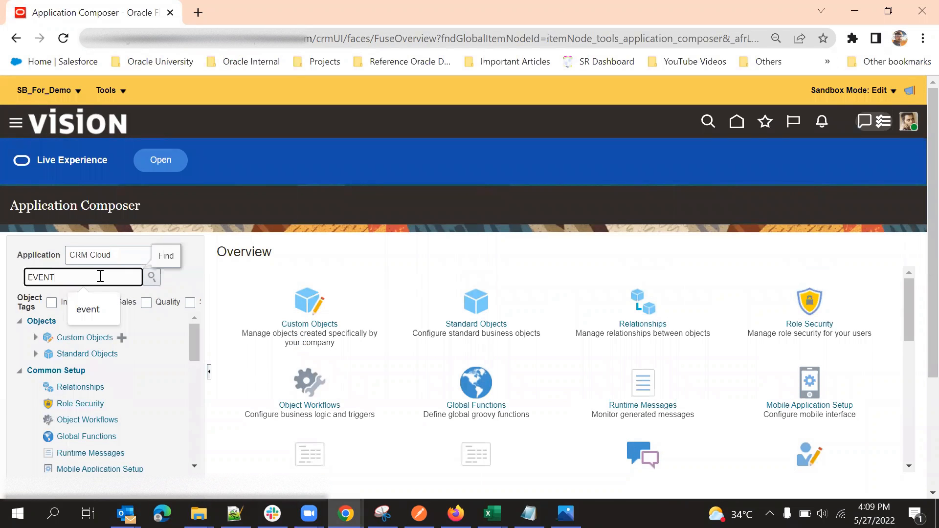
key(Return)
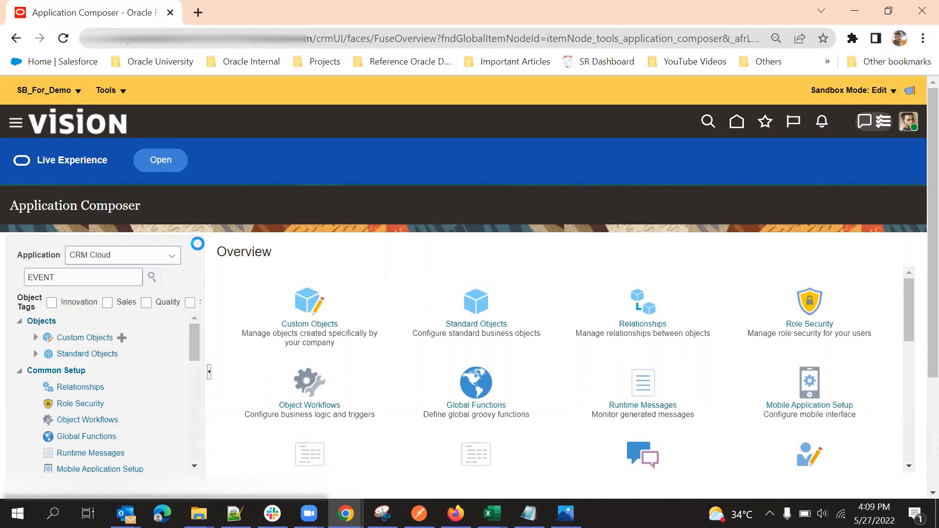
scroll(180, 272, down, 1)
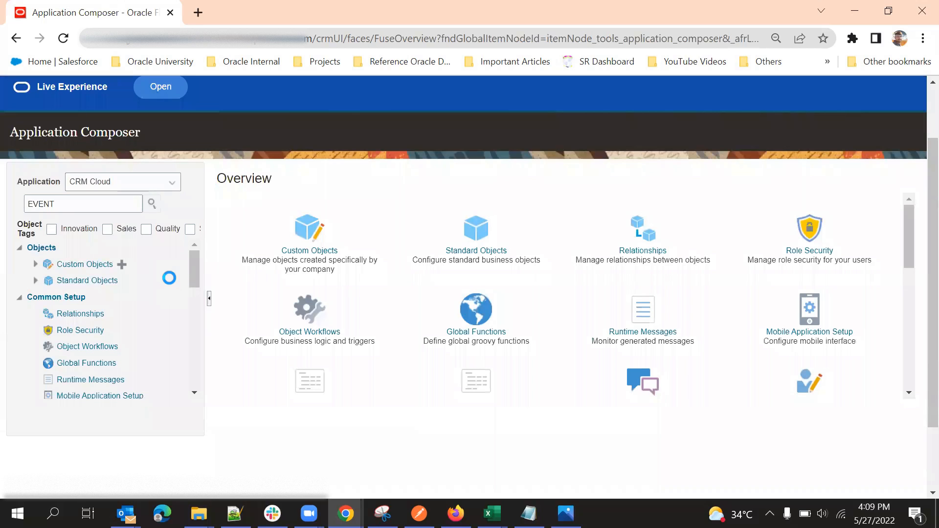
scroll(157, 278, up, 1)
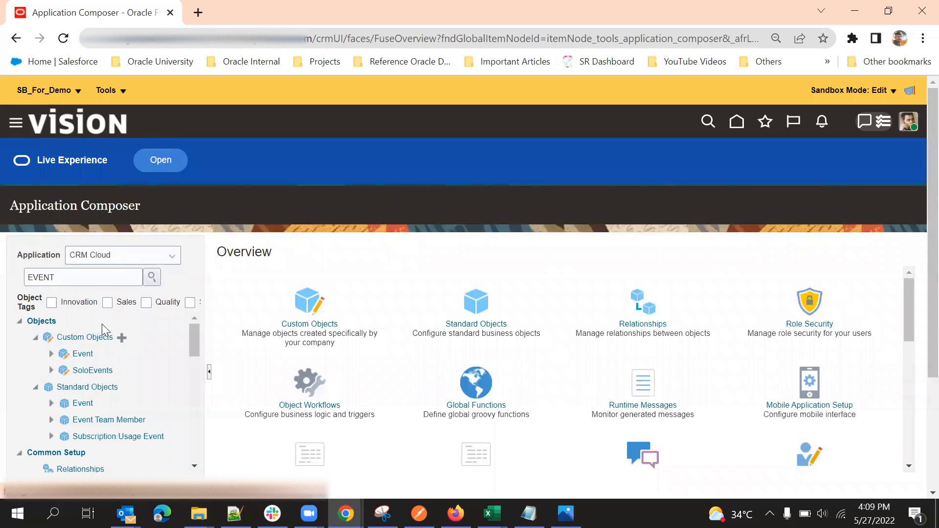
Step: Expand the custom Event object and open its Pages configuration
click(82, 353)
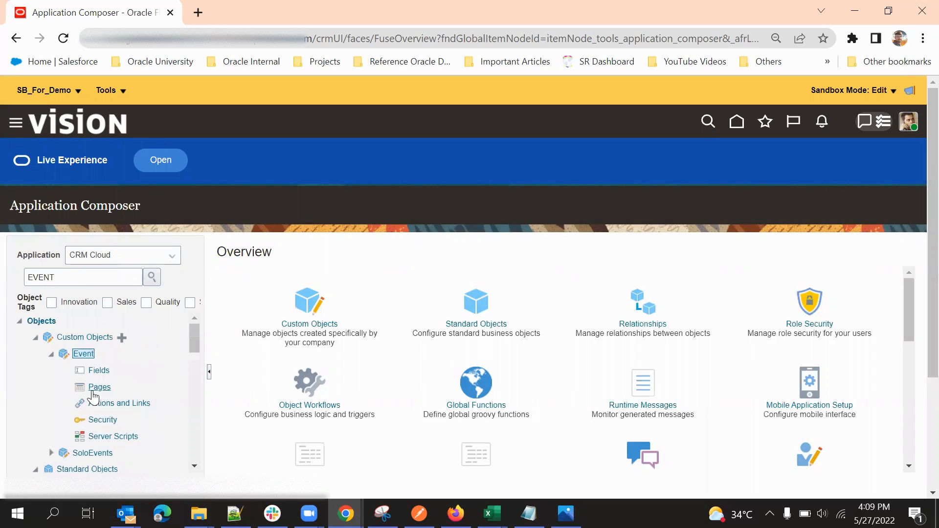
click(99, 387)
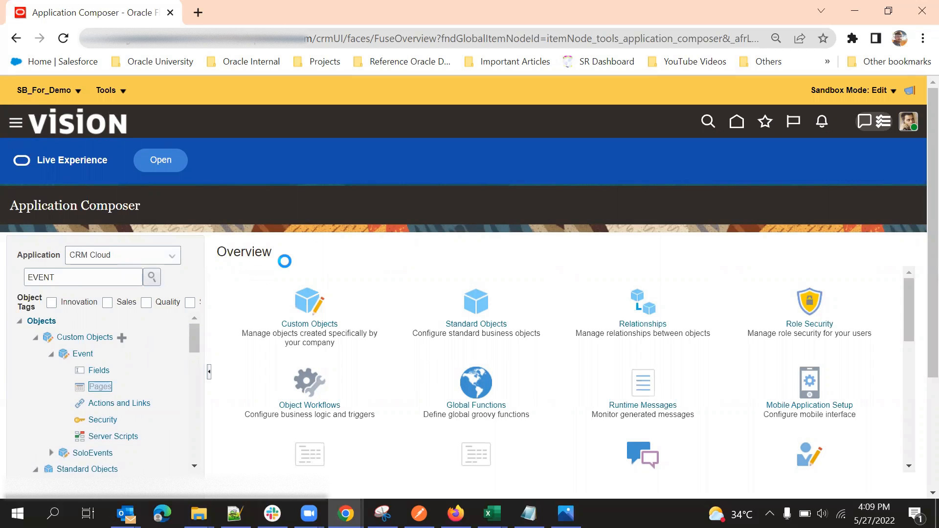
scroll(411, 220, down, 3)
scroll(406, 251, up, 3)
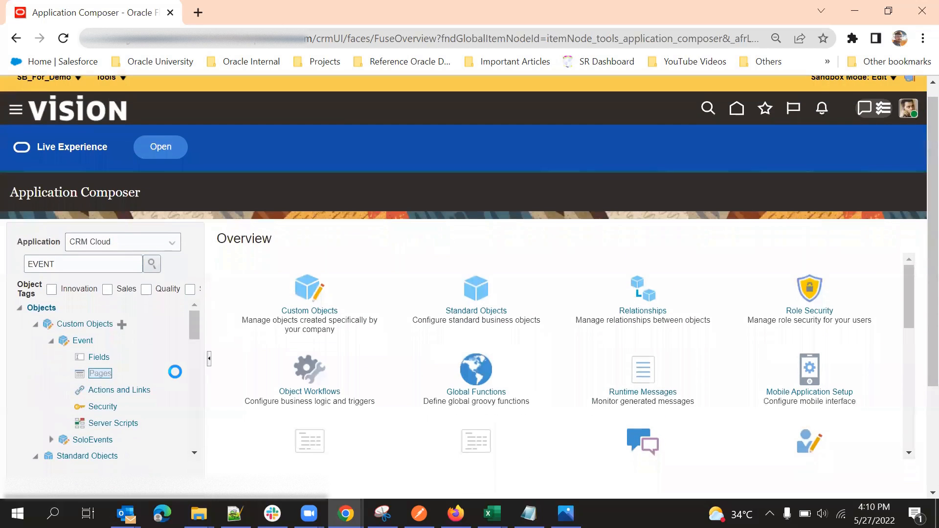
scroll(175, 374, down, 3)
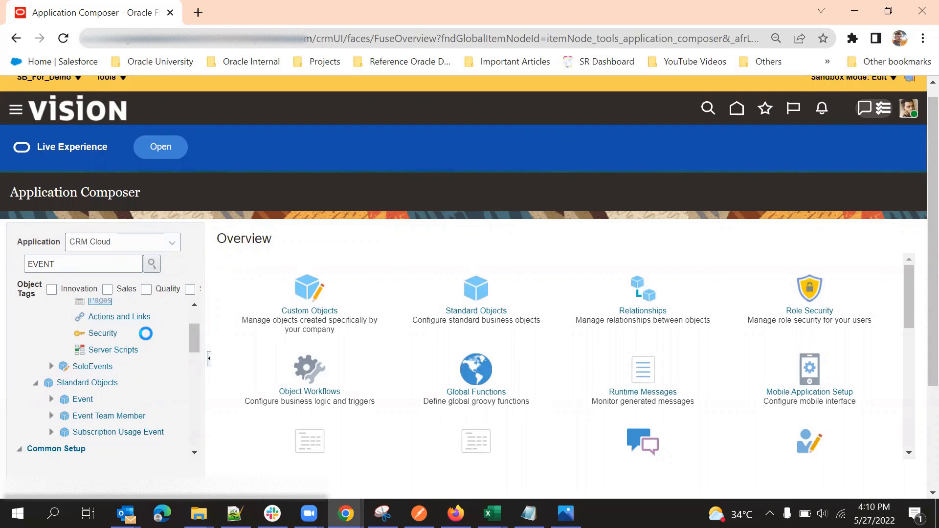
scroll(387, 318, down, 2)
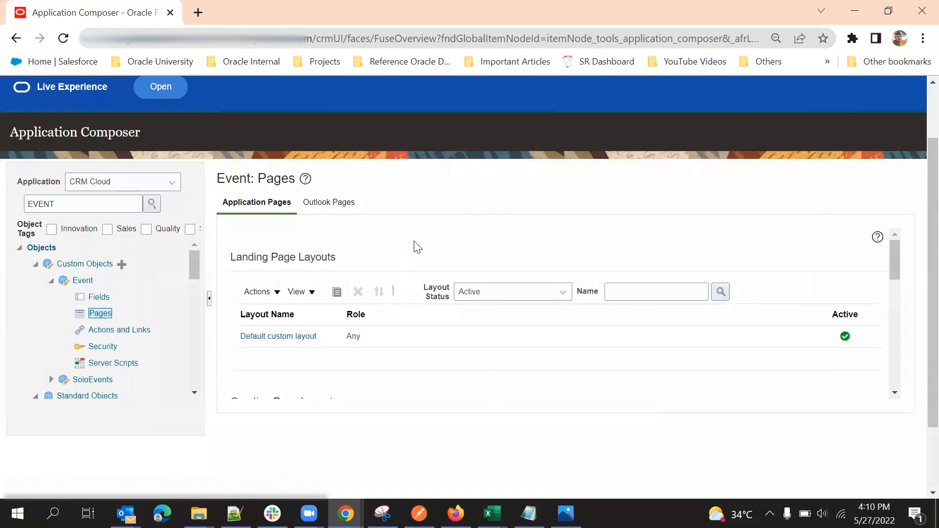
Step: Examine the Event object's landing page layouts and select the default custom layout
scroll(411, 305, down, 3)
scroll(402, 311, up, 3)
scroll(443, 280, down, 2)
scroll(427, 281, up, 2)
scroll(427, 278, down, 3)
scroll(416, 273, up, 2)
scroll(404, 245, down, 2)
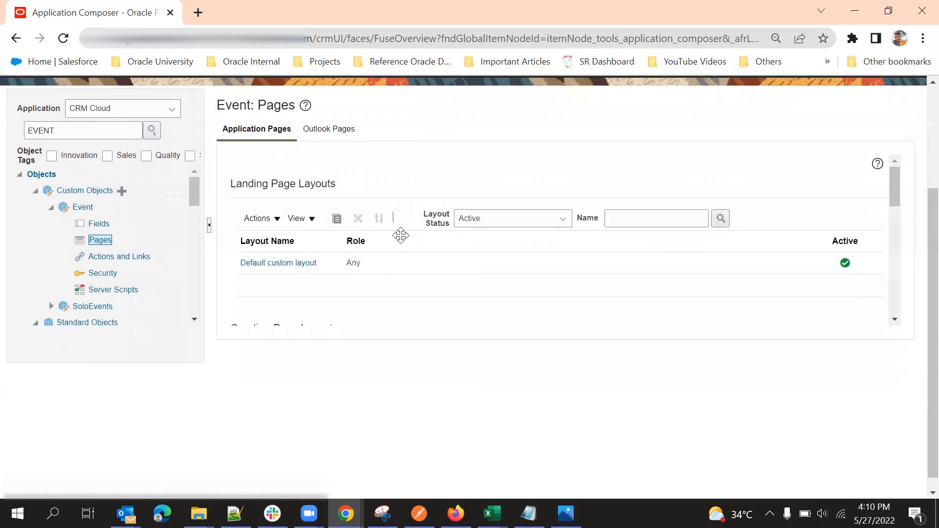
scroll(384, 247, down, 2)
scroll(391, 235, up, 3)
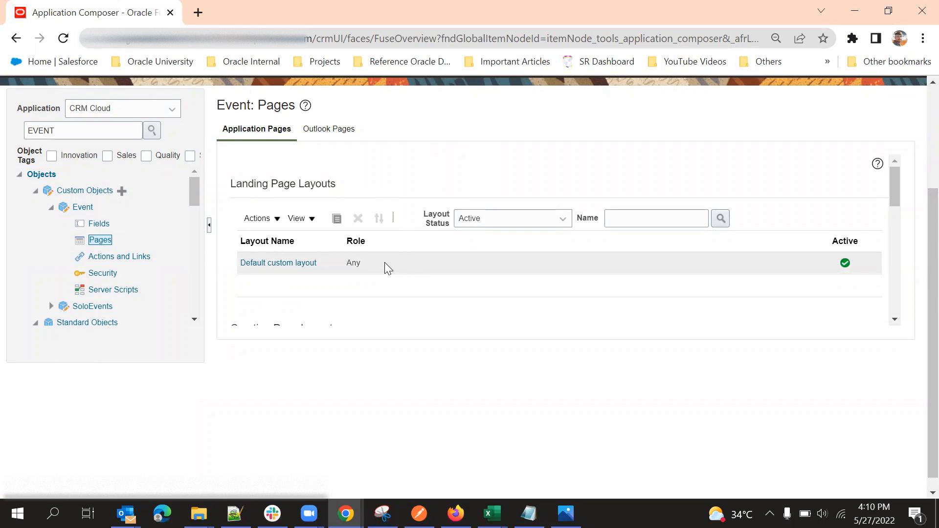
scroll(409, 257, down, 1)
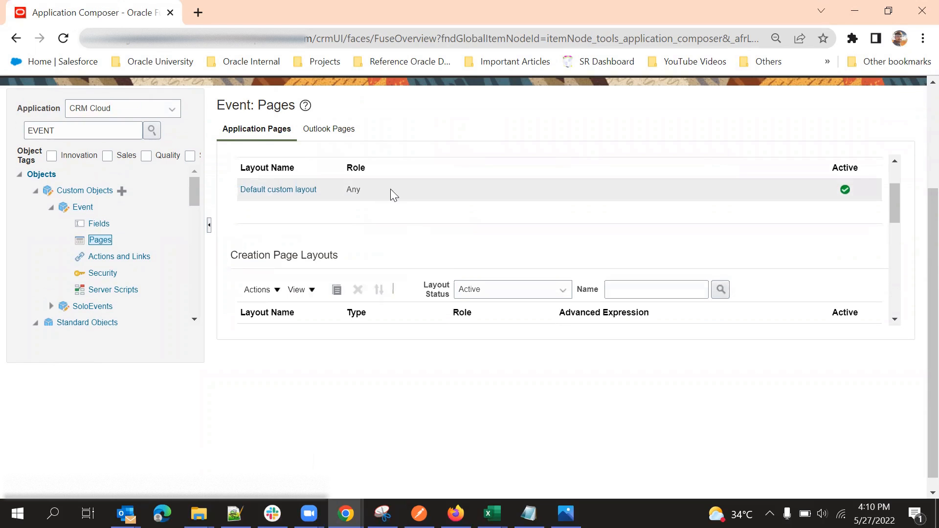
scroll(432, 196, up, 1)
click(429, 264)
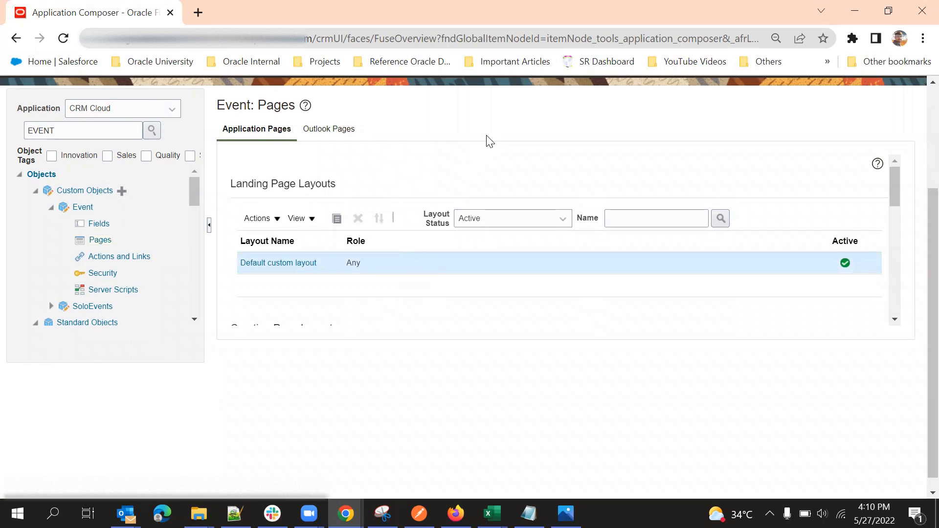
Step: Select the default custom layout under Creation Page Layouts and look over the neighbouring Details Page Layouts section
scroll(469, 191, down, 4)
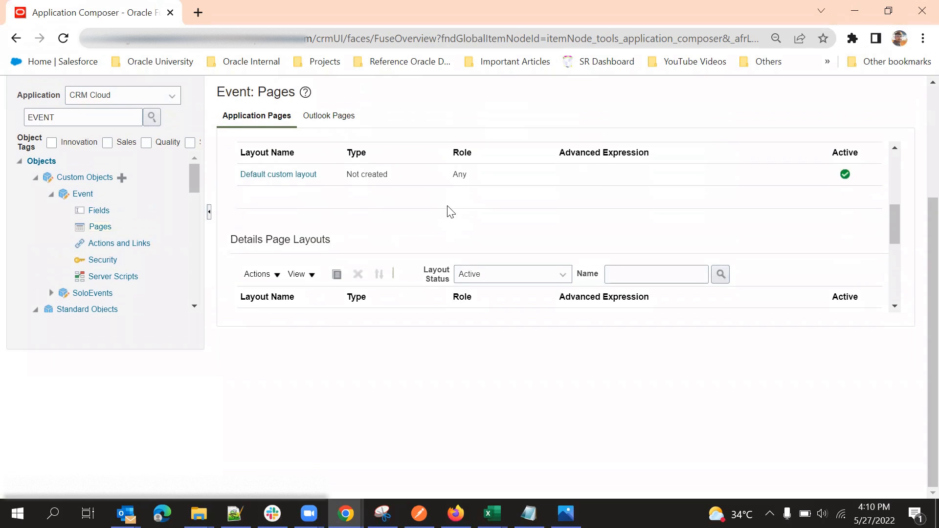
click(479, 175)
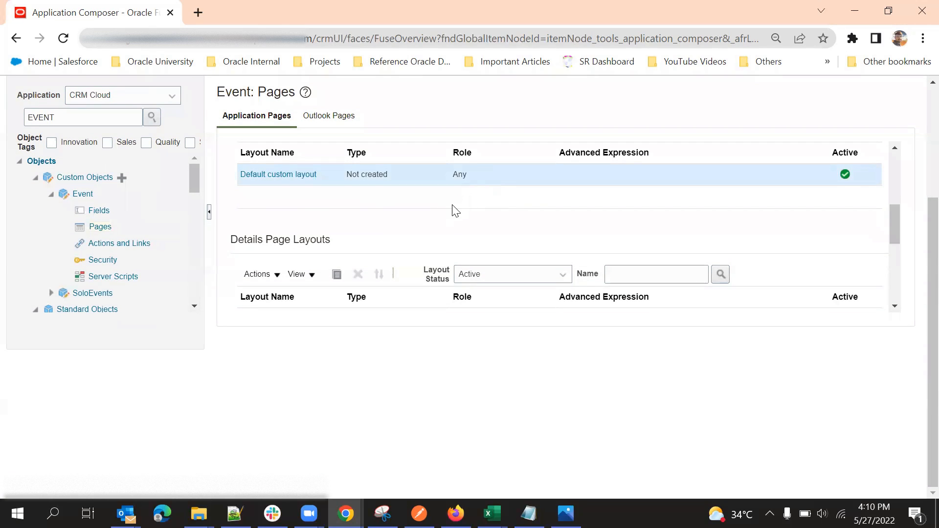
scroll(452, 208, down, 2)
scroll(453, 207, up, 3)
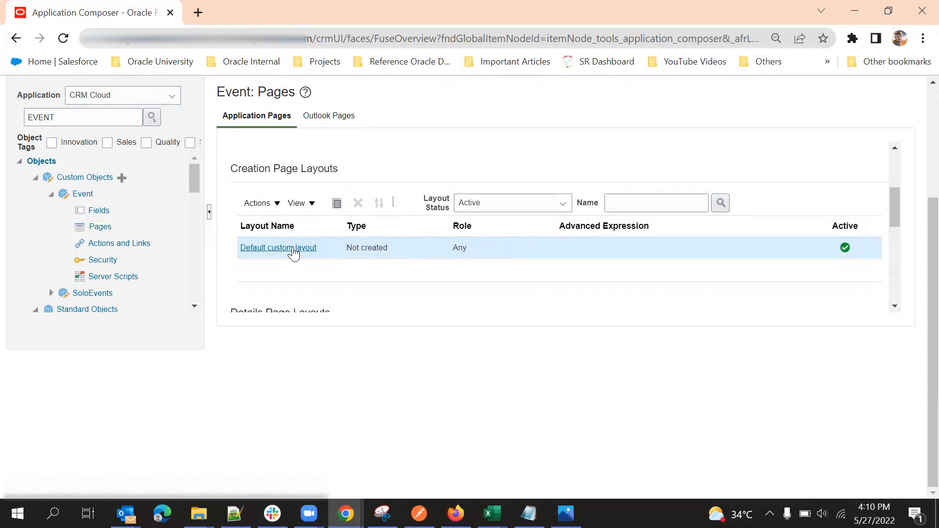
scroll(570, 248, down, 2)
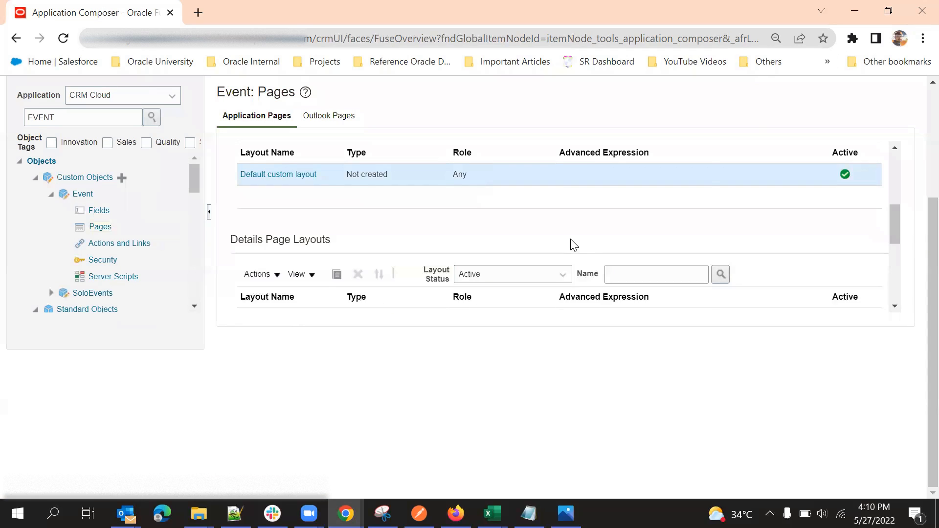
scroll(570, 248, up, 2)
Step: Reset the browser zoom to 100% and examine the Event object's landing, creation and details page layouts
click(775, 38)
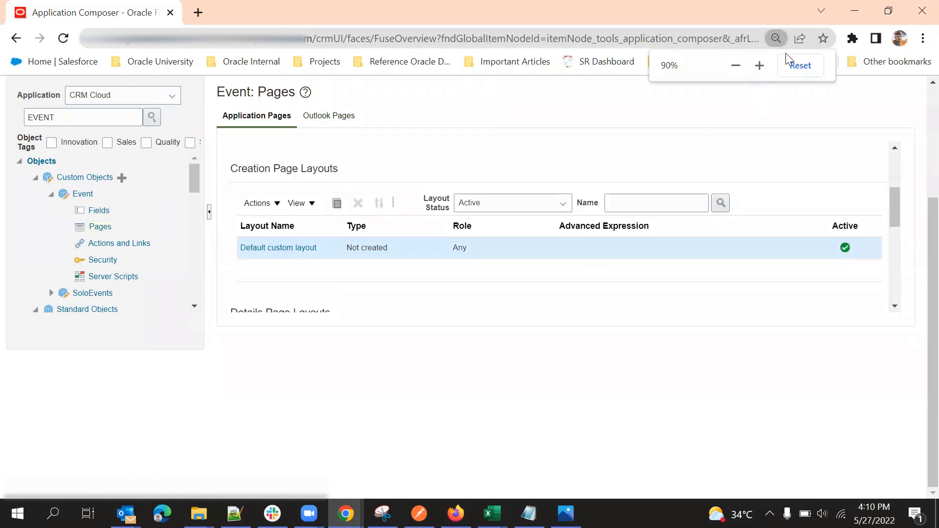
click(789, 67)
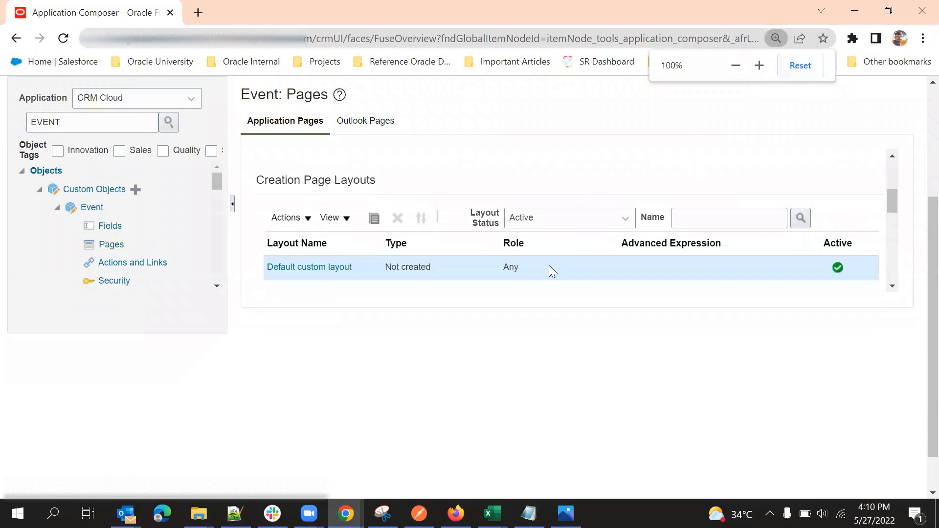
scroll(531, 269, down, 3)
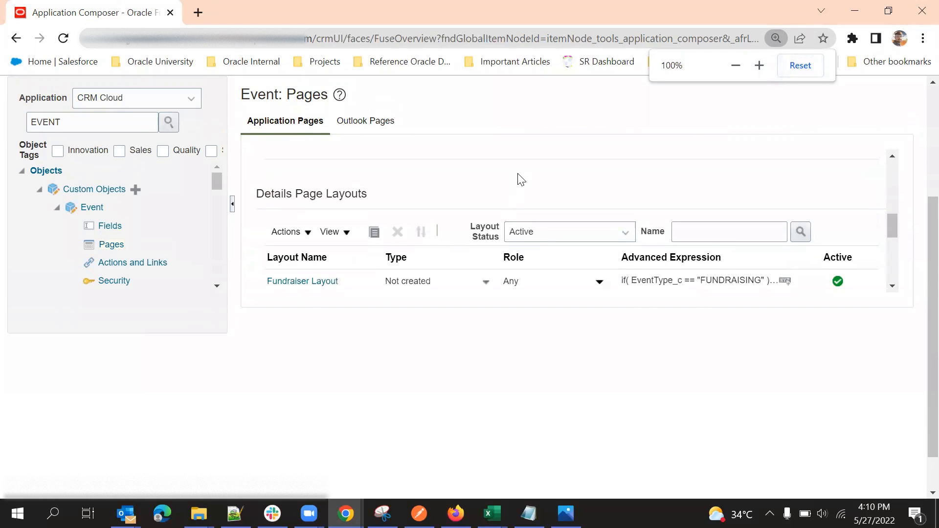
scroll(515, 253, up, 3)
scroll(533, 250, up, 2)
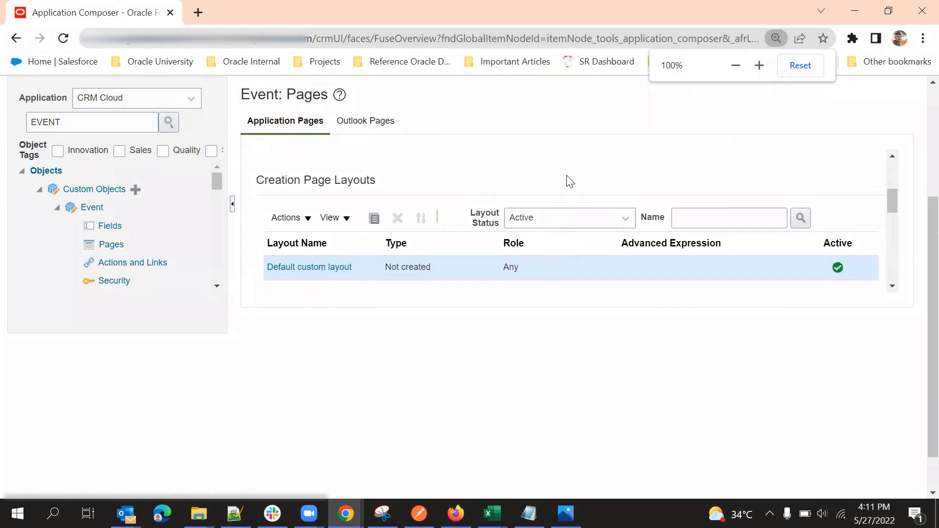
scroll(557, 184, down, 2)
scroll(578, 207, up, 2)
scroll(566, 233, down, 2)
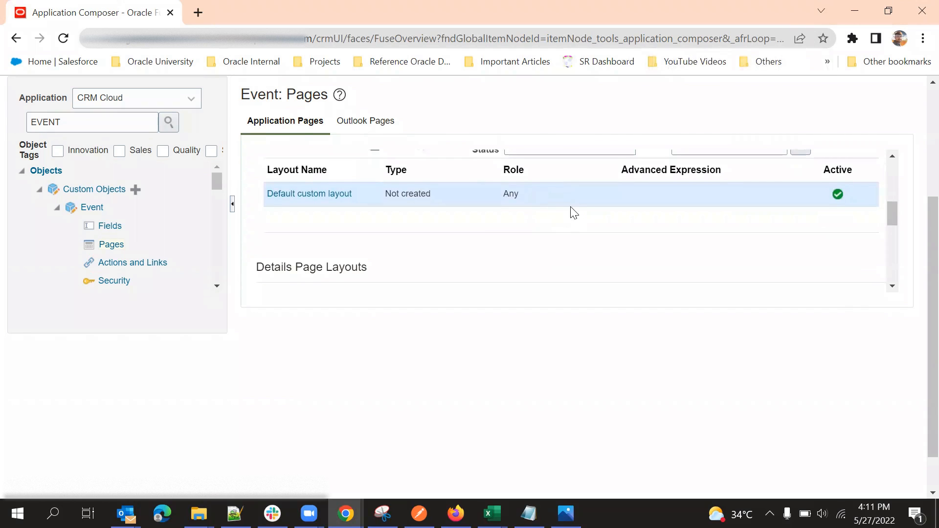
scroll(570, 208, up, 2)
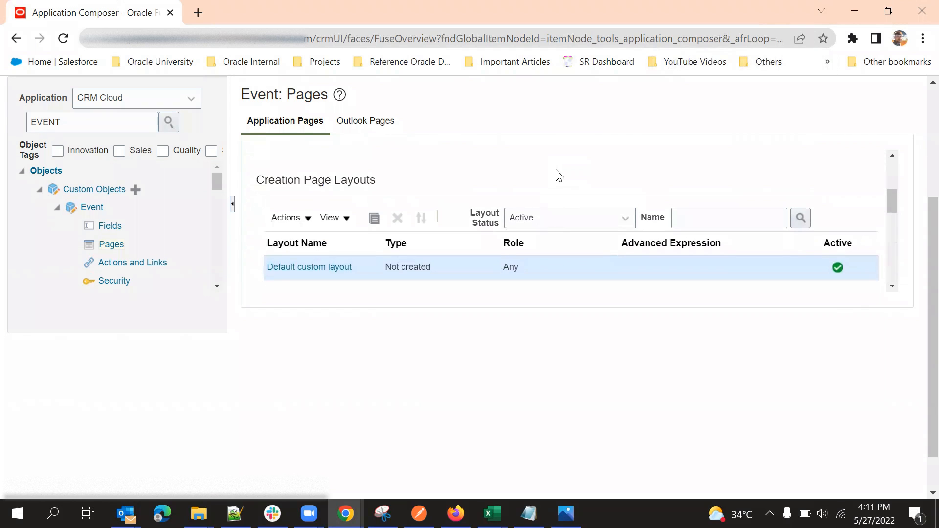
scroll(504, 201, down, 2)
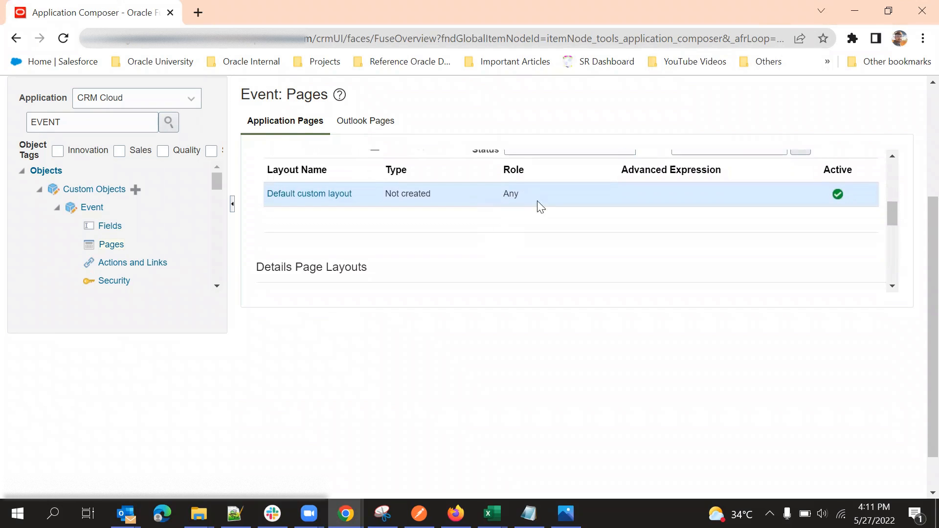
scroll(560, 203, up, 2)
scroll(538, 224, up, 4)
scroll(543, 244, down, 2)
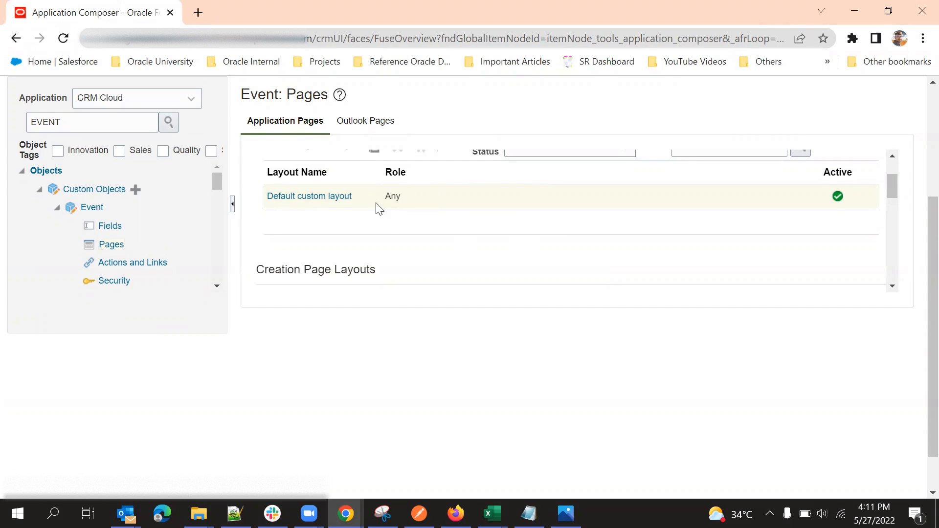
Step: Examine the type, role, expression and active columns under Creation Page Layouts and compare them with the adjacent layout sections
scroll(391, 220, up, 3)
scroll(370, 191, down, 5)
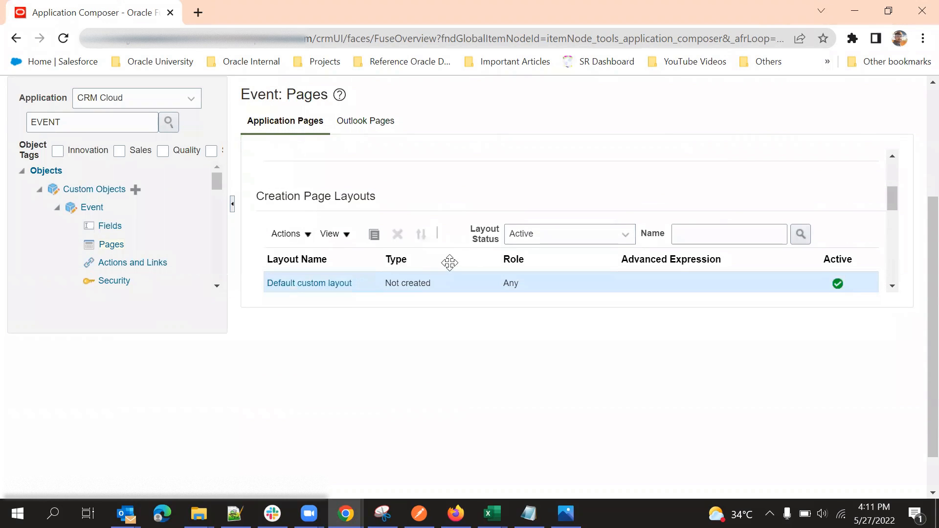
scroll(457, 269, down, 2)
scroll(567, 205, down, 2)
scroll(557, 210, up, 2)
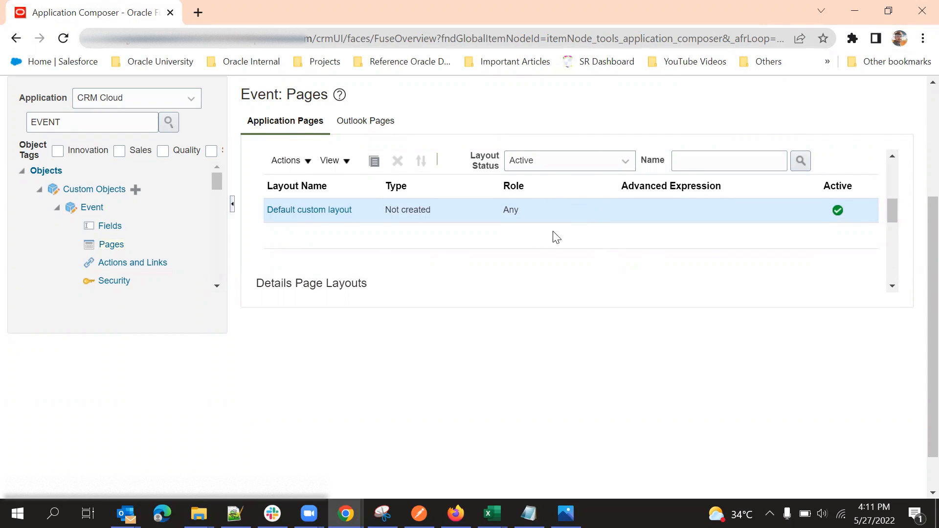
scroll(572, 215, up, 2)
scroll(656, 248, down, 2)
scroll(686, 215, up, 2)
scroll(687, 250, down, 2)
scroll(712, 215, down, 2)
scroll(704, 220, up, 3)
scroll(689, 233, up, 1)
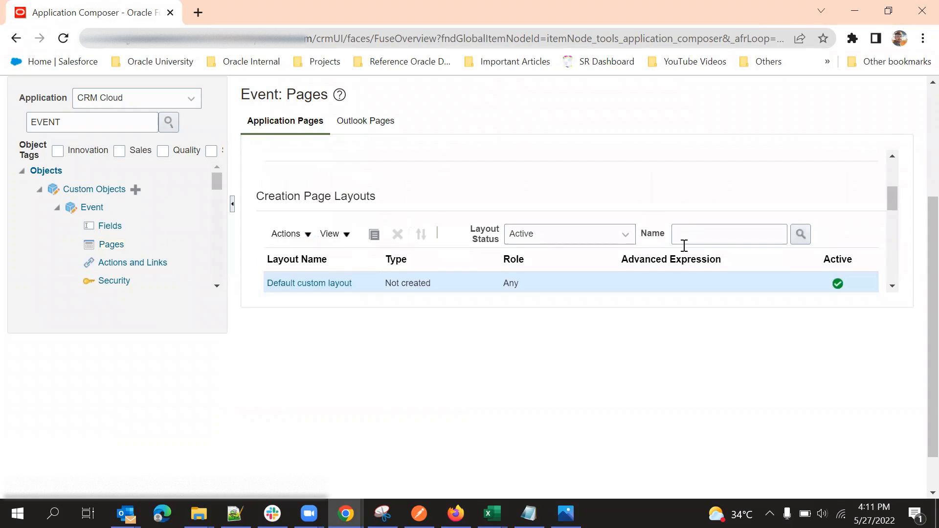
scroll(679, 230, down, 2)
scroll(689, 224, up, 2)
scroll(551, 239, down, 2)
scroll(447, 242, up, 2)
scroll(443, 238, down, 2)
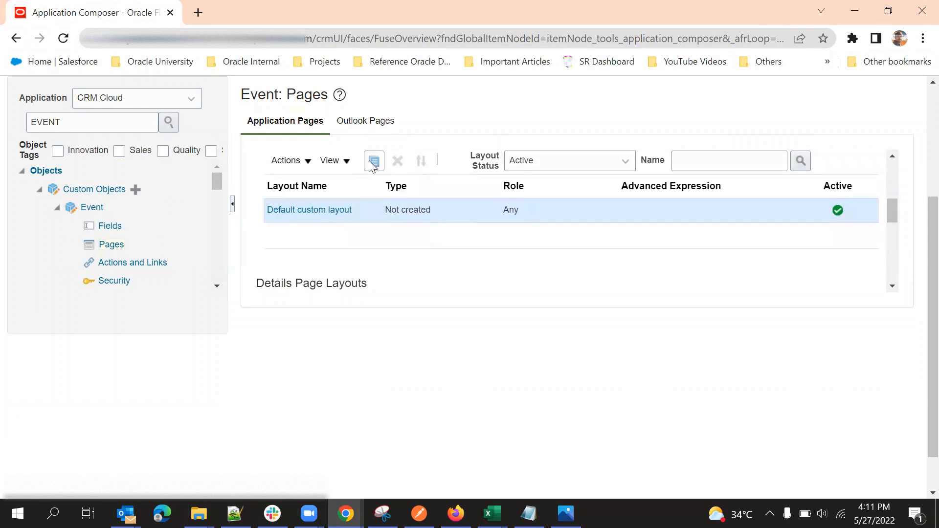
scroll(419, 214, up, 2)
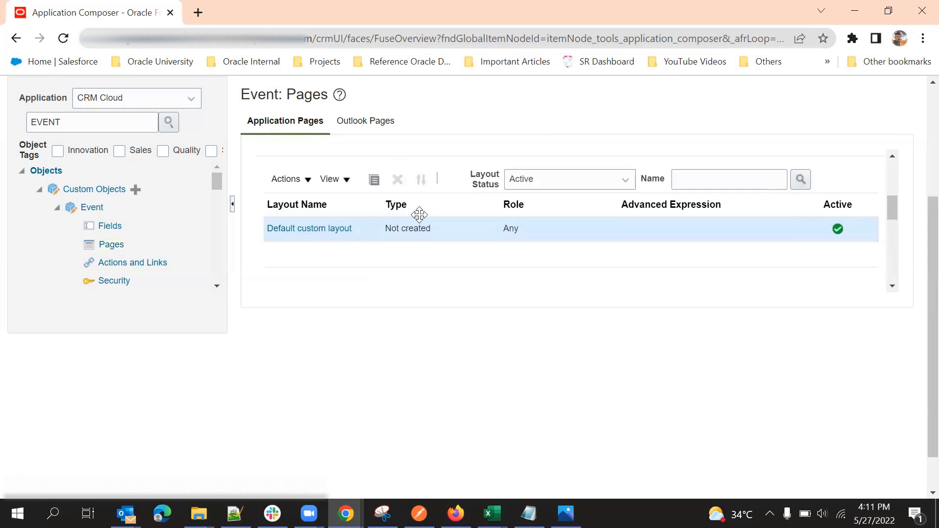
scroll(381, 215, down, 2)
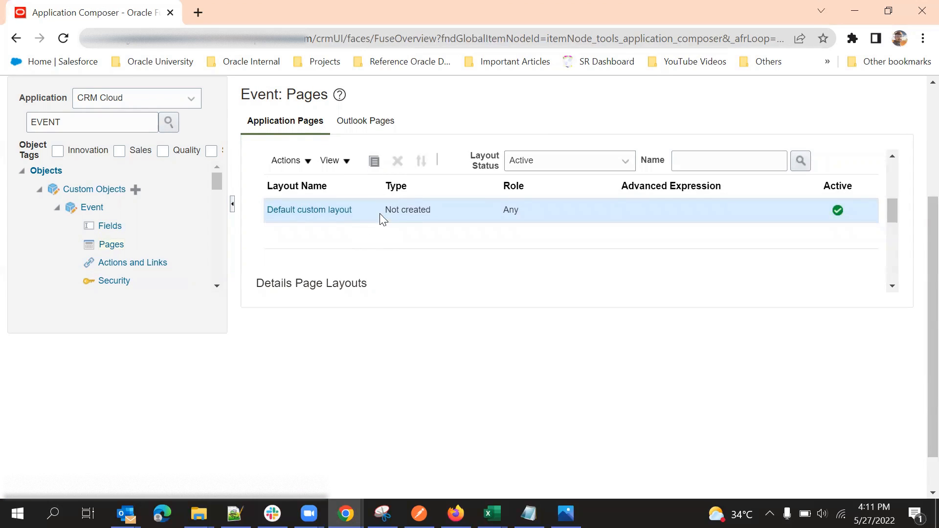
Step: Duplicate the default custom layout under Landing Page Layouts as "Demo Landing Pageout" and save it for editing
scroll(440, 212, up, 4)
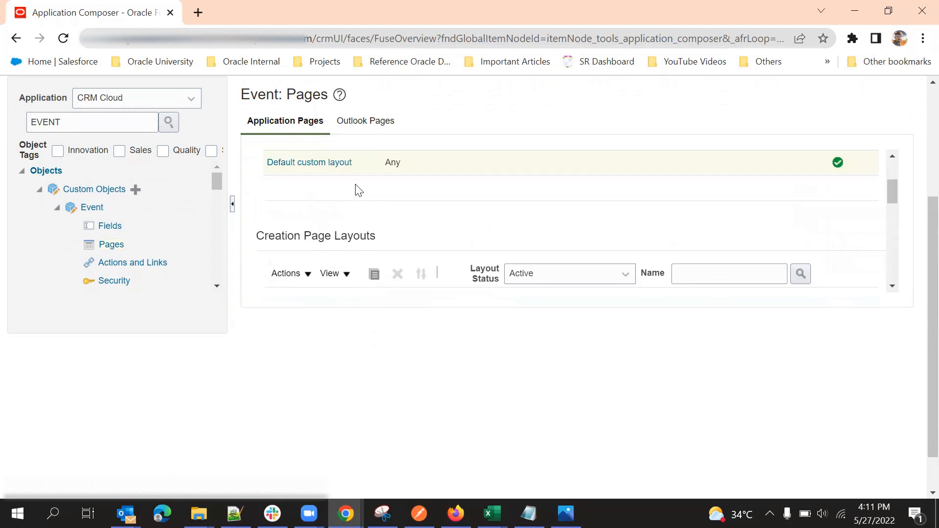
scroll(391, 220, down, 2)
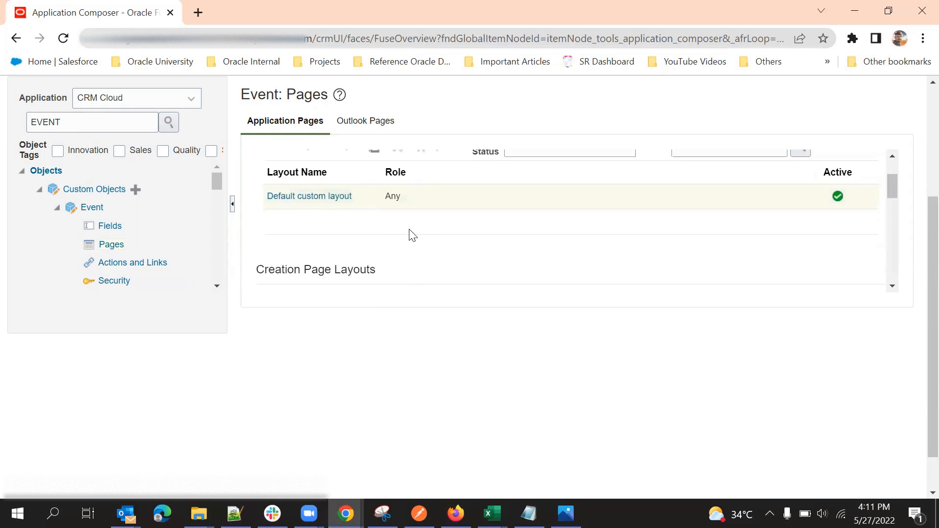
scroll(412, 236, down, 2)
scroll(402, 210, up, 4)
scroll(398, 212, down, 2)
scroll(425, 236, up, 2)
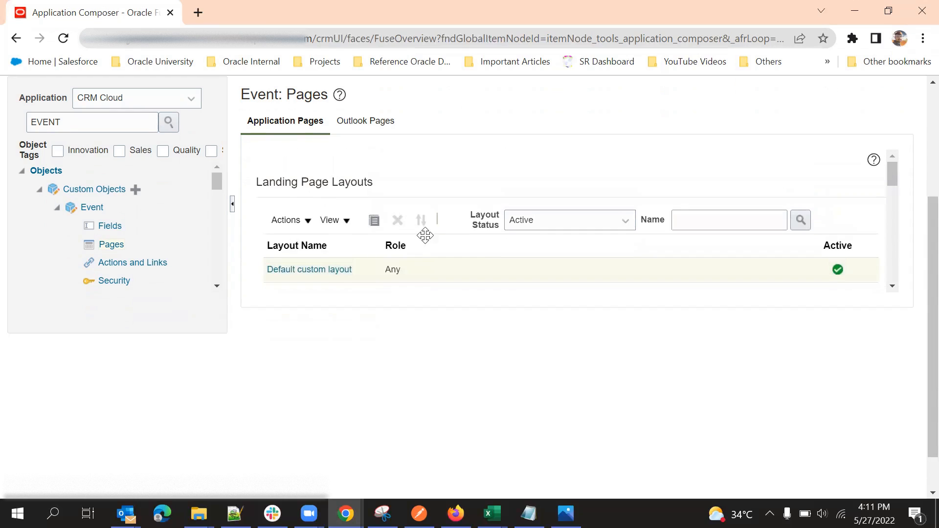
click(380, 277)
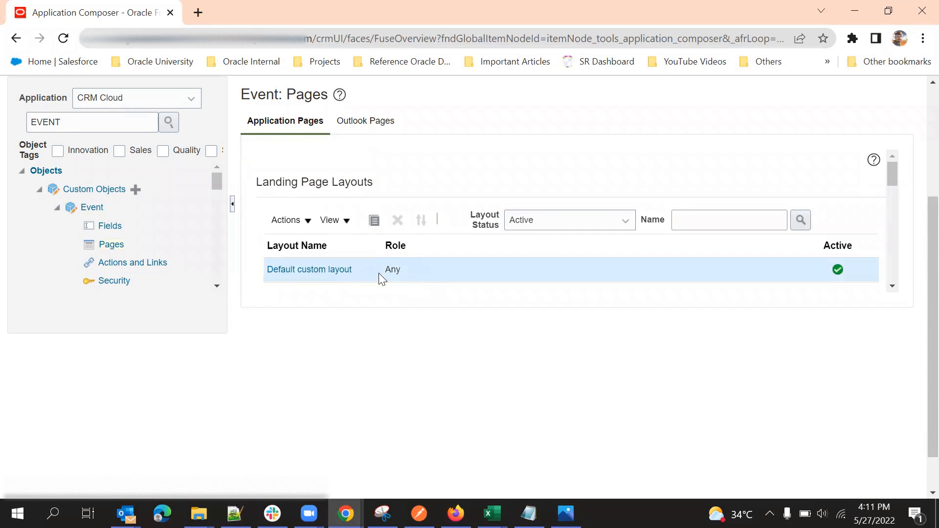
click(374, 221)
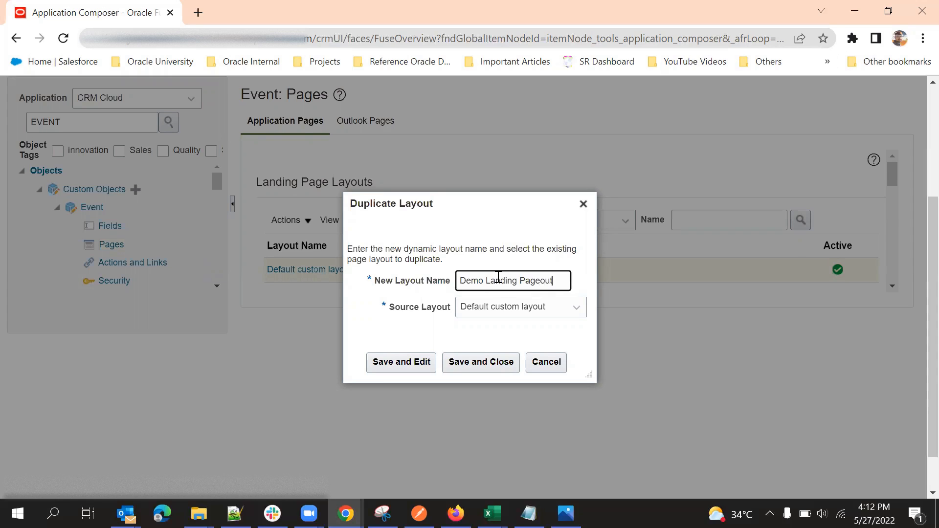
click(396, 360)
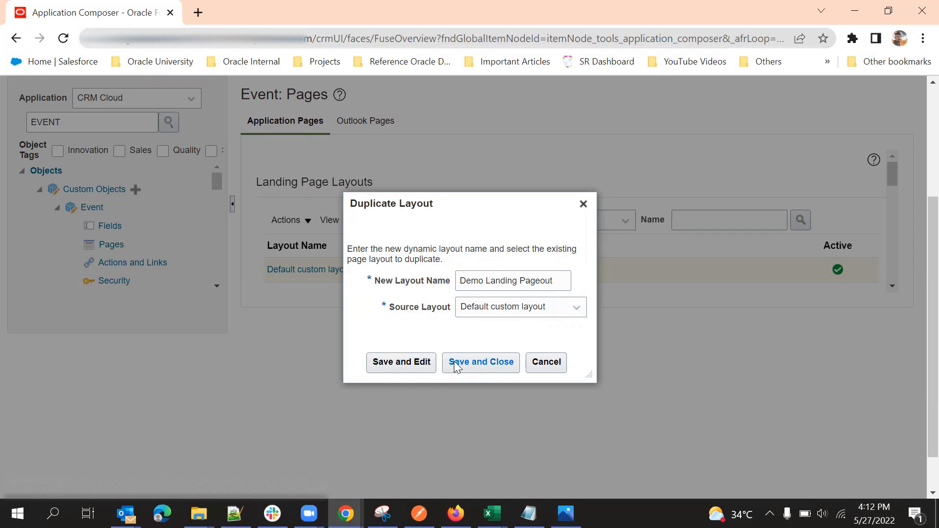
click(480, 362)
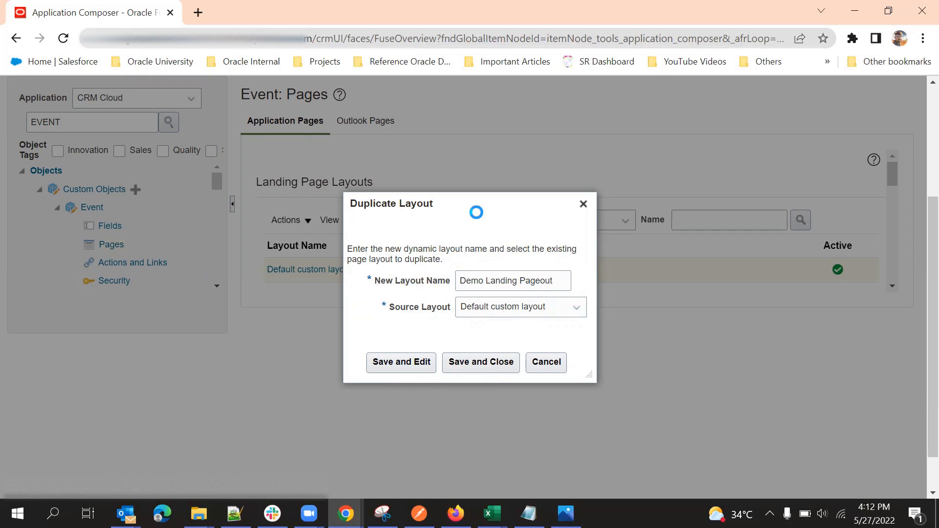
scroll(475, 210, down, 1)
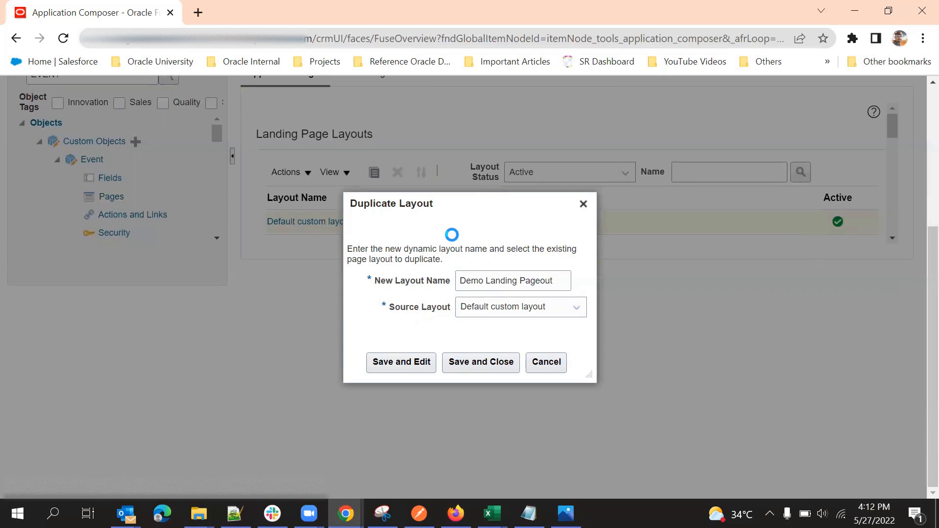
scroll(400, 395, up, 1)
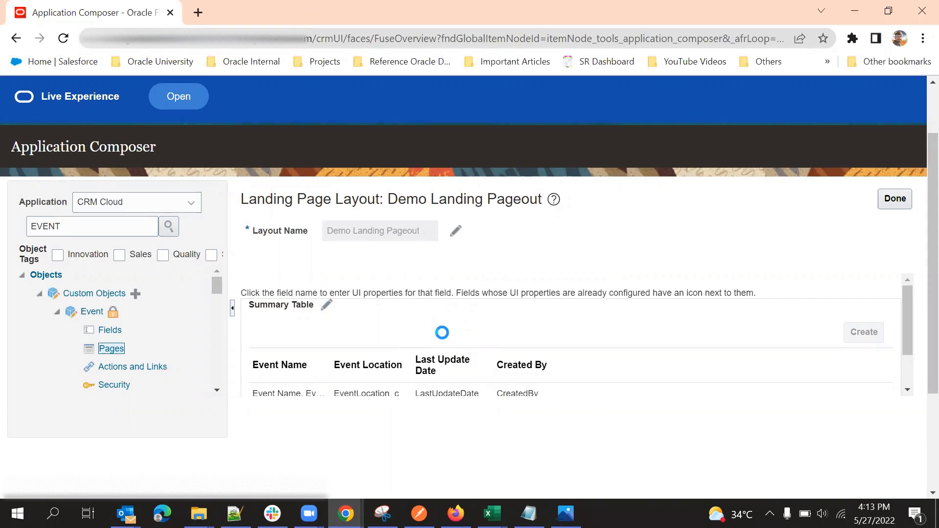
Step: Add the Event Type field to the summary table's selected fields and place it directly below Event Location
scroll(399, 323, down, 1)
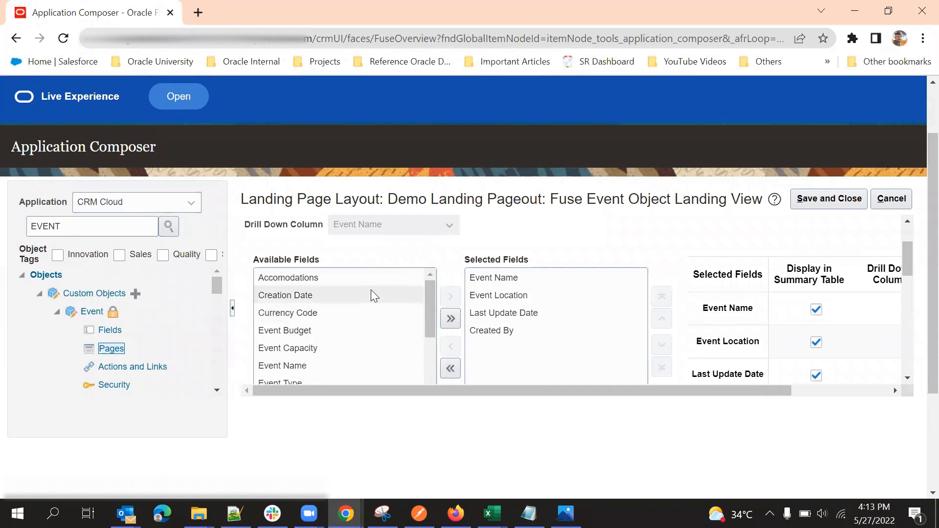
scroll(367, 288, down, 2)
double_click(341, 309)
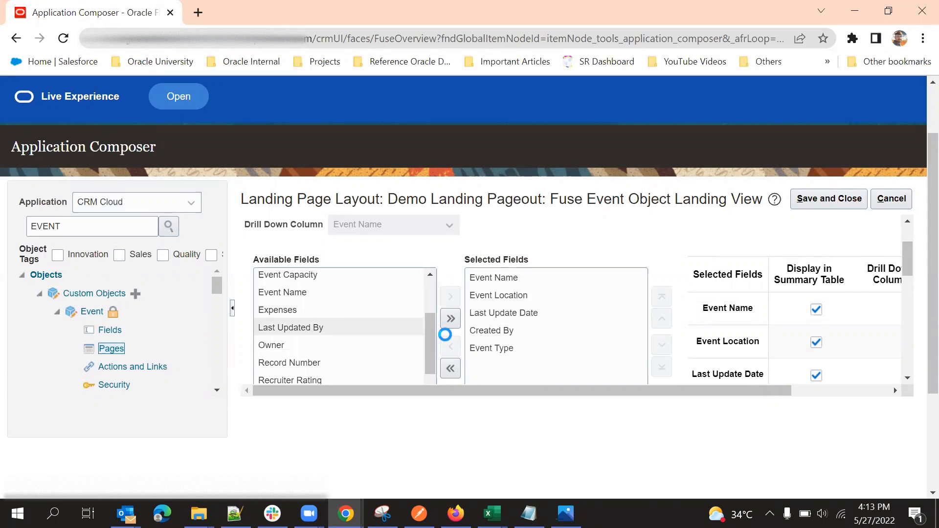
click(538, 347)
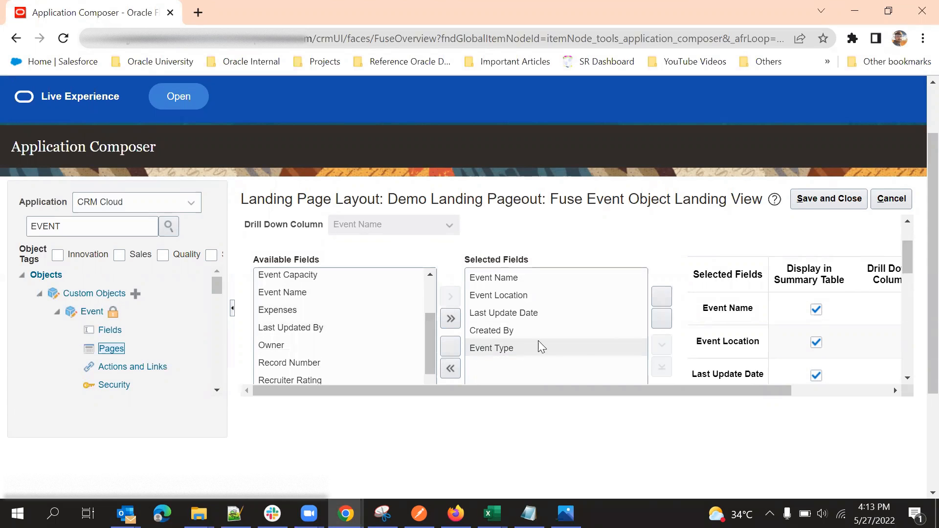
click(662, 318)
click(661, 318)
scroll(350, 343, down, 1)
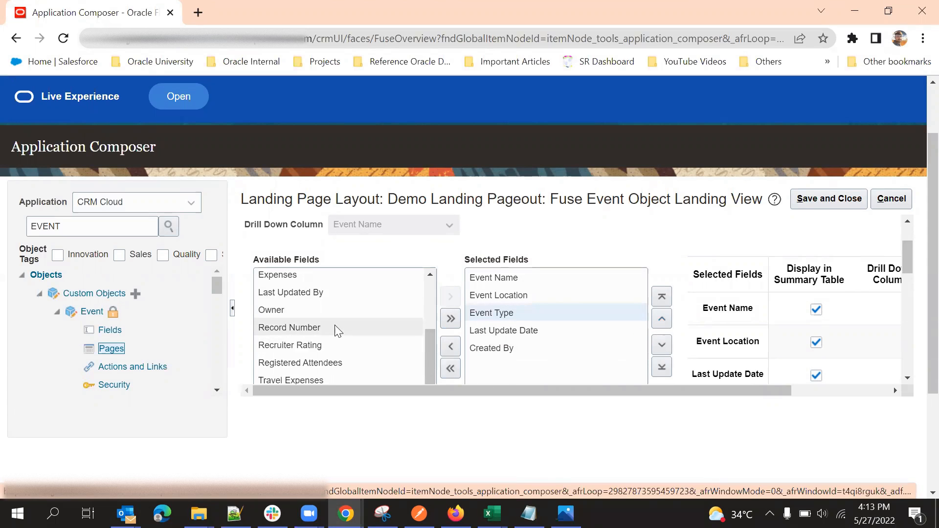
Step: Add the Owner field to the selected fields and place it directly below Event Type
double_click(341, 307)
click(540, 364)
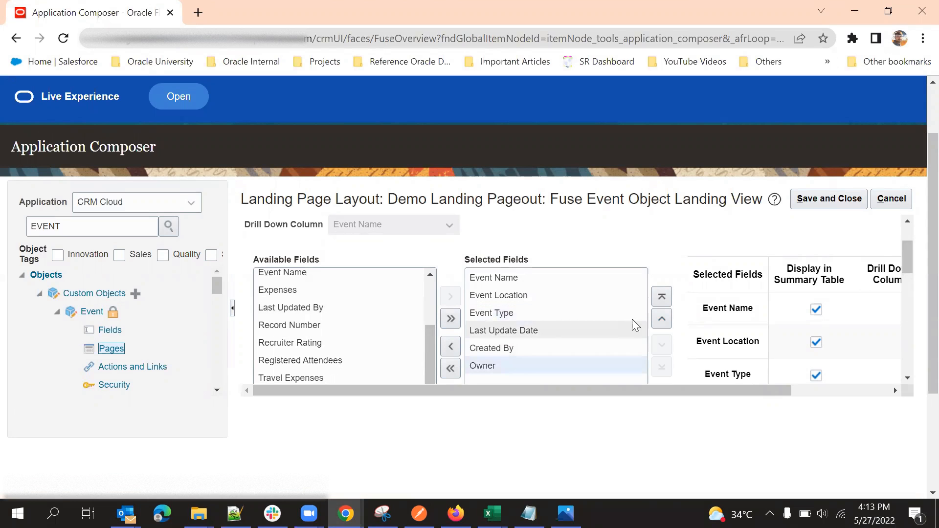
click(662, 318)
click(662, 318)
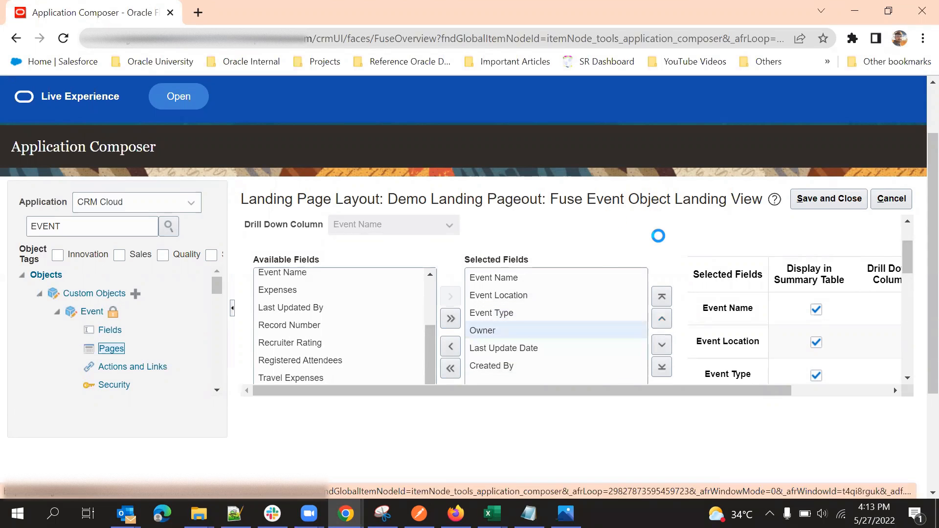
Step: Examine the summary table display, drill-down column and default search value settings of the selected fields, down to the detail form's buttons section
scroll(699, 345, down, 3)
scroll(700, 345, up, 3)
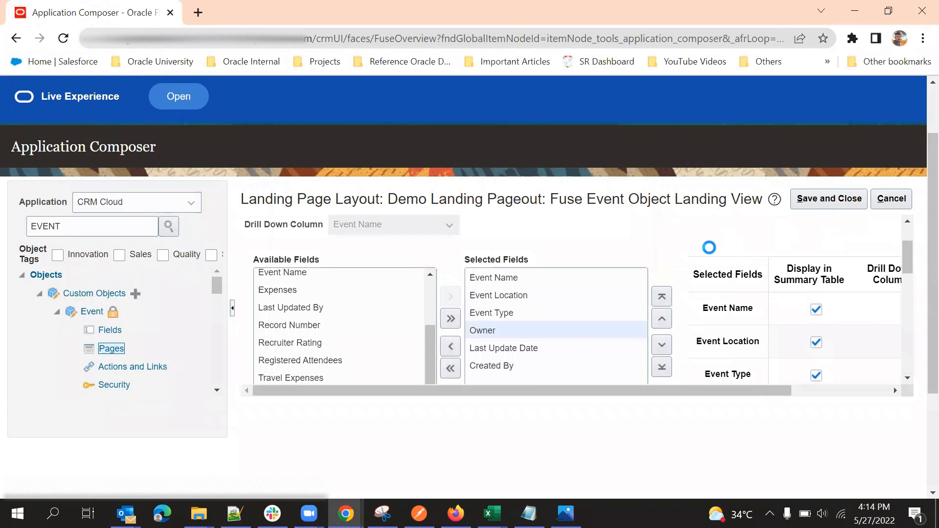
scroll(695, 266, down, 2)
scroll(694, 266, up, 2)
scroll(704, 342, down, 2)
scroll(706, 344, down, 1)
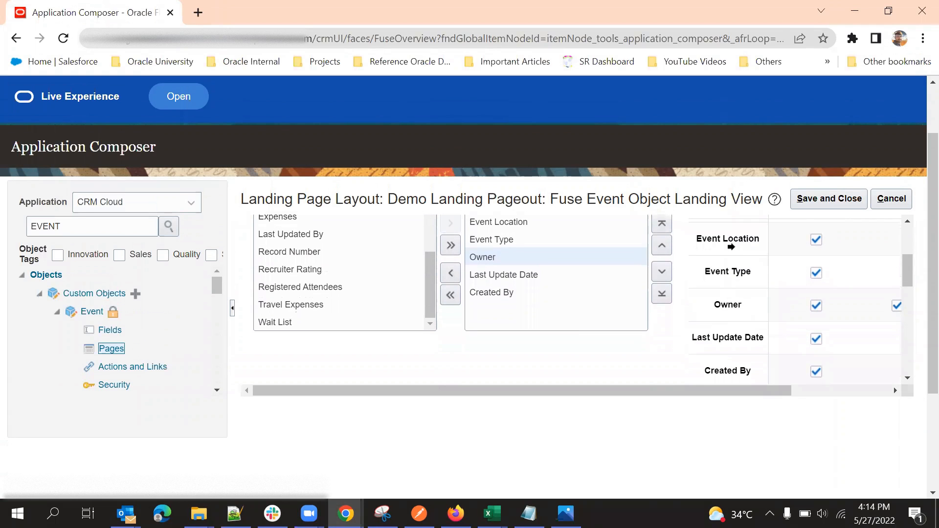
drag(709, 390, 829, 394)
scroll(795, 330, up, 2)
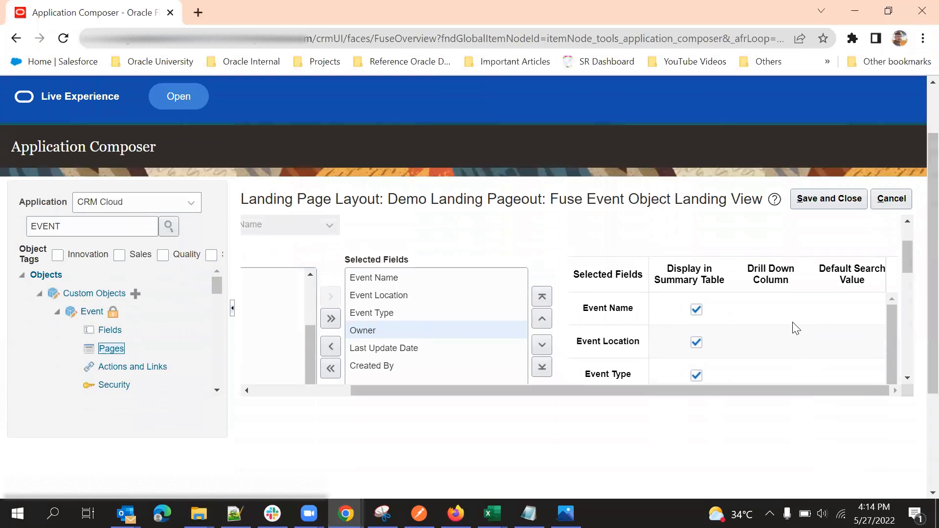
scroll(734, 237, down, 2)
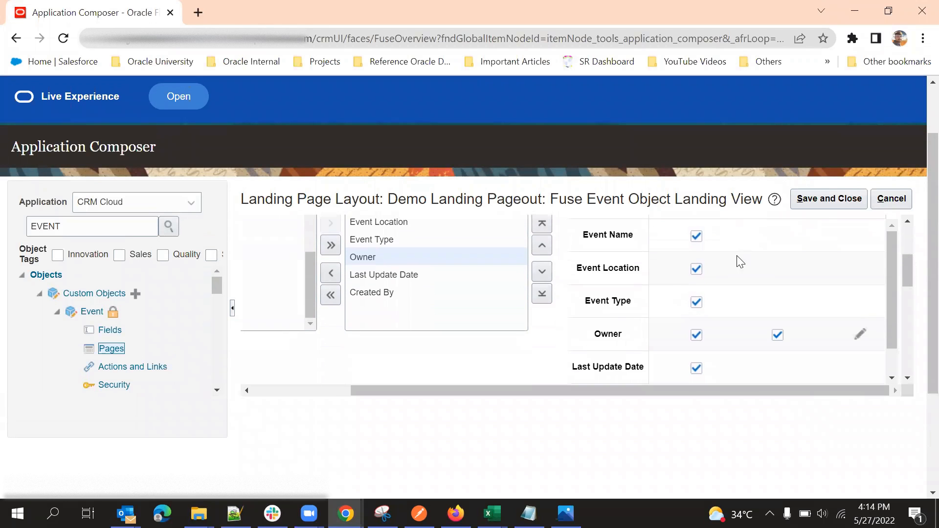
scroll(736, 262, up, 2)
scroll(670, 237, down, 2)
scroll(679, 289, up, 2)
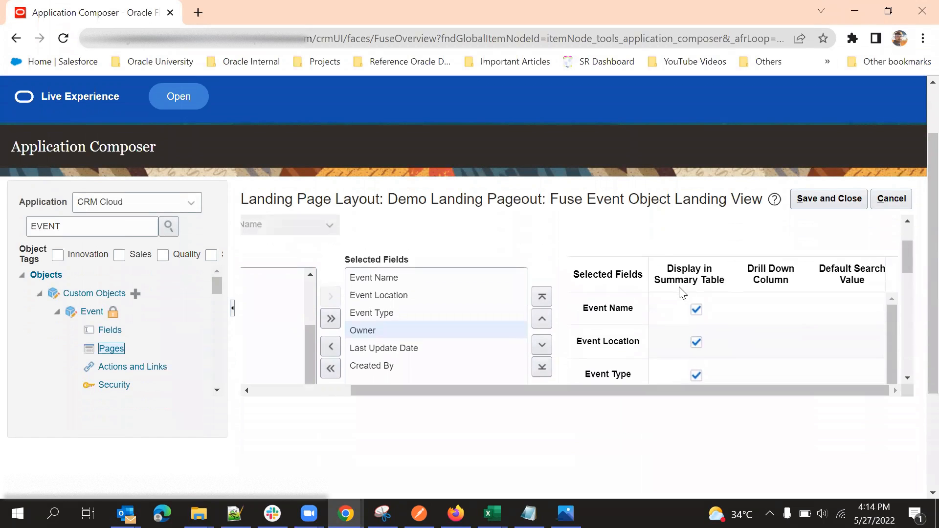
scroll(707, 252, down, 2)
scroll(718, 267, up, 2)
scroll(726, 261, down, 2)
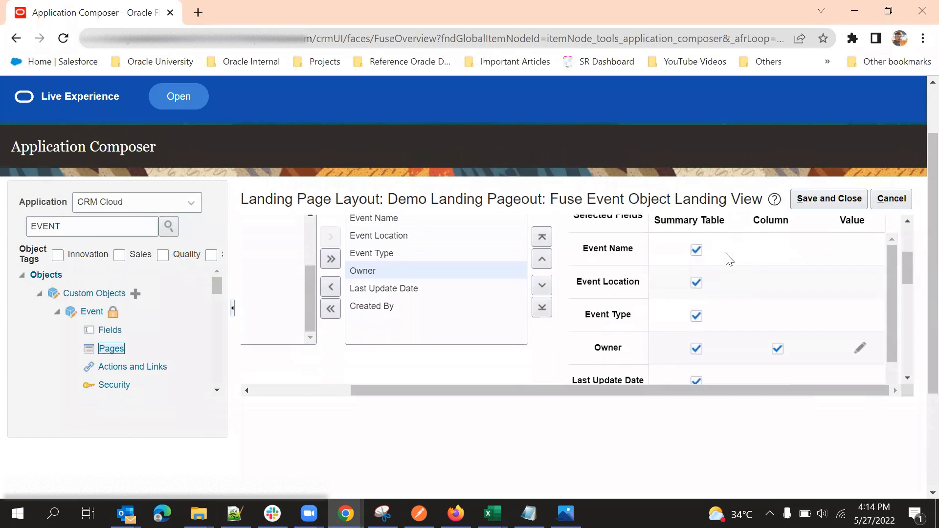
scroll(701, 252, up, 2)
scroll(702, 300, down, 5)
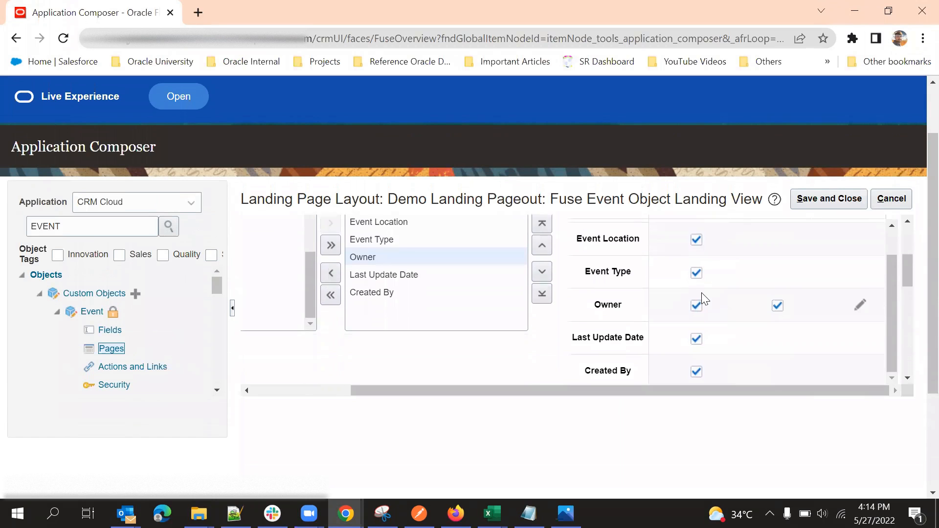
scroll(718, 306, up, 2)
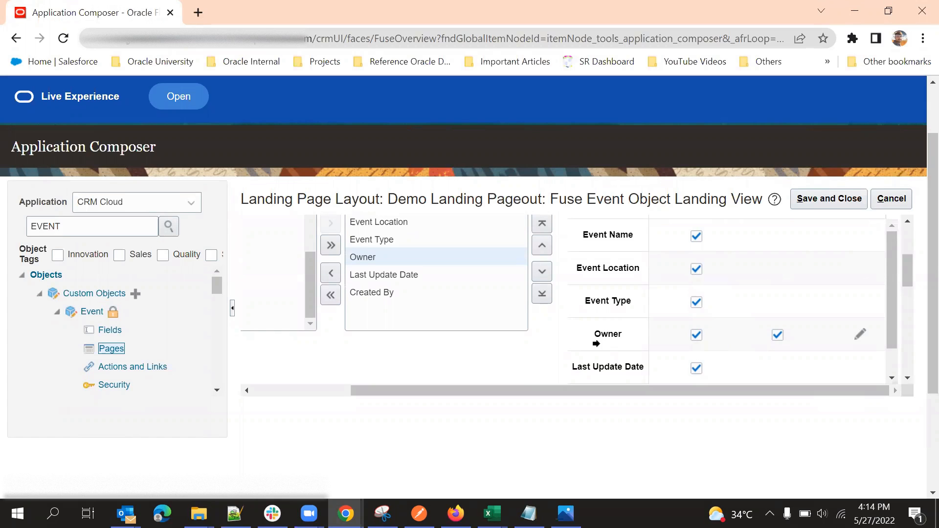
scroll(619, 306, down, 3)
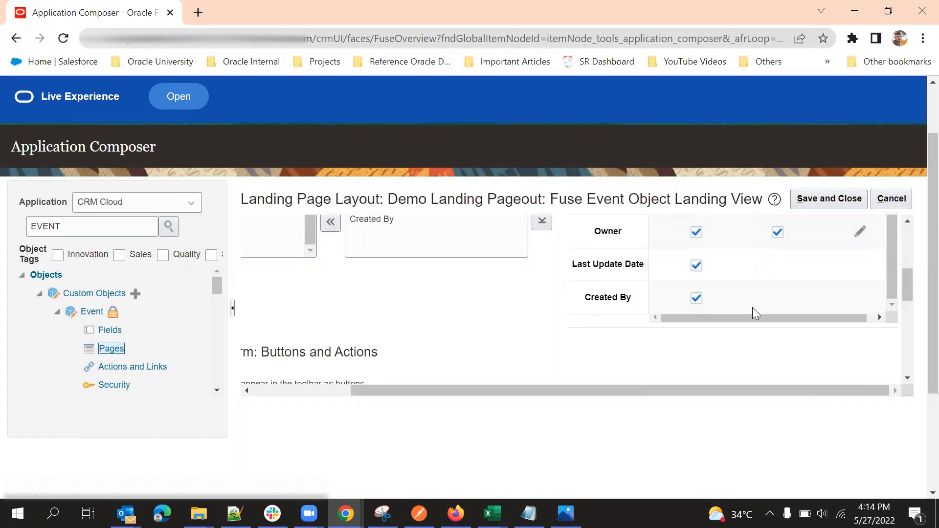
scroll(753, 310, up, 5)
scroll(773, 350, down, 6)
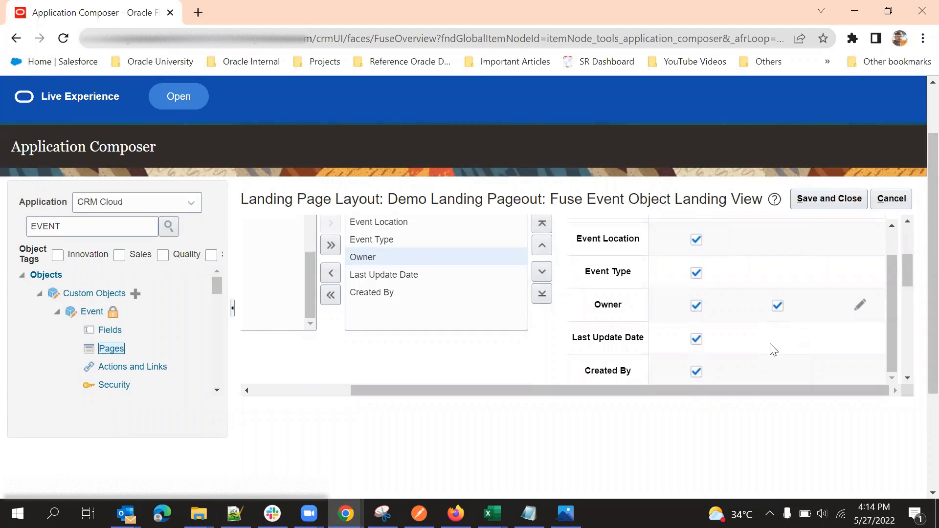
scroll(771, 346, down, 3)
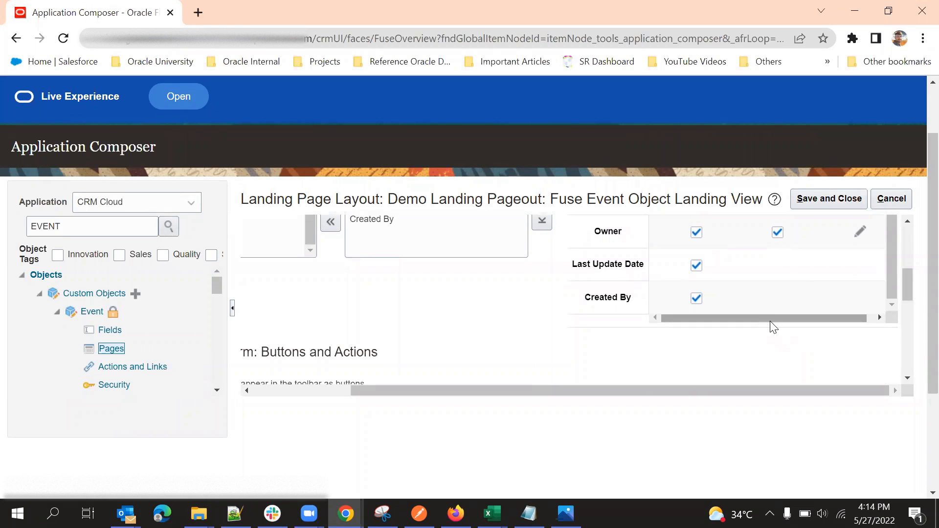
scroll(781, 313, up, 6)
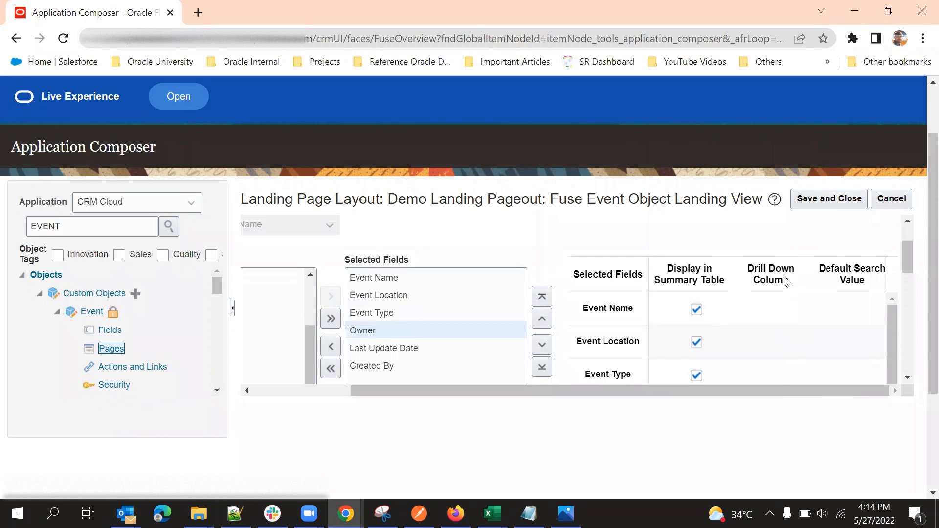
scroll(755, 373, down, 5)
scroll(758, 370, up, 3)
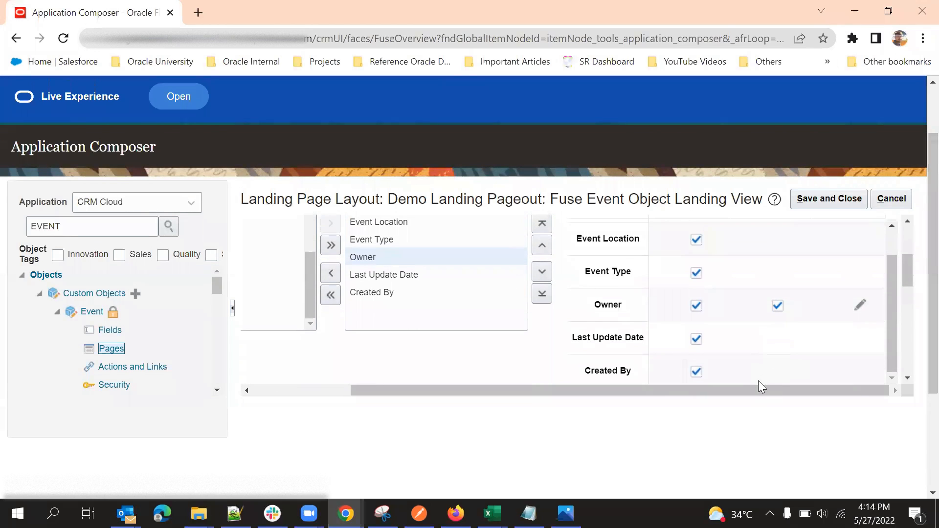
drag(756, 389, 485, 372)
scroll(474, 343, down, 4)
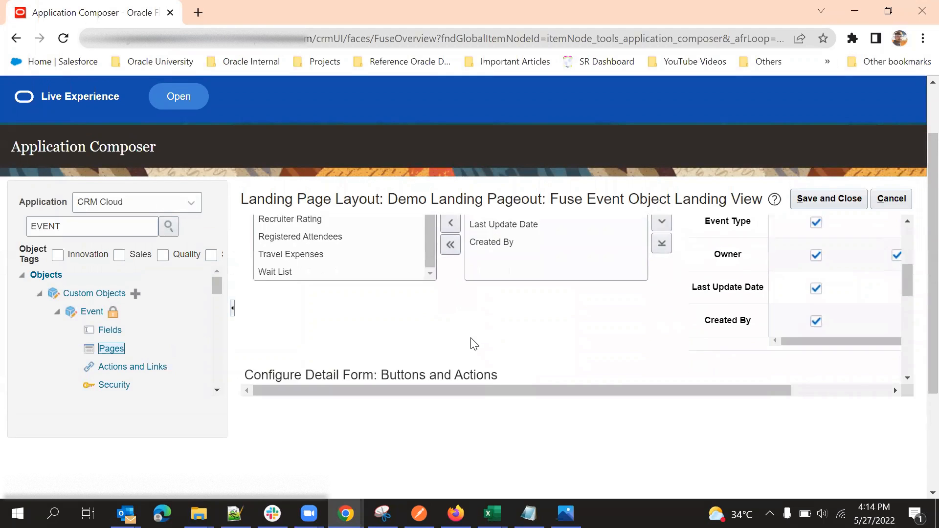
Step: Examine the detail form's Buttons and Actions section, comparing the available and selected toolbar buttons
scroll(473, 342, down, 4)
scroll(528, 291, up, 2)
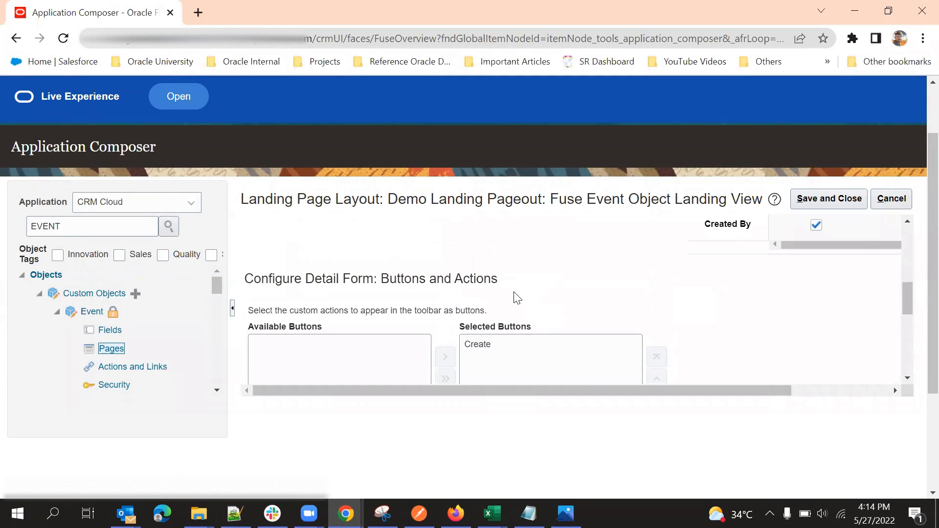
scroll(538, 284, down, 2)
scroll(484, 275, up, 2)
scroll(489, 289, down, 2)
scroll(509, 285, up, 4)
scroll(509, 287, down, 4)
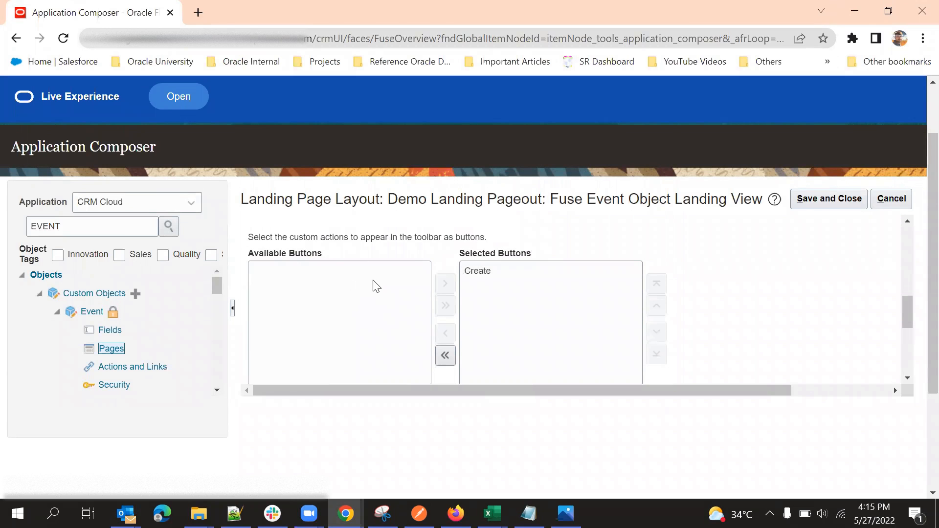
scroll(374, 293, down, 3)
scroll(360, 276, up, 3)
scroll(365, 278, down, 3)
scroll(430, 272, up, 3)
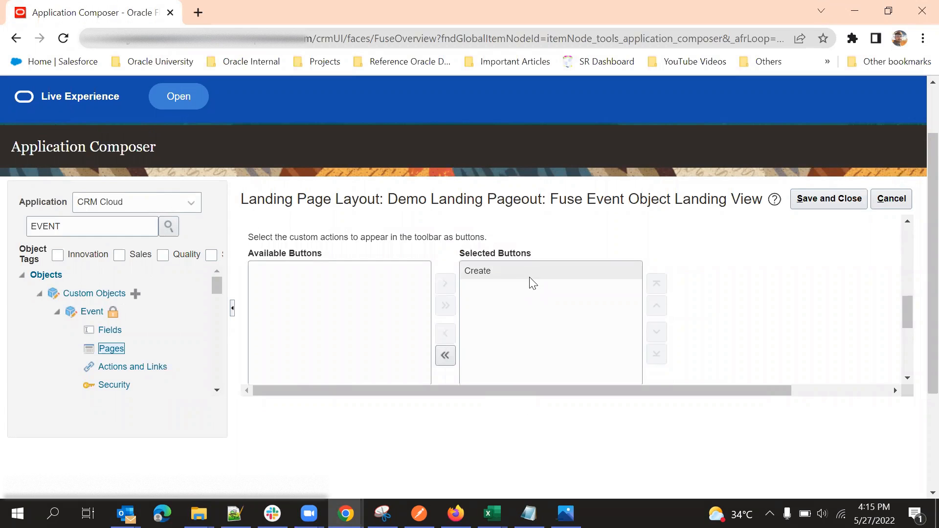
Step: Review the Configure Mass Update Fields section, including its description and its available and selected field lists
scroll(533, 294, down, 3)
scroll(509, 306, down, 2)
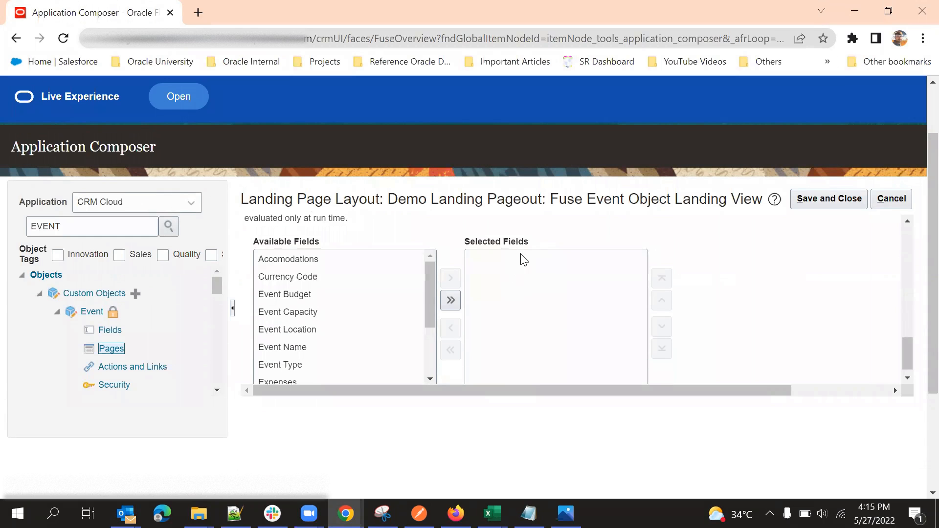
scroll(498, 279, up, 3)
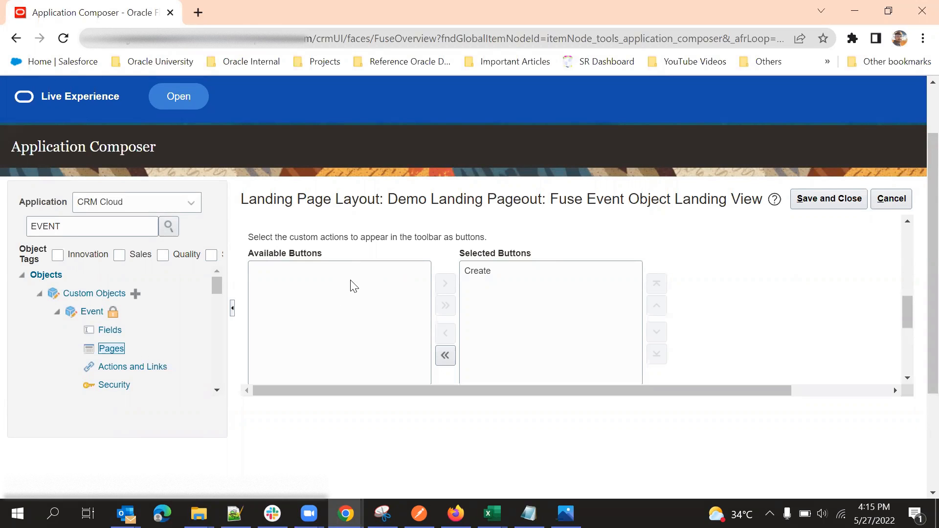
scroll(519, 291, down, 2)
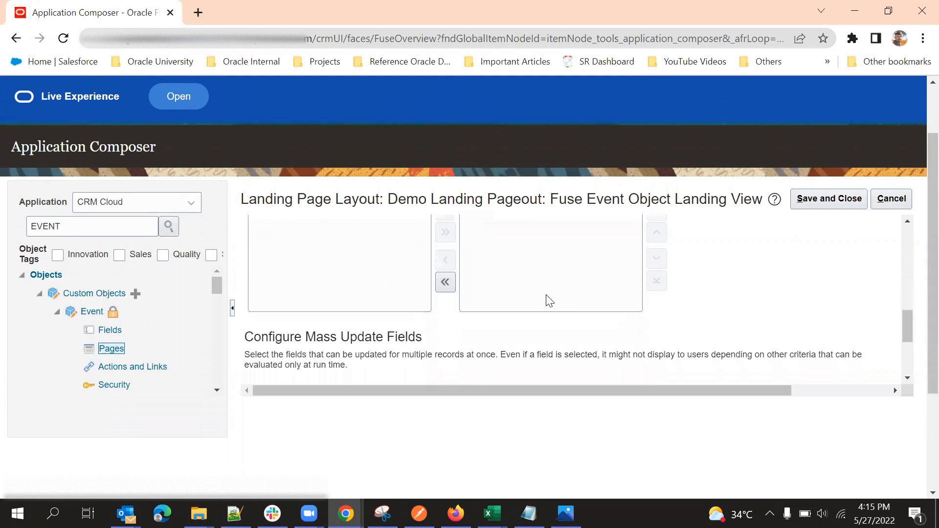
scroll(501, 311, down, 2)
scroll(522, 278, down, 2)
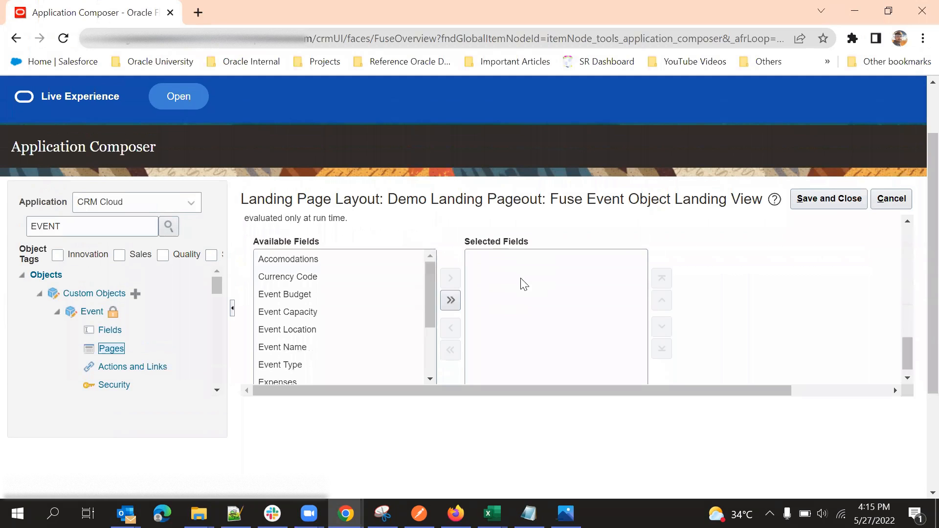
scroll(523, 285, up, 2)
scroll(532, 272, down, 2)
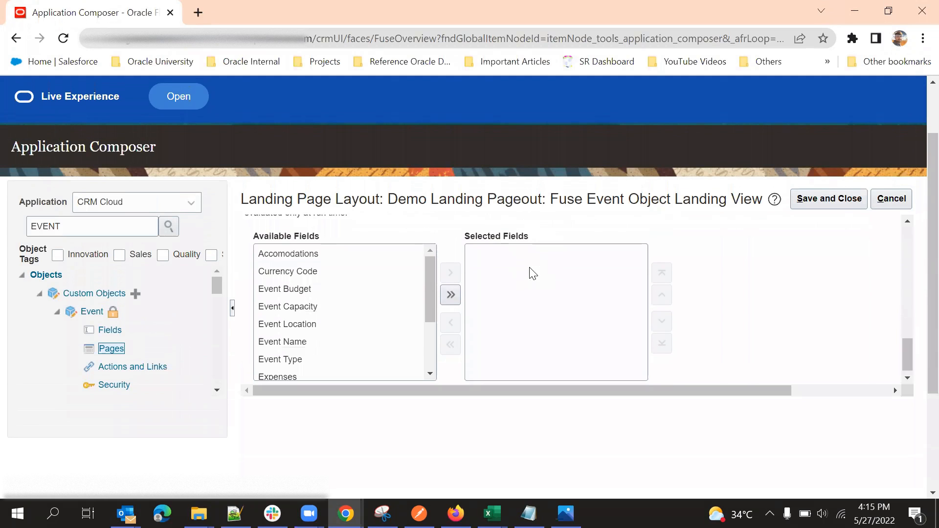
scroll(378, 376, up, 2)
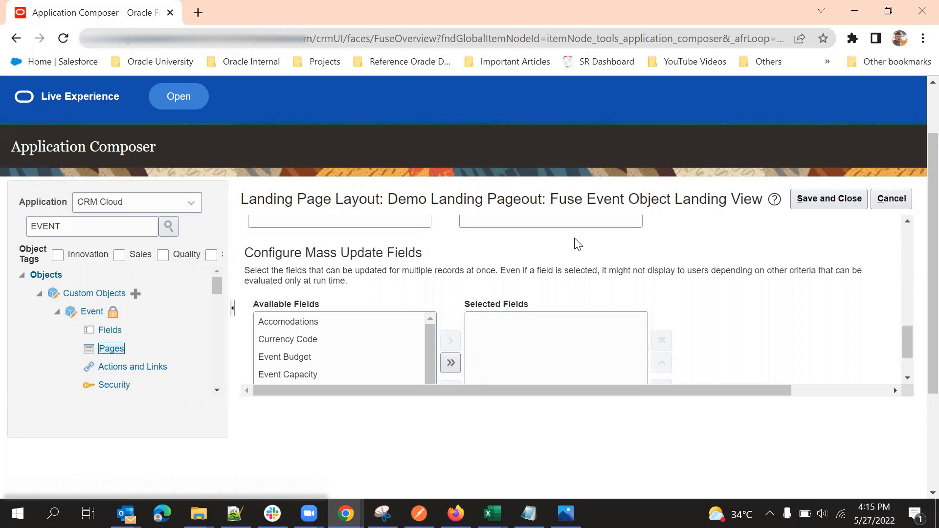
Step: Add Event Type and Owner to the selected mass update fields, then save and close the landing page layout configuration
scroll(410, 296, down, 2)
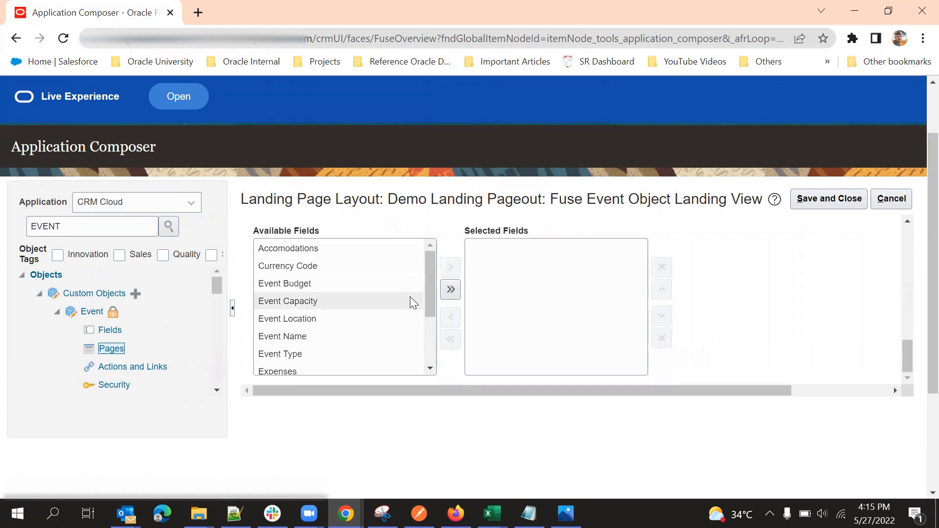
scroll(391, 314, down, 3)
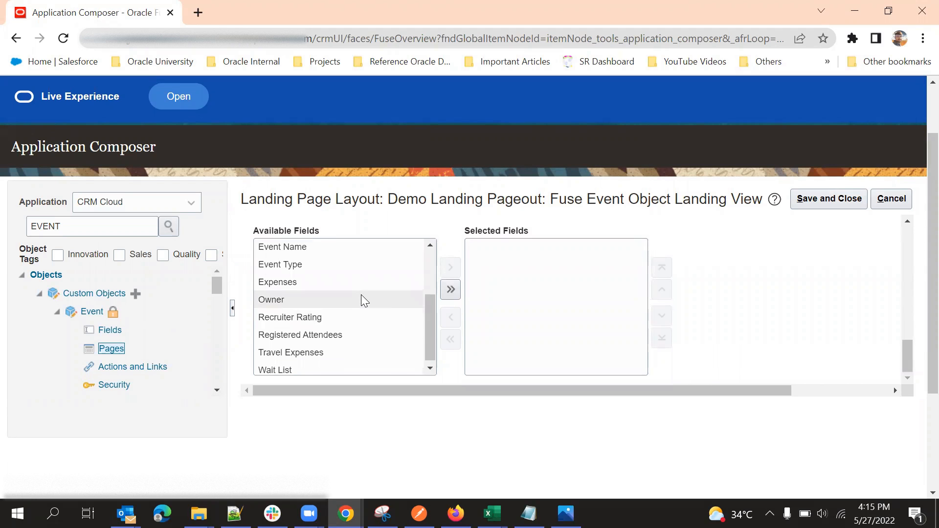
scroll(360, 303, up, 2)
double_click(363, 334)
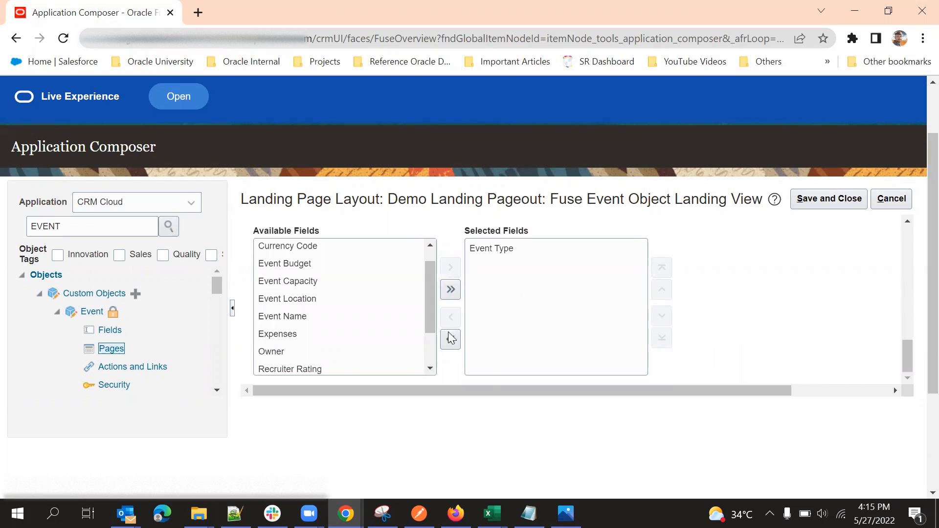
double_click(344, 353)
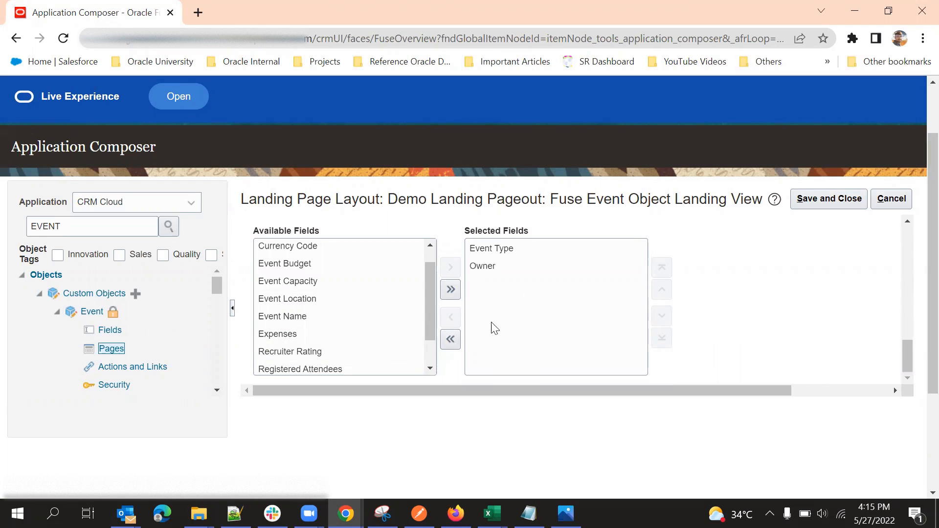
scroll(489, 275, up, 1)
scroll(486, 274, up, 3)
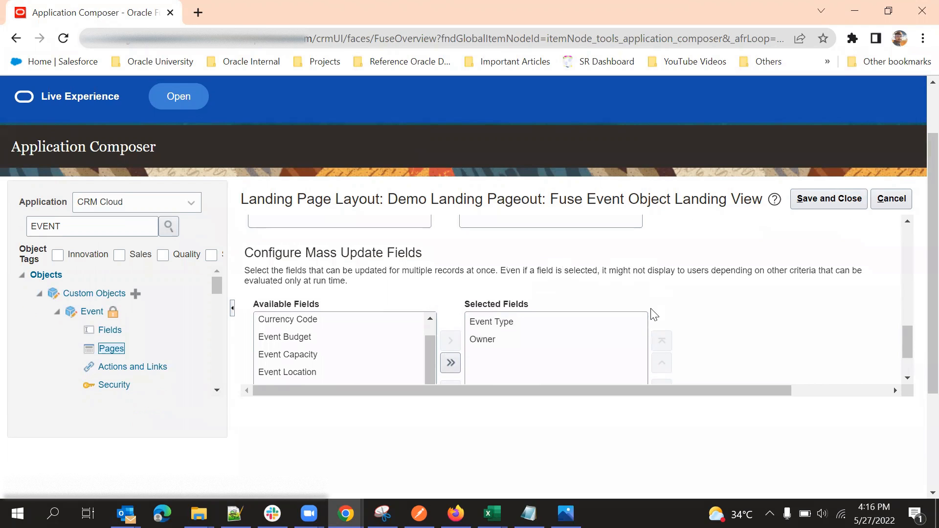
click(819, 204)
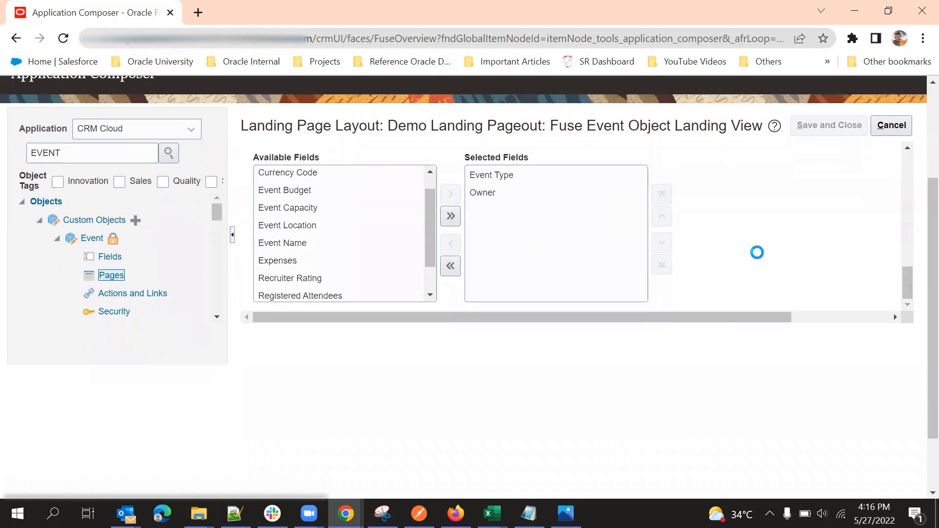
scroll(543, 222, up, 10)
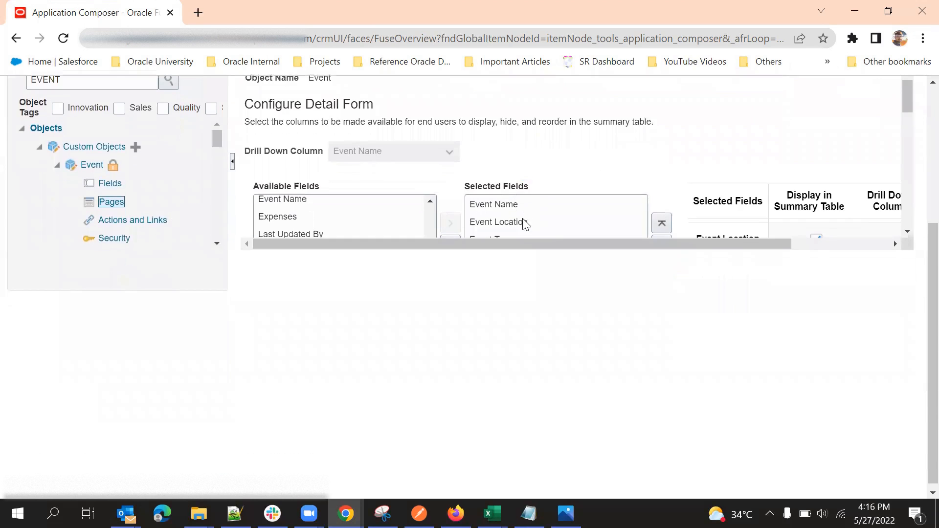
scroll(570, 149, down, 7)
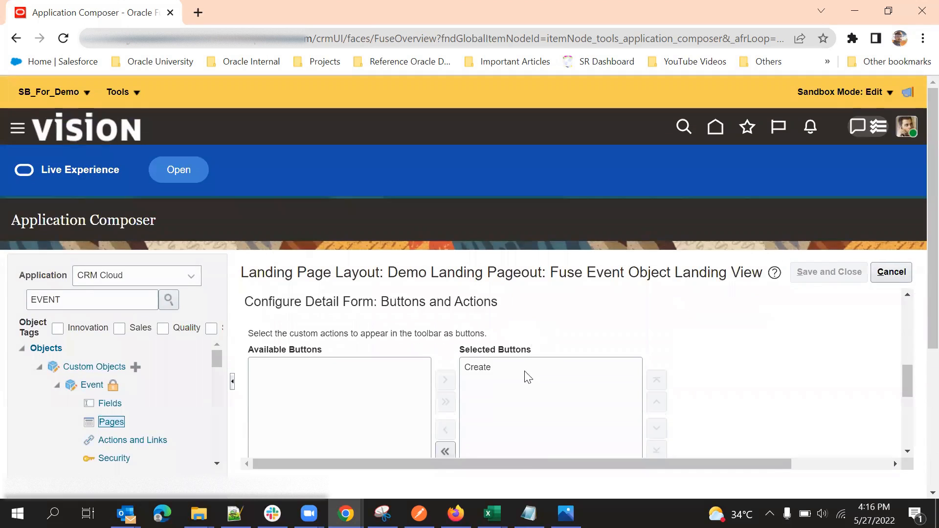
scroll(597, 310, down, 4)
scroll(617, 356, up, 3)
scroll(645, 329, down, 2)
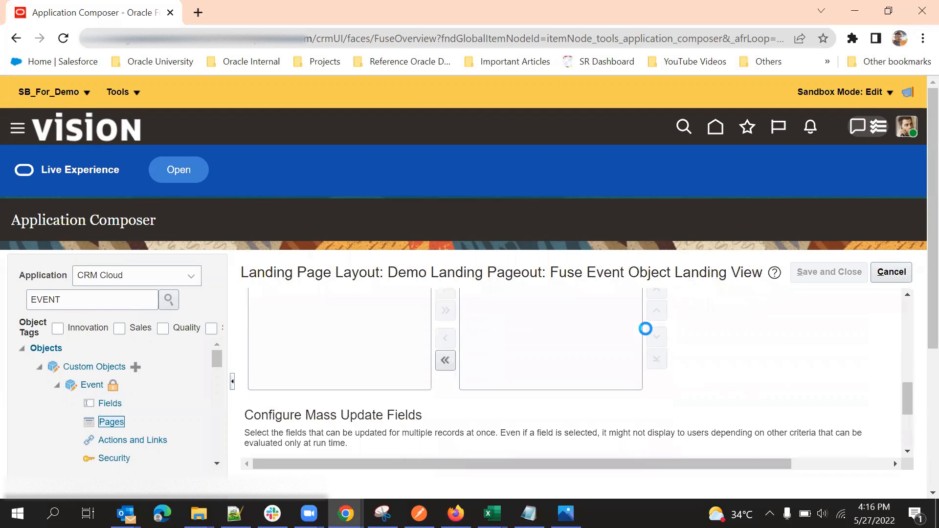
scroll(673, 323, up, 3)
scroll(597, 352, down, 2)
scroll(528, 363, up, 3)
scroll(568, 377, down, 2)
scroll(593, 356, up, 5)
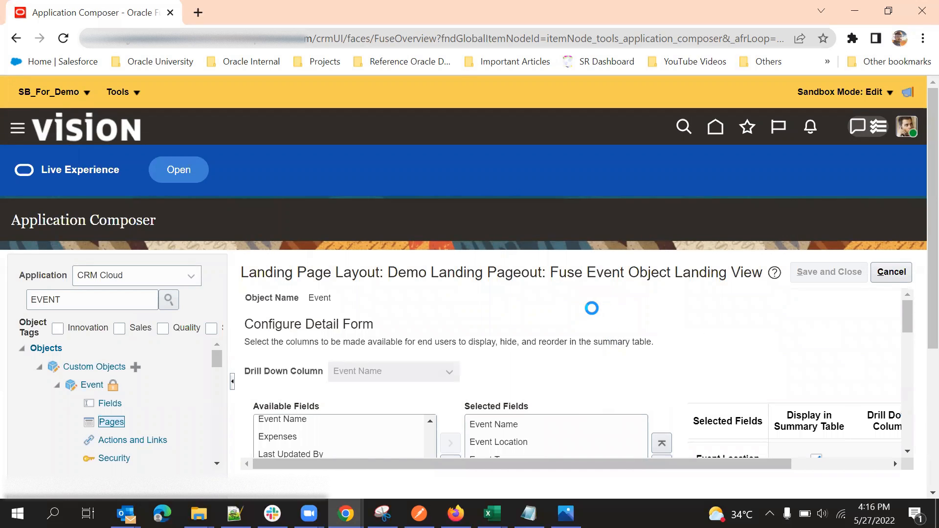
scroll(589, 294, down, 3)
scroll(585, 299, down, 5)
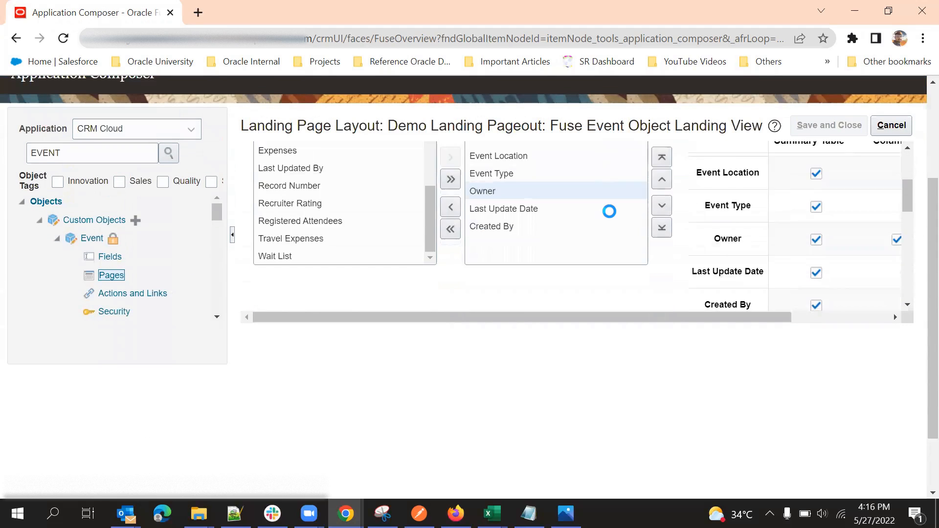
scroll(422, 355, down, 6)
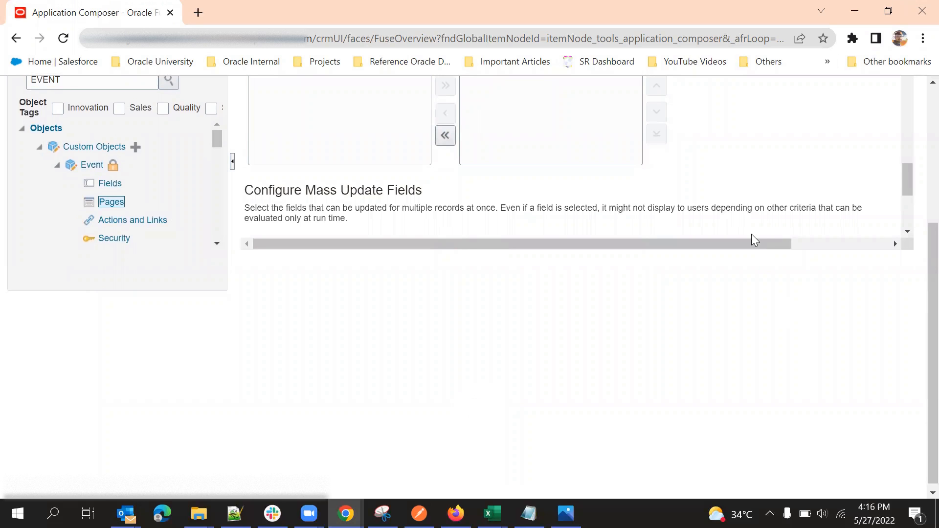
scroll(752, 237, up, 5)
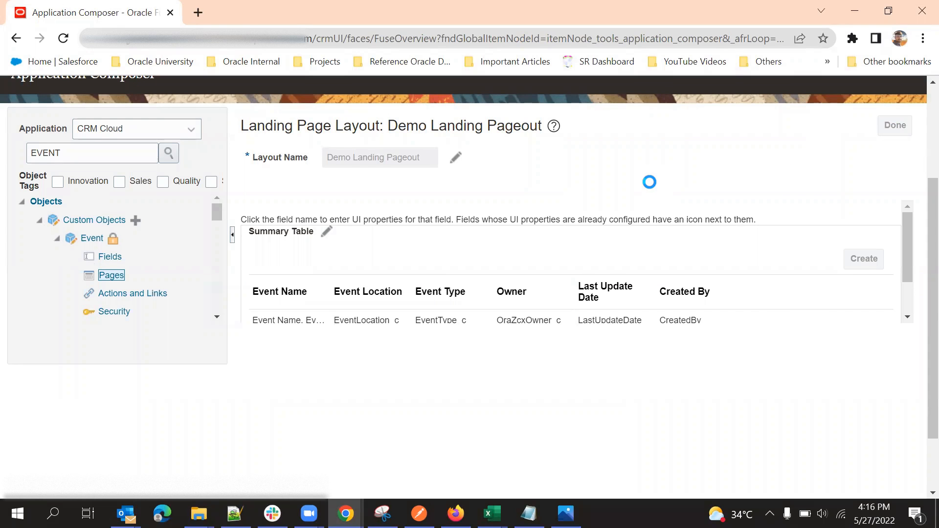
Step: Open the role selection for the Demo Landing Pageout layout and set its role option to Specific role
scroll(537, 262, down, 2)
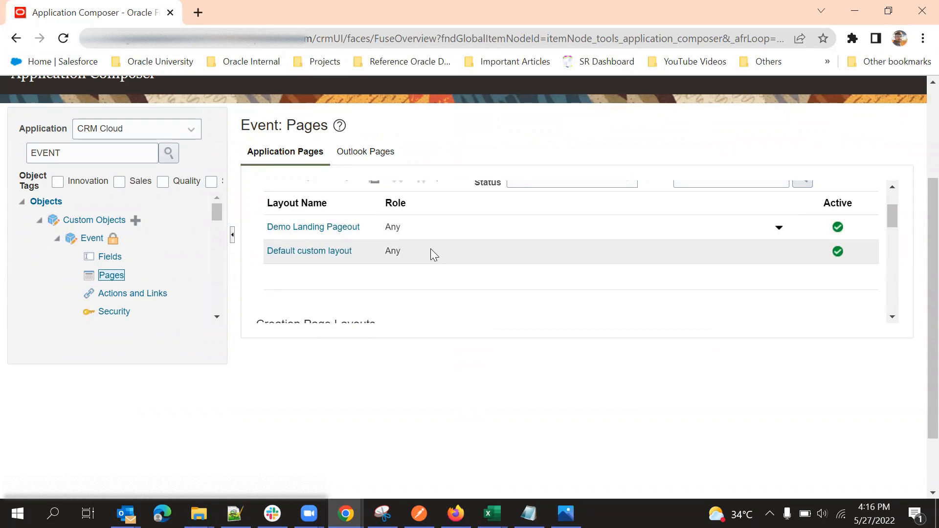
scroll(442, 248, up, 2)
scroll(452, 259, down, 2)
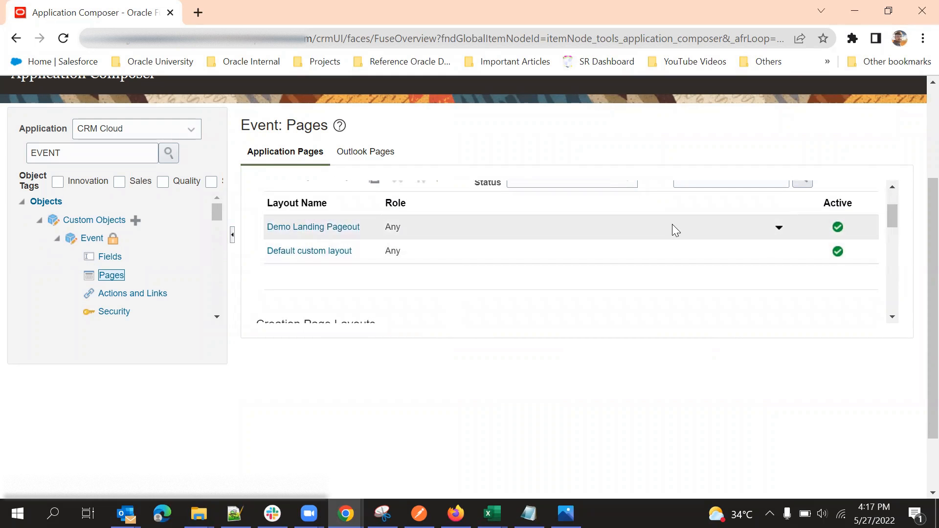
scroll(675, 230, up, 2)
click(774, 290)
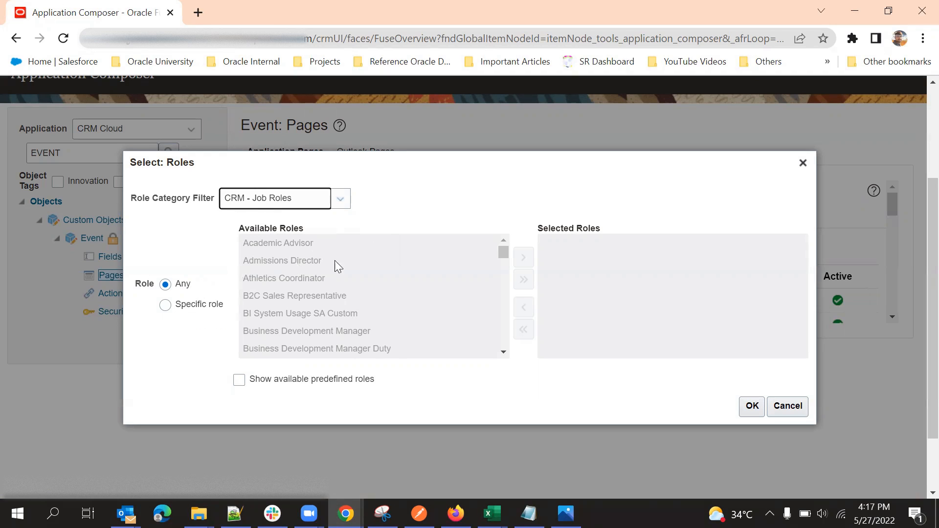
click(173, 307)
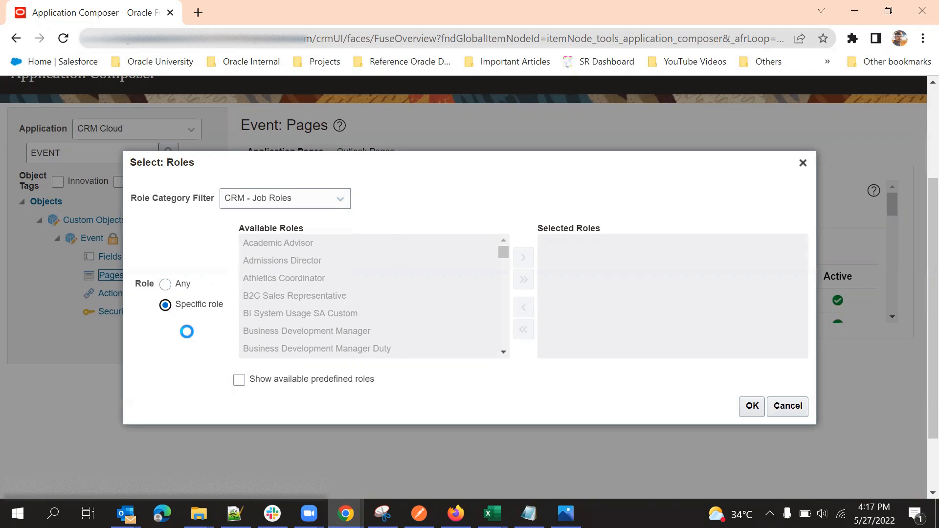
Step: Find Sales Representative among the available CRM job roles and add it to the selected roles
scroll(342, 265, down, 10)
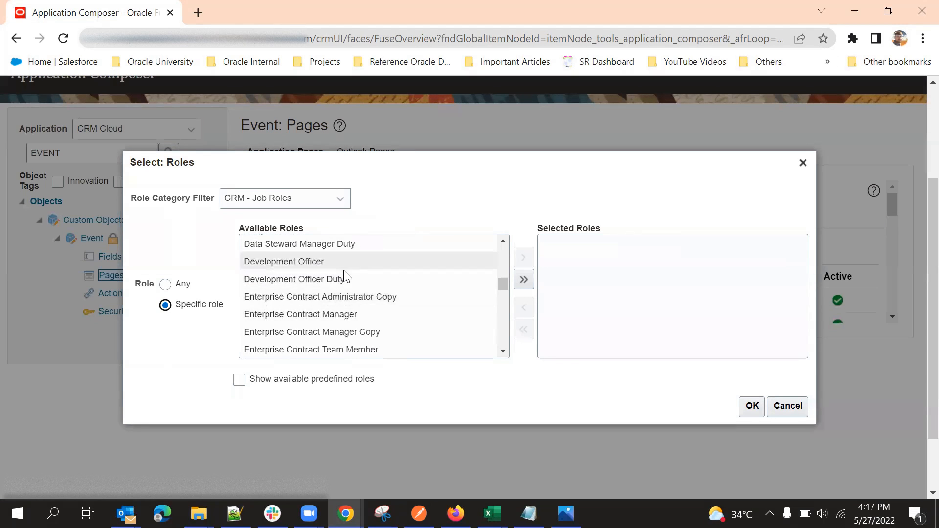
scroll(345, 274, down, 15)
scroll(346, 280, down, 15)
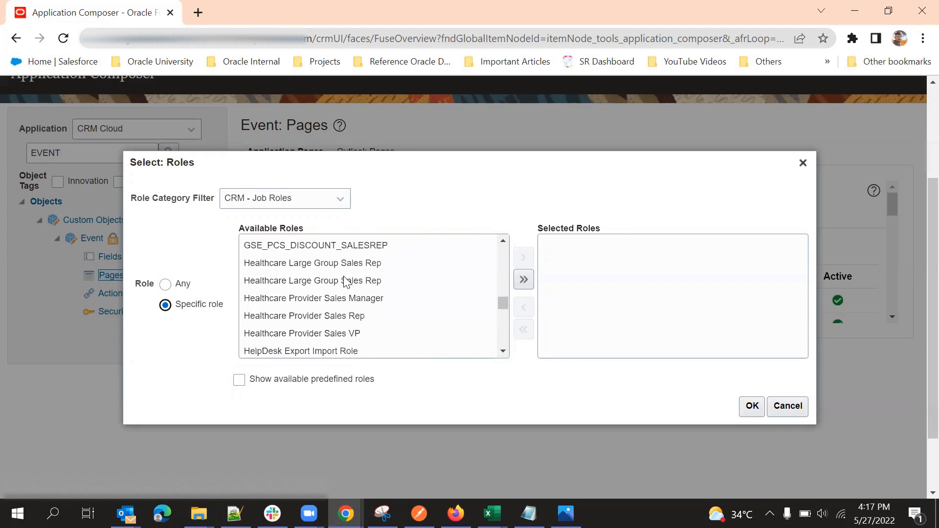
scroll(338, 282, up, 4)
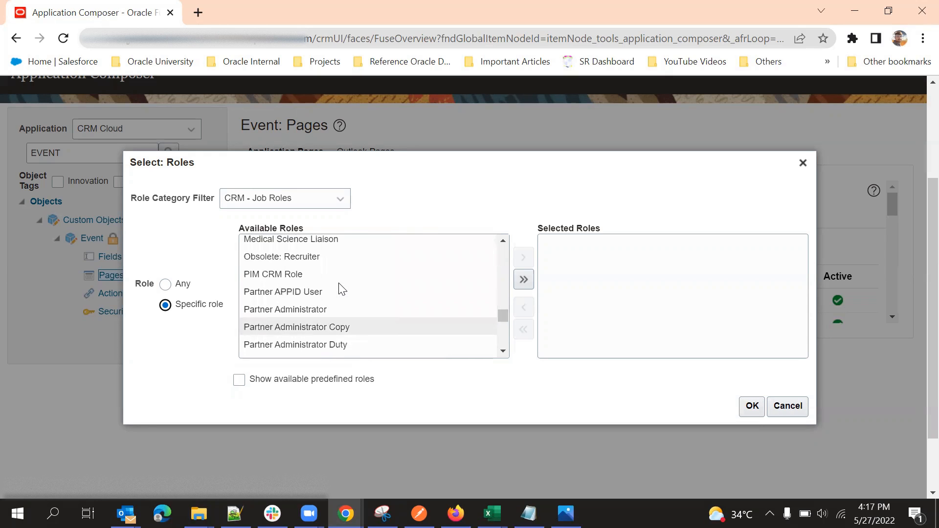
scroll(337, 287, down, 9)
scroll(342, 288, down, 7)
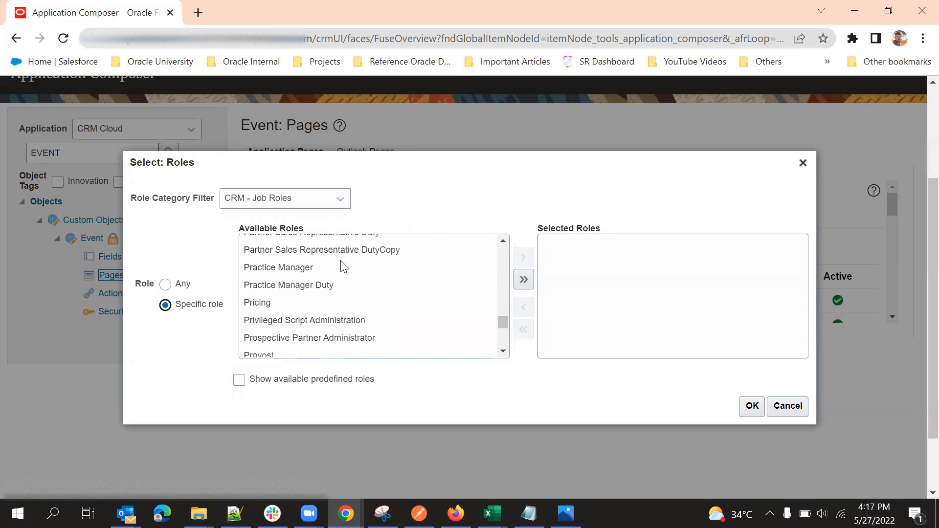
scroll(342, 291, down, 7)
scroll(343, 290, down, 4)
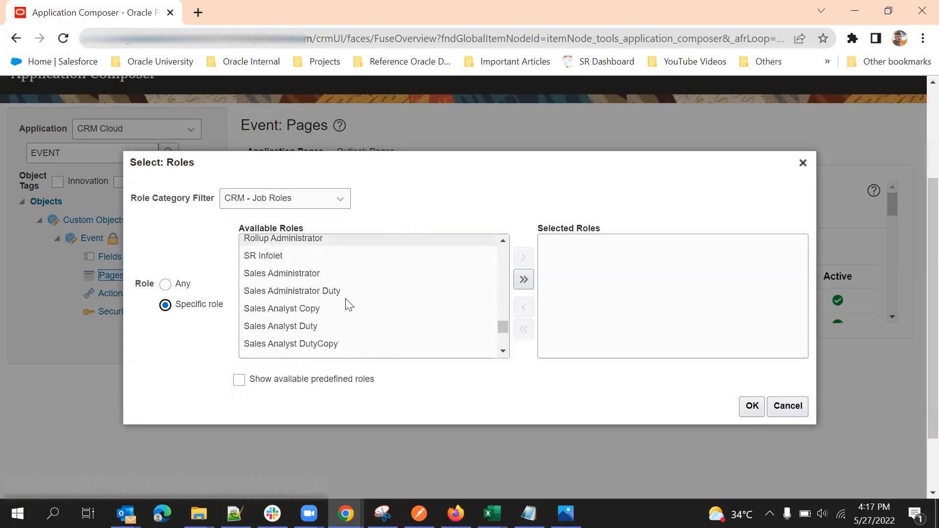
scroll(345, 293, down, 4)
scroll(342, 313, down, 3)
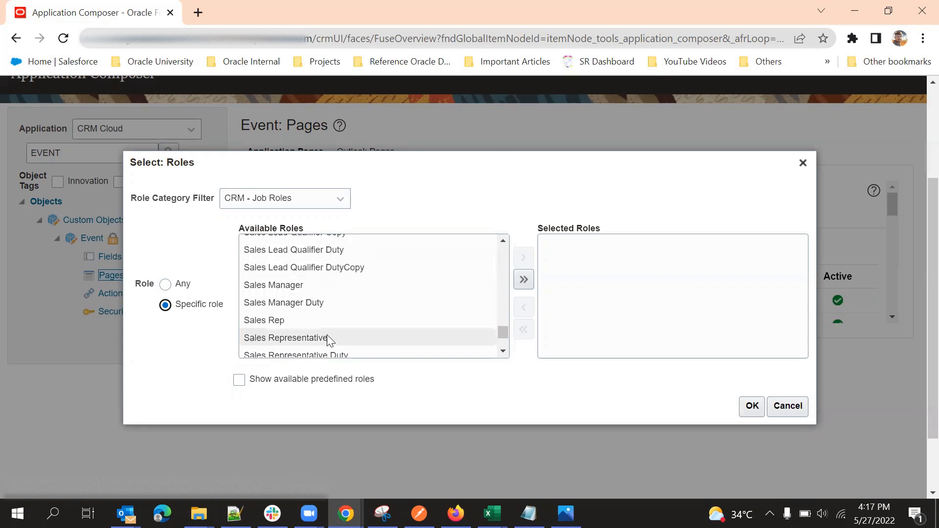
scroll(339, 272, down, 5)
scroll(345, 289, down, 3)
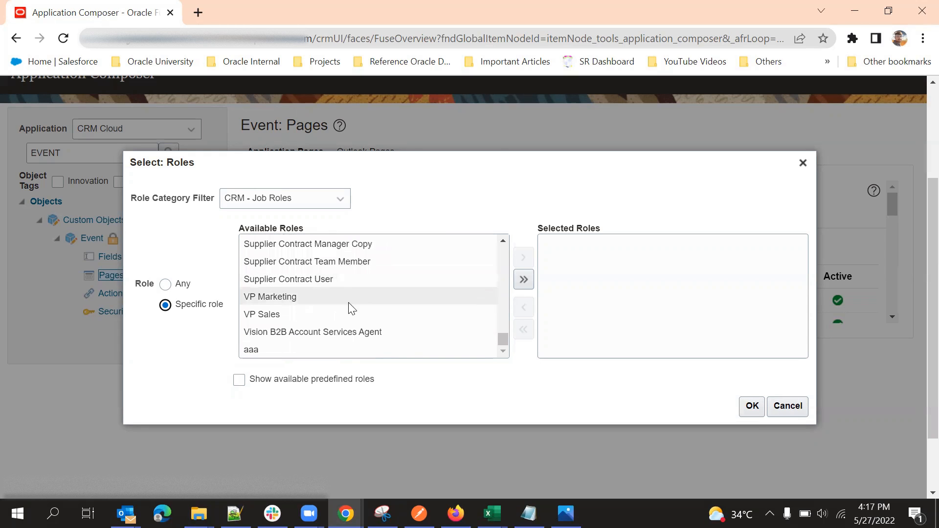
scroll(344, 298, up, 8)
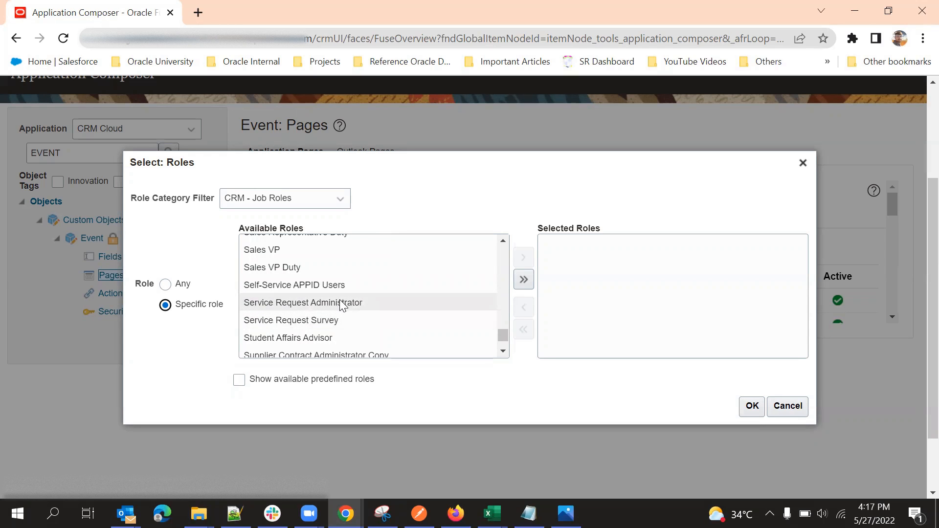
scroll(338, 306, up, 3)
scroll(305, 276, down, 5)
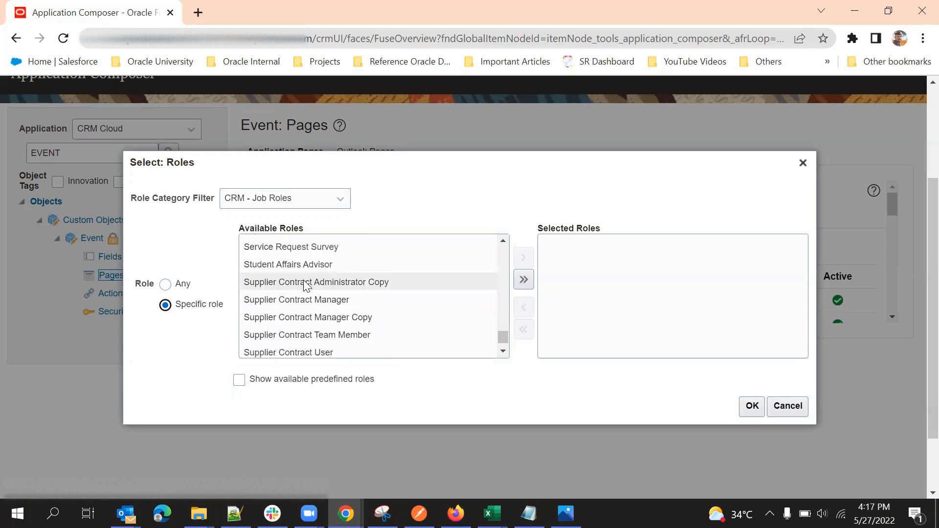
scroll(304, 284, up, 4)
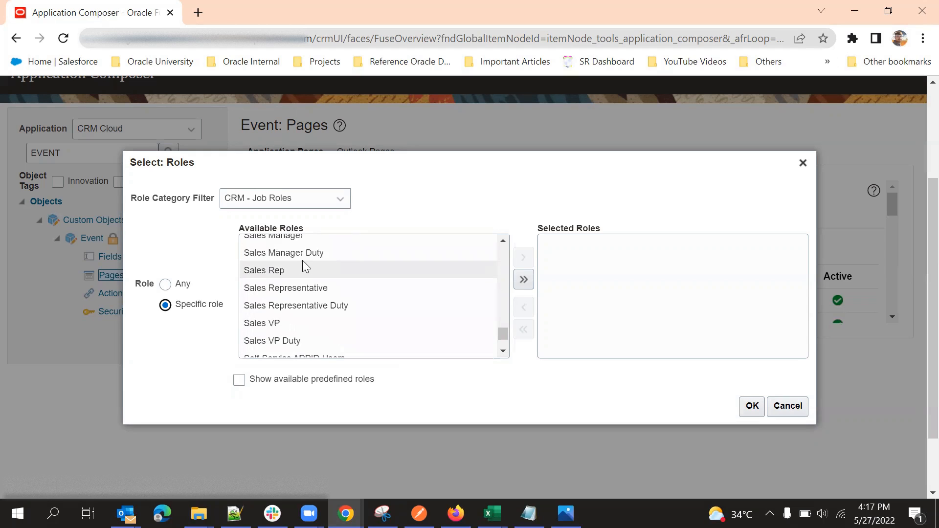
double_click(353, 288)
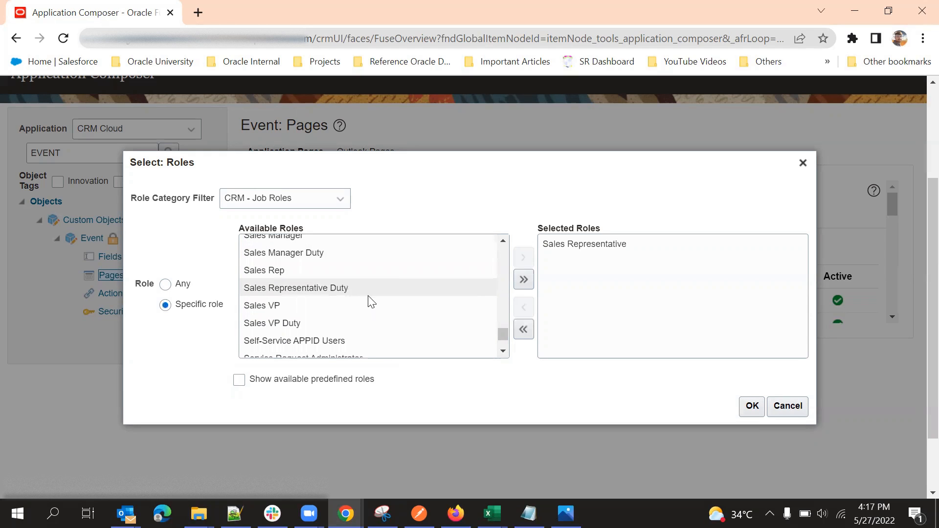
Step: Add Sales Administrator to the selected roles and confirm the role assignment for the Demo Landing Pageout layout
scroll(347, 317, down, 5)
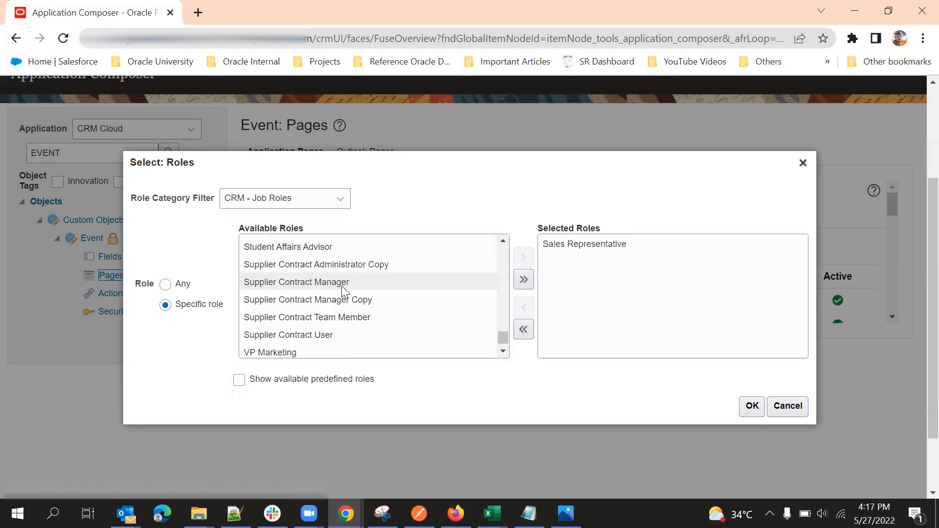
scroll(337, 317, down, 1)
scroll(336, 323, up, 3)
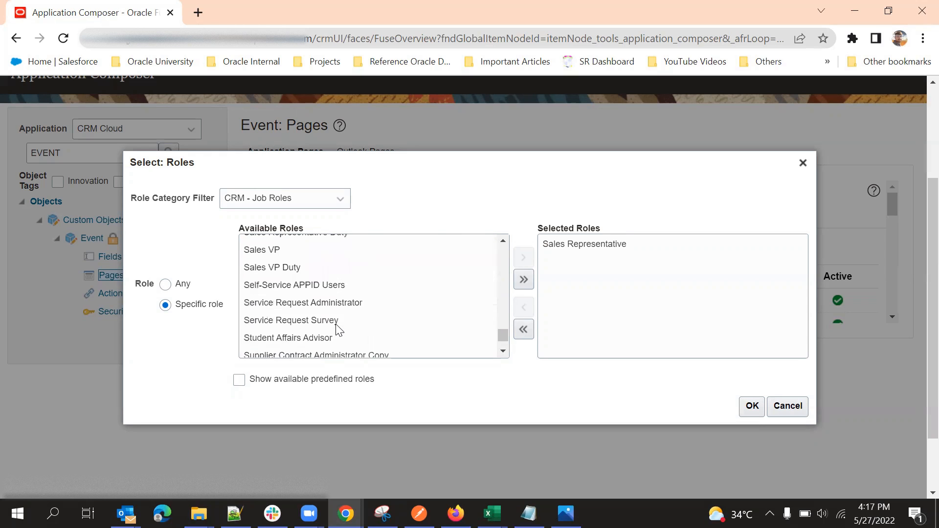
scroll(338, 316, up, 8)
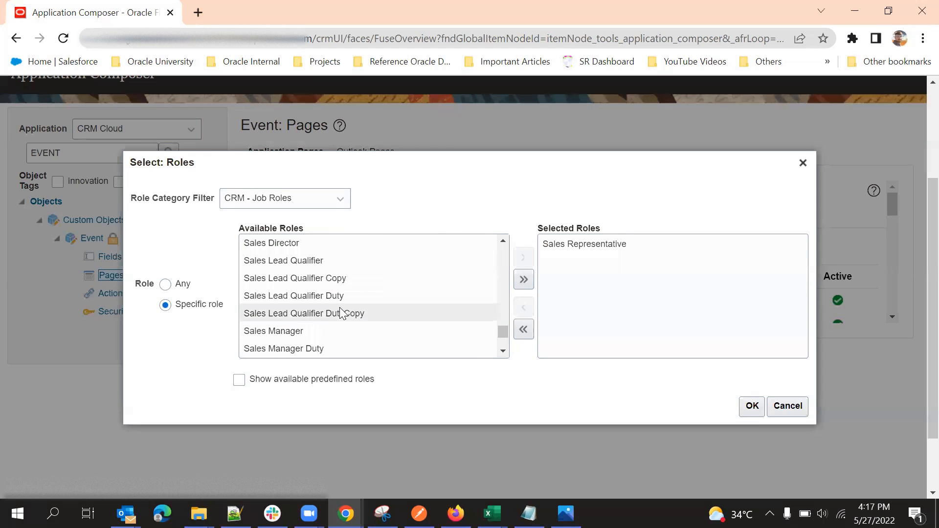
scroll(343, 313, up, 1)
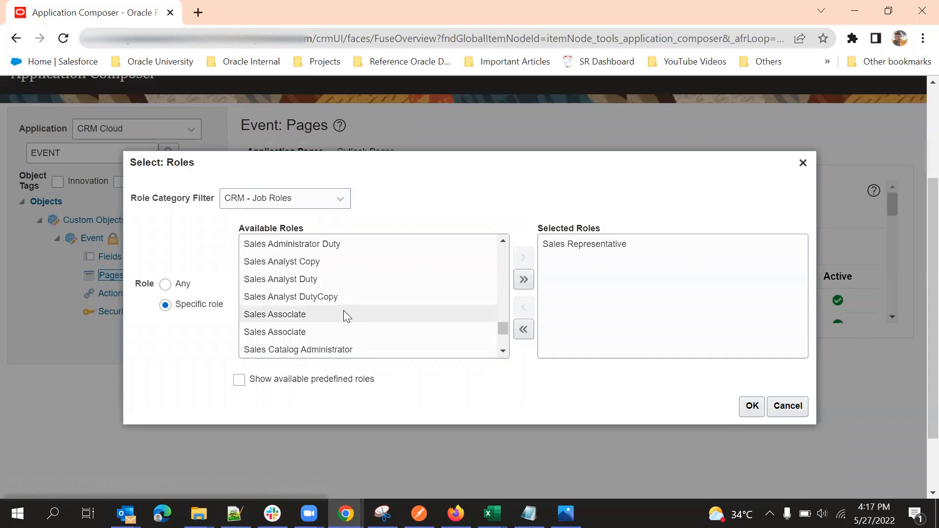
scroll(342, 313, up, 3)
double_click(345, 303)
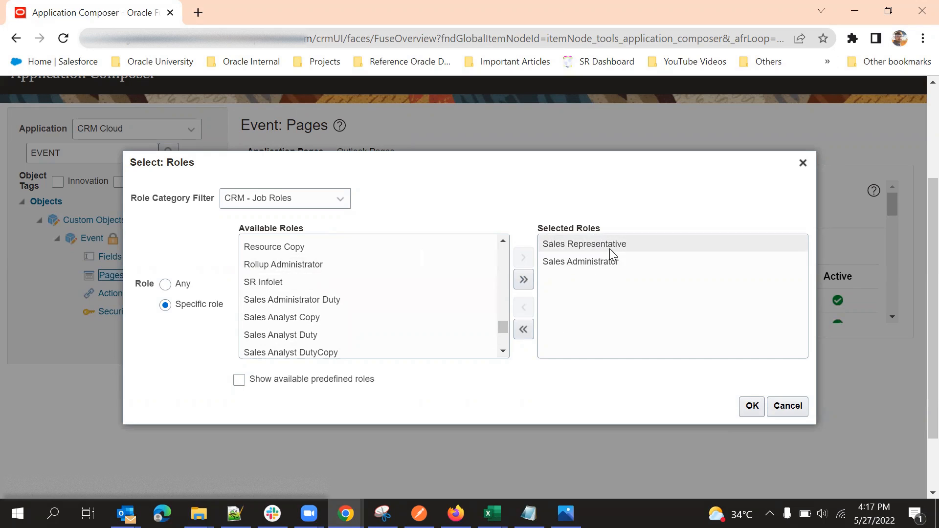
click(750, 407)
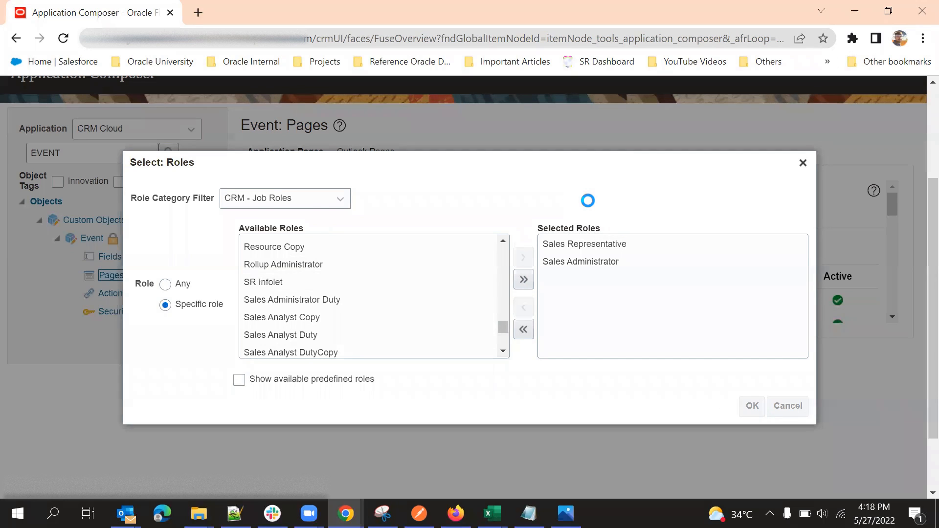
scroll(587, 273, down, 1)
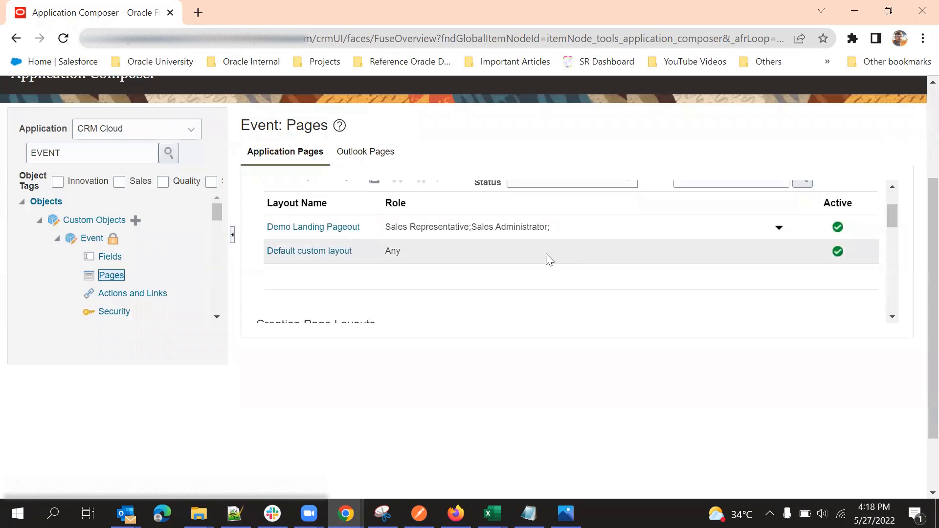
scroll(481, 242, up, 1)
scroll(489, 254, down, 1)
click(779, 251)
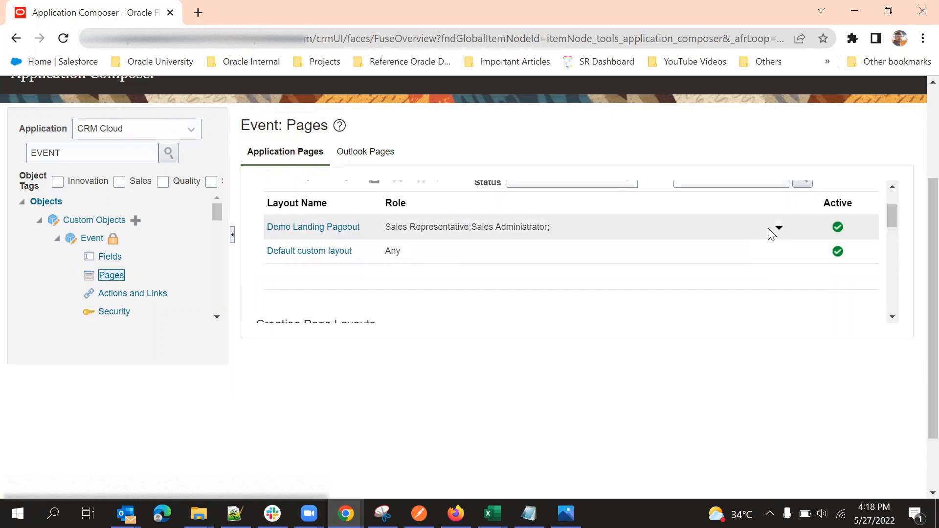
Step: Duplicate the Default custom layout under Creation Page Layouts as Demo Creation Page, then save it and open it for editing
scroll(620, 268, down, 1)
scroll(564, 267, down, 2)
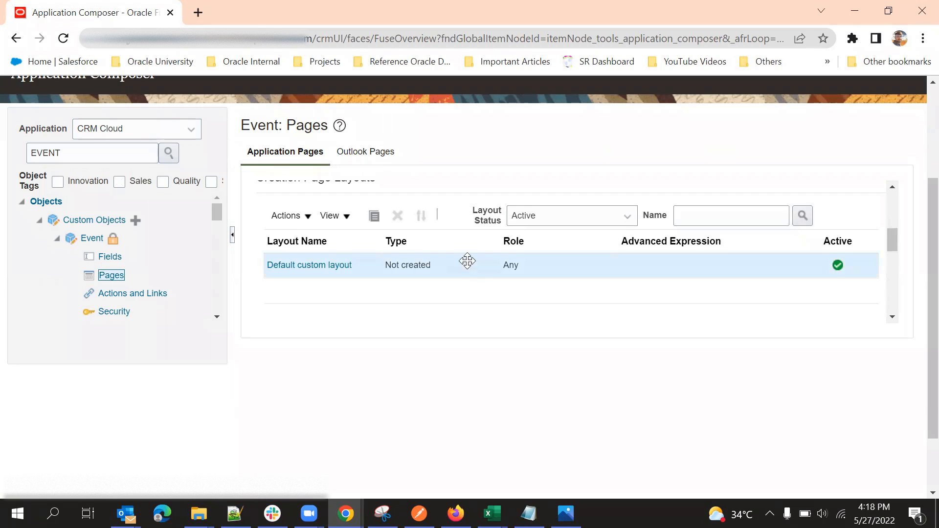
click(374, 216)
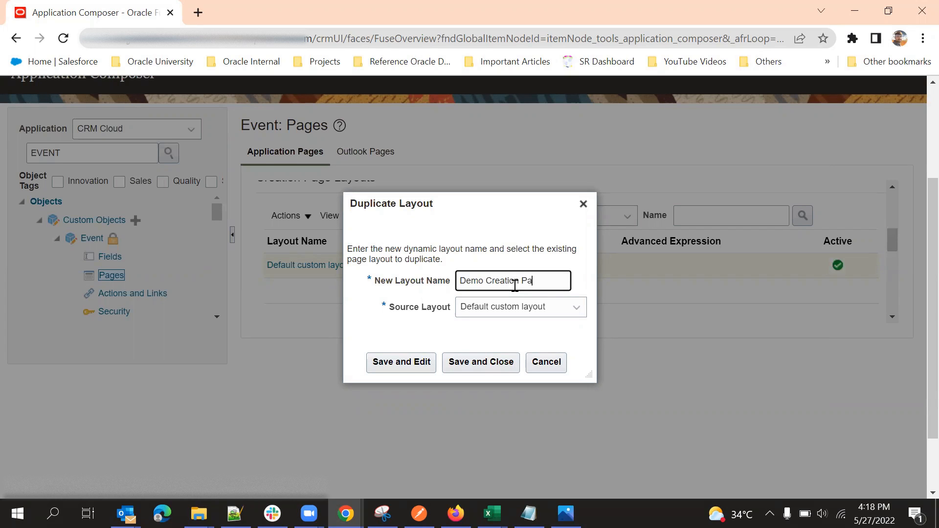
click(416, 361)
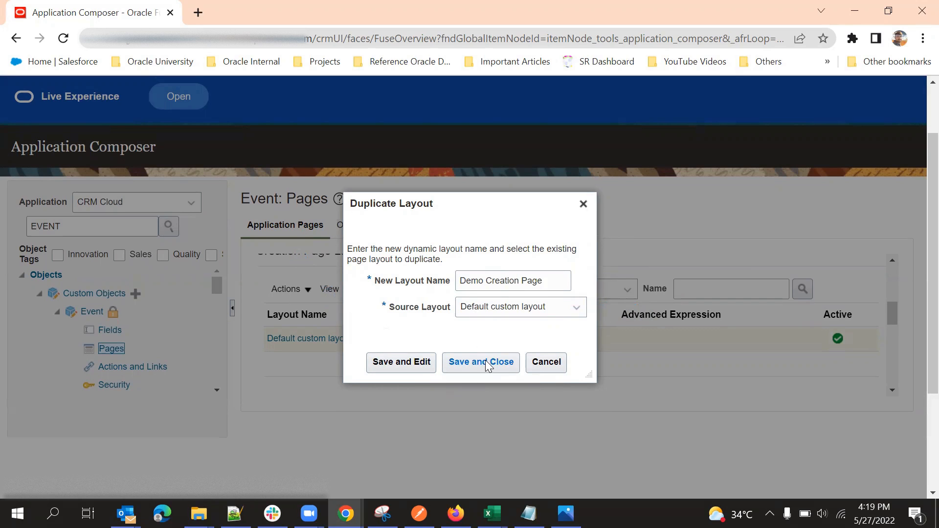
Step: Edit the Fuse Event Create section and add all available fields to its selected fields
scroll(435, 272, down, 3)
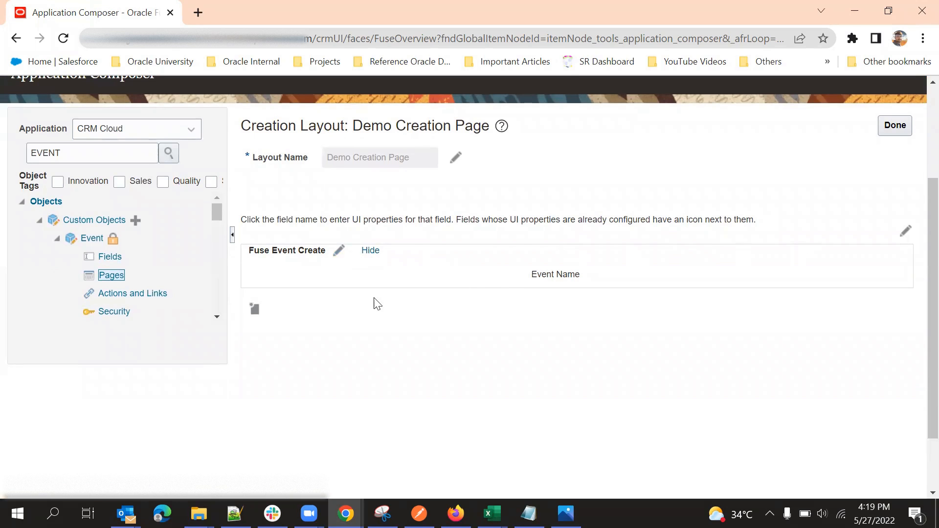
click(339, 250)
scroll(370, 268, down, 1)
scroll(367, 262, up, 1)
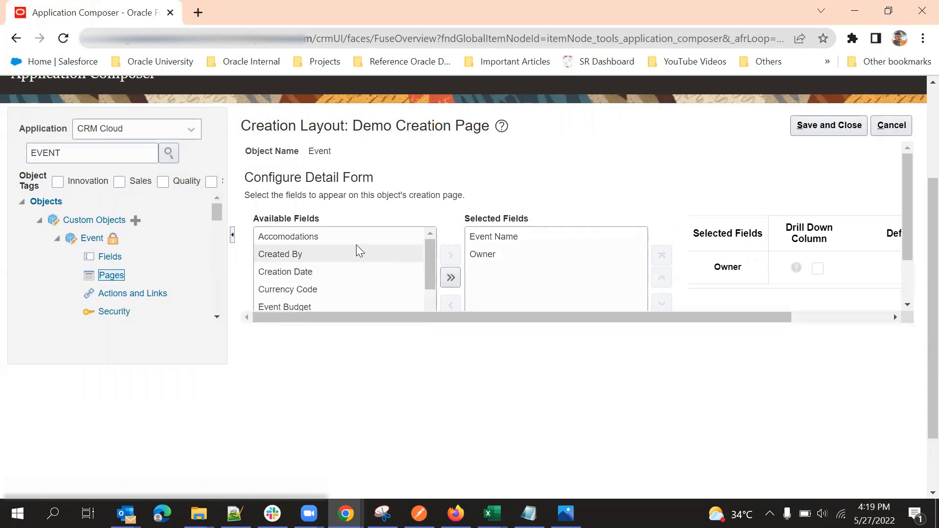
scroll(350, 267, down, 3)
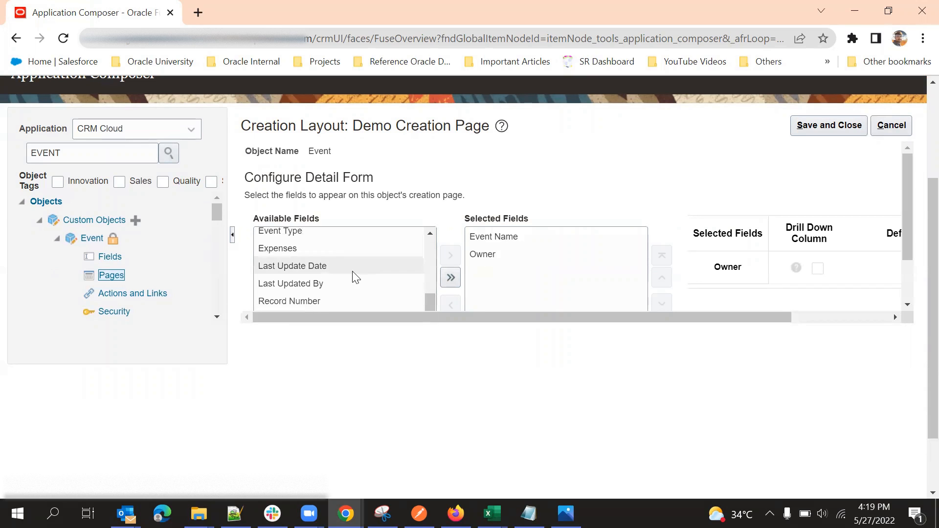
click(451, 277)
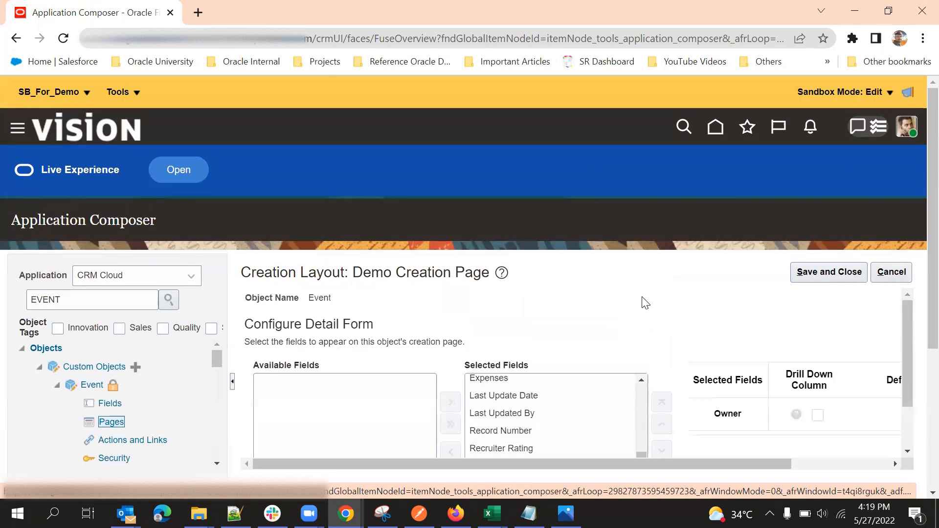
Step: Review the creation page's detail form configuration, including the full list of selected fields and the drill down column settings
scroll(666, 281, down, 2)
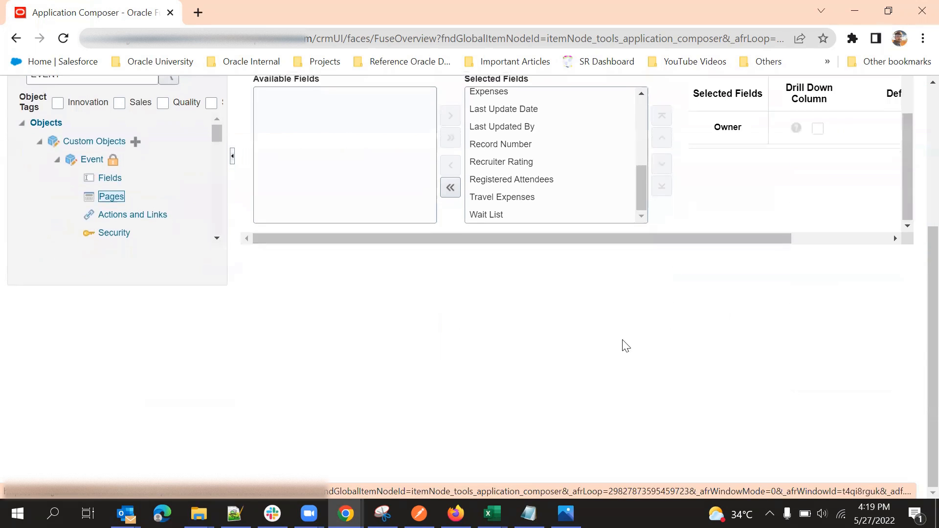
scroll(623, 342, up, 4)
scroll(629, 402, up, 5)
scroll(622, 381, down, 1)
scroll(630, 323, down, 2)
scroll(525, 321, up, 2)
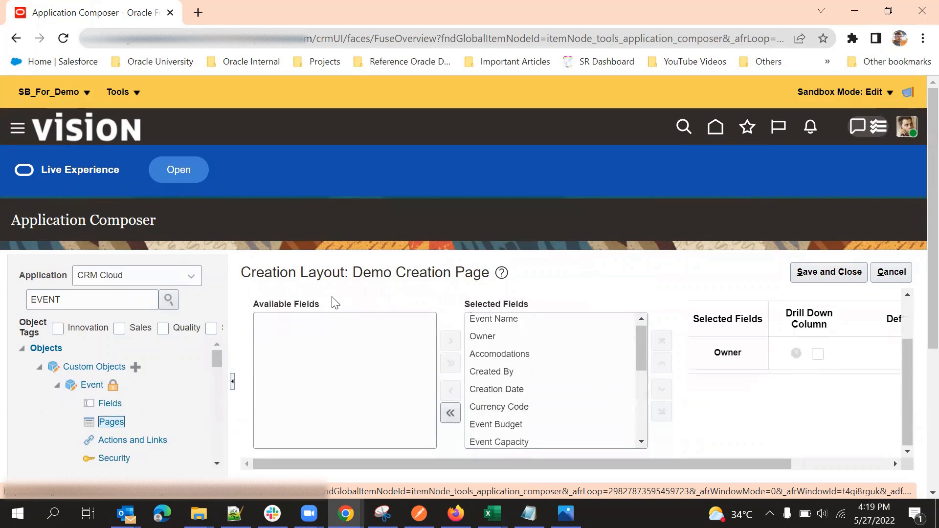
scroll(520, 331, down, 4)
scroll(629, 281, down, 4)
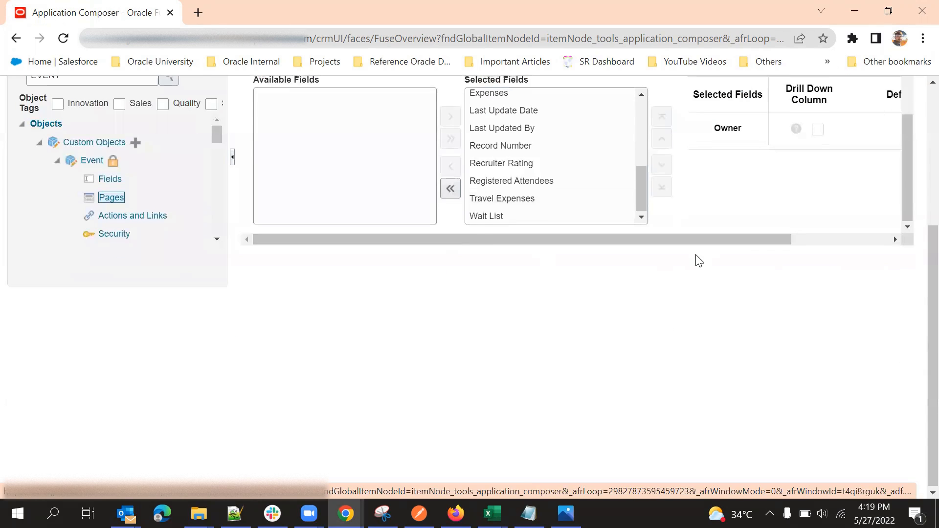
scroll(696, 257, up, 4)
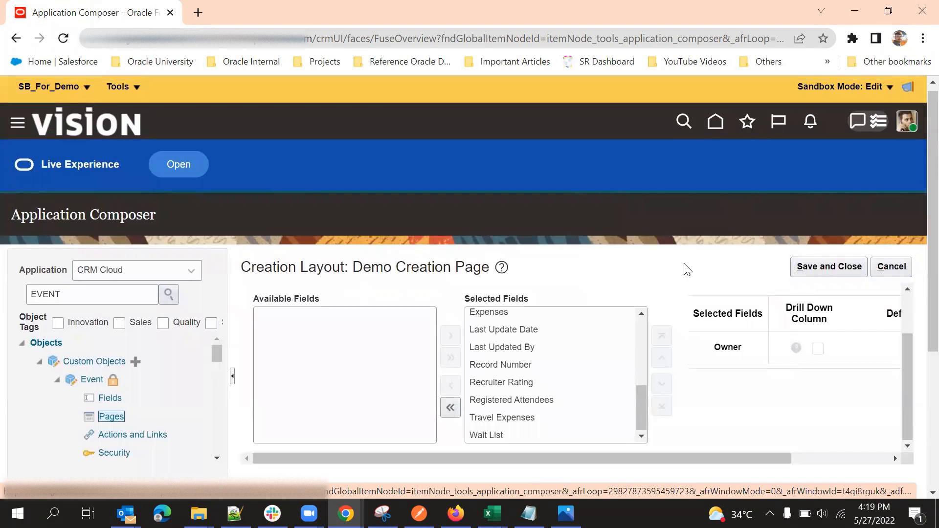
scroll(659, 313, down, 4)
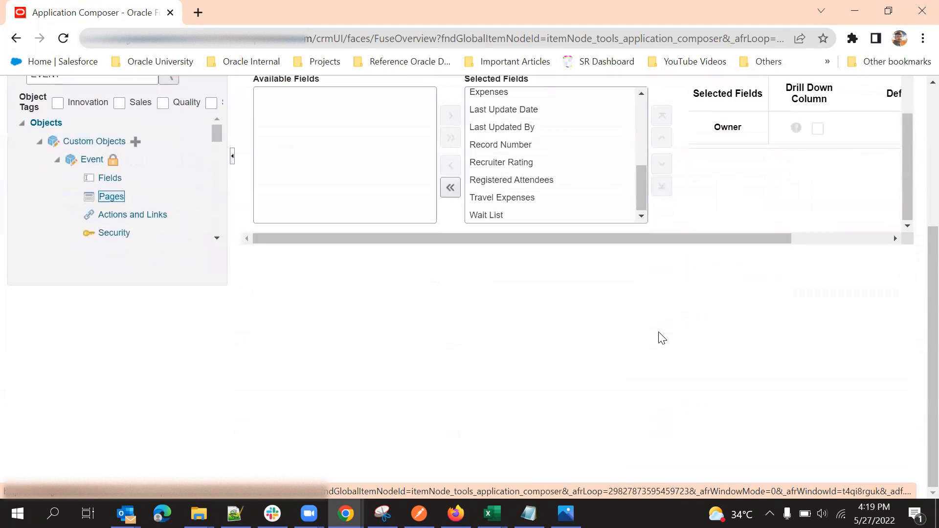
scroll(658, 335, up, 1)
drag(670, 307, 550, 341)
scroll(700, 294, up, 1)
scroll(700, 294, up, 2)
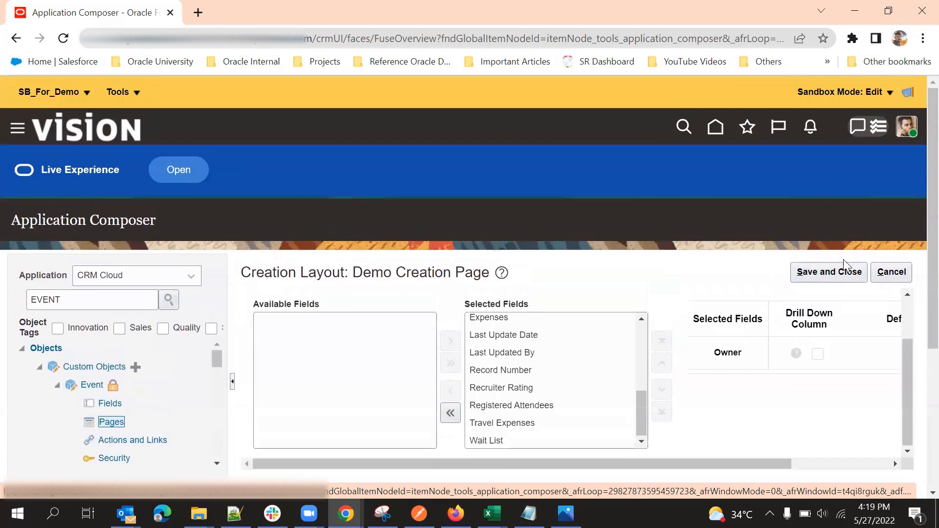
Step: Save and close the detail form configuration and check the fields placed on the Demo Creation Page layout
click(802, 272)
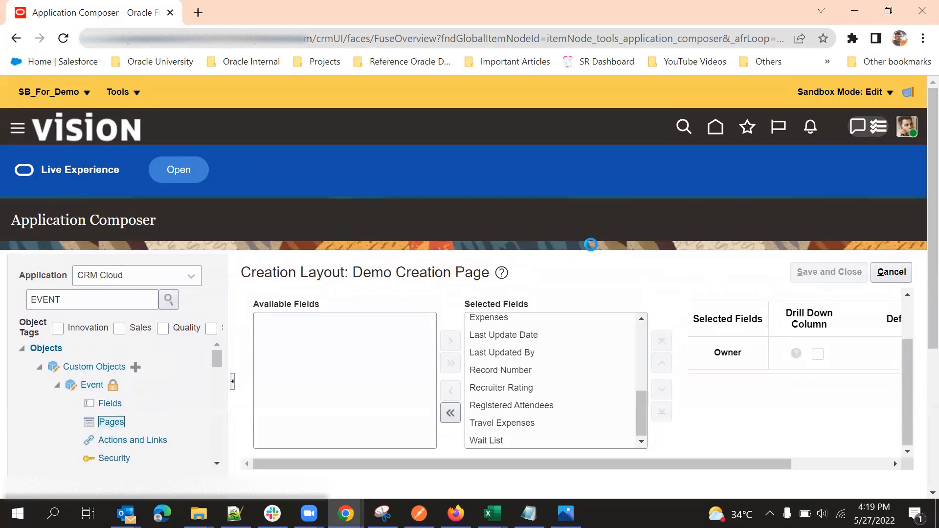
scroll(602, 264, down, 2)
scroll(529, 327, up, 4)
scroll(532, 311, up, 1)
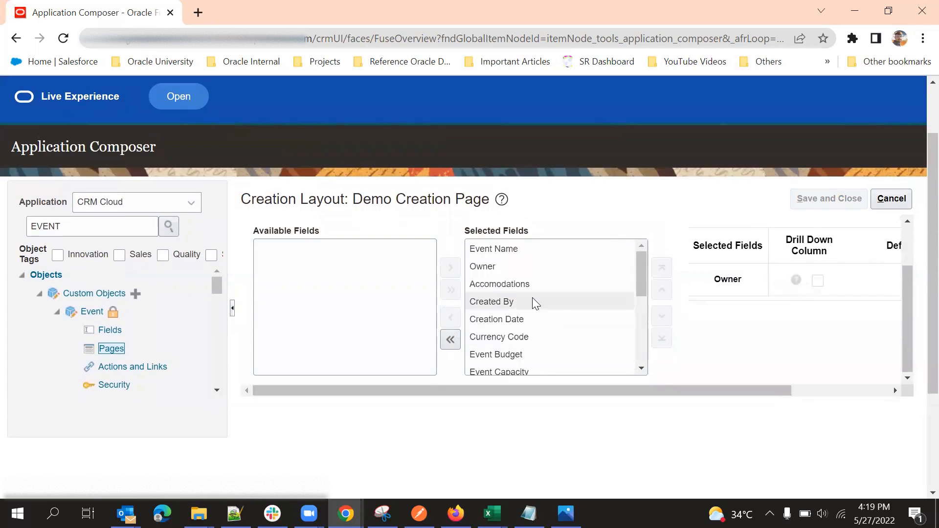
scroll(532, 300, down, 4)
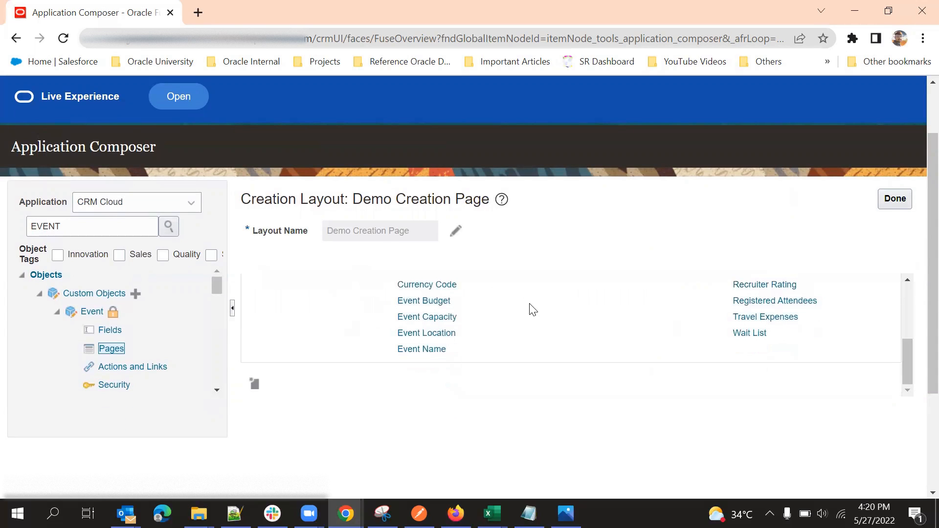
Step: Finish editing the Demo Creation Page layout and open its advanced expression for editing under Creation Page Layouts
scroll(528, 308, up, 5)
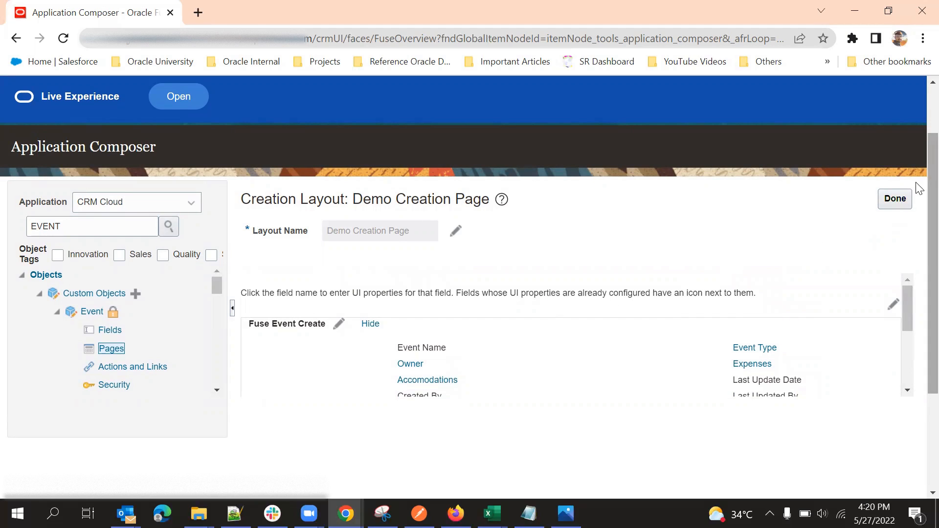
click(892, 205)
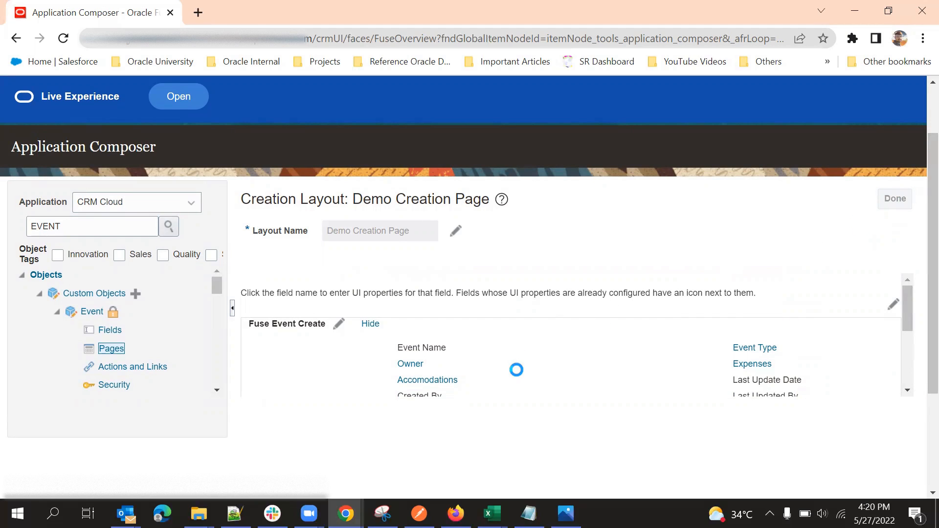
scroll(543, 341, down, 5)
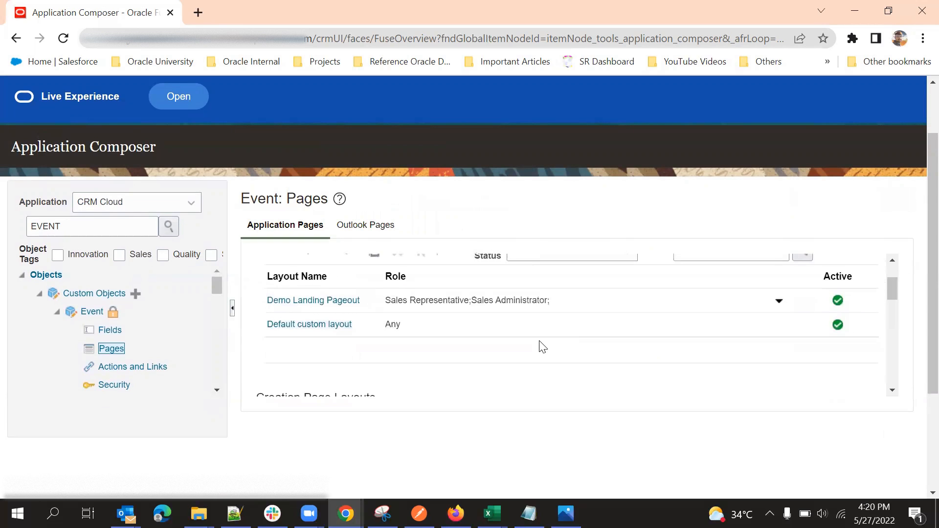
scroll(528, 332, down, 2)
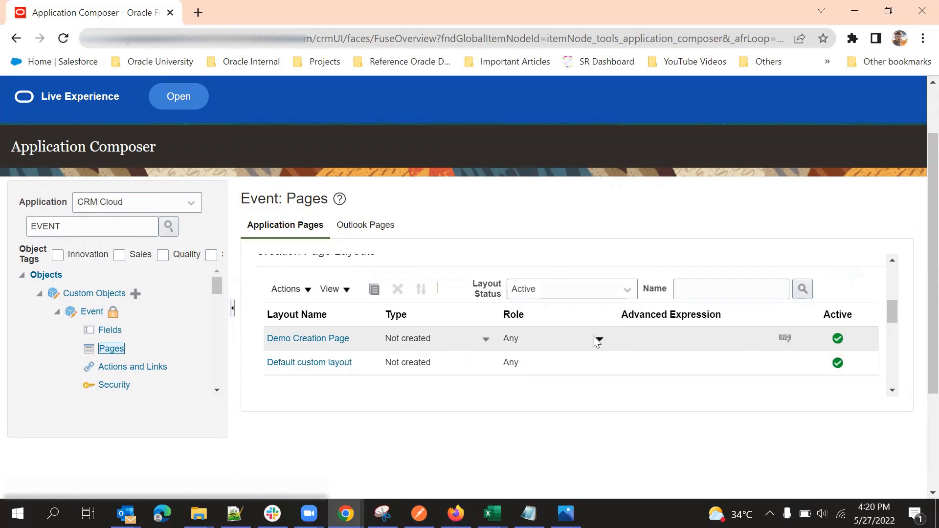
scroll(618, 338, up, 2)
scroll(631, 339, down, 2)
click(785, 338)
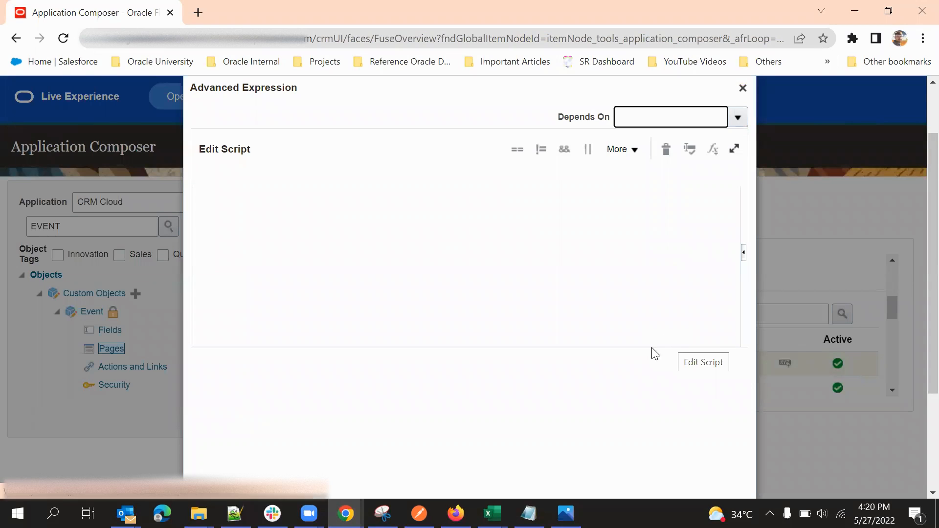
Step: Make the advanced expression depend on the Event Type field
click(436, 244)
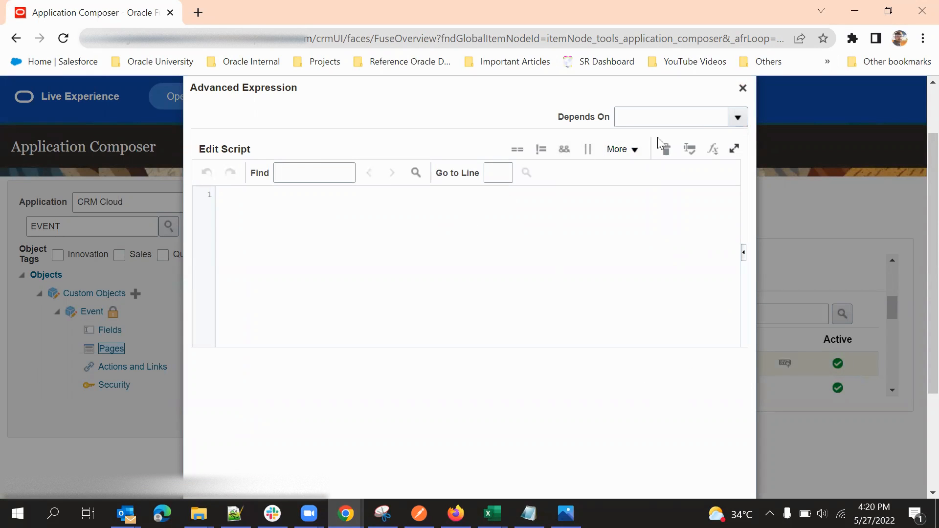
click(737, 118)
scroll(691, 282, down, 6)
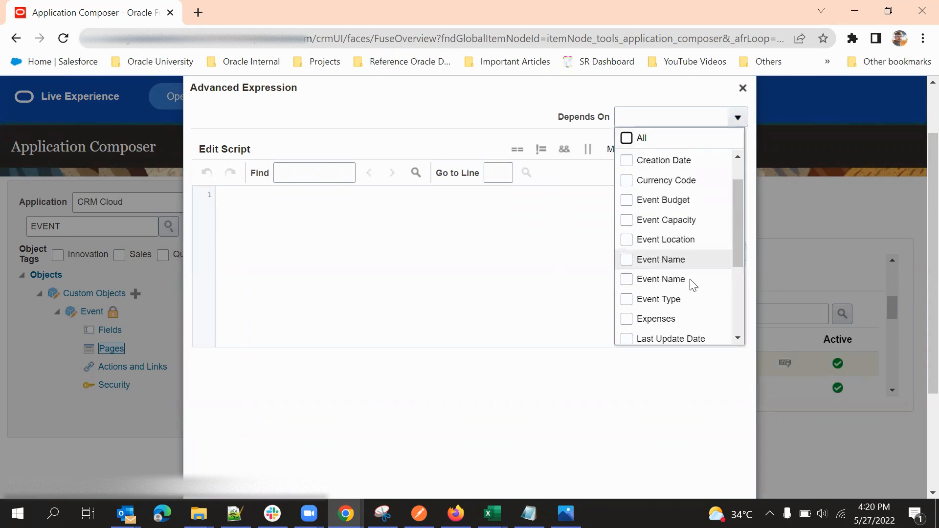
scroll(658, 227, up, 6)
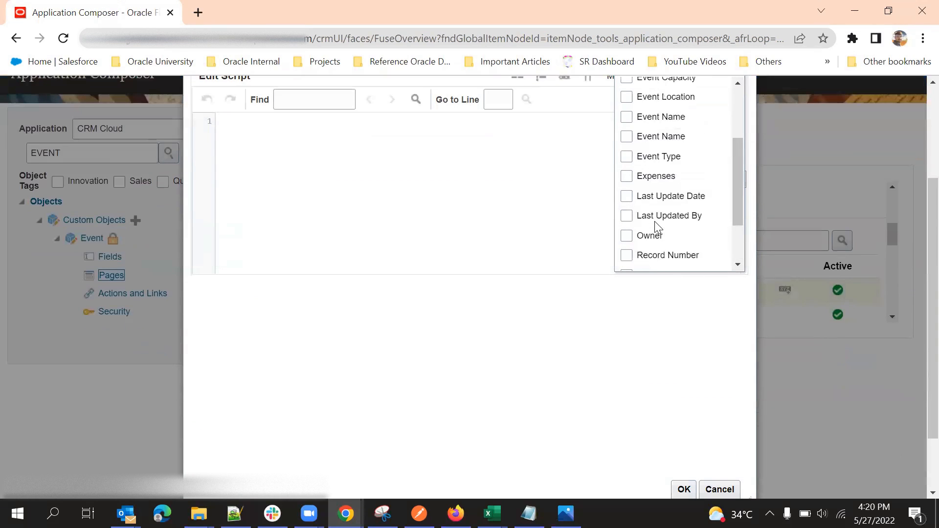
click(639, 233)
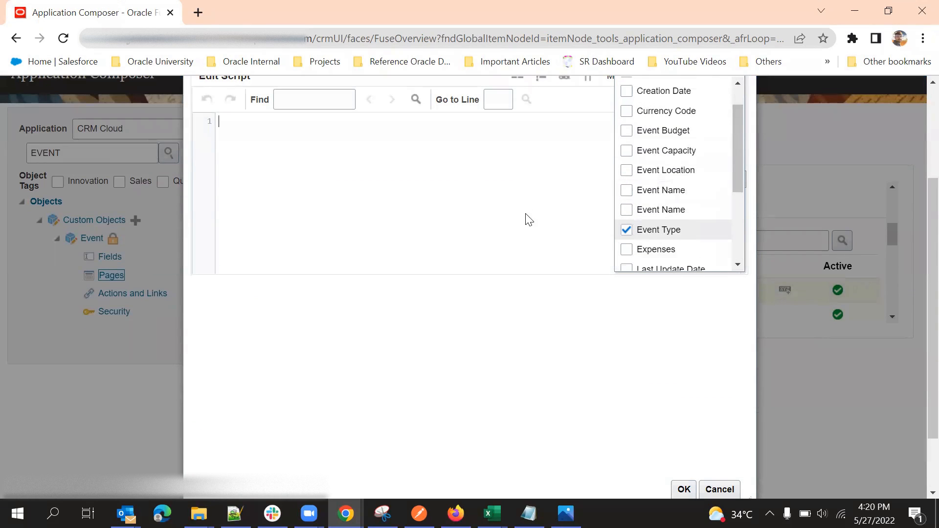
click(550, 345)
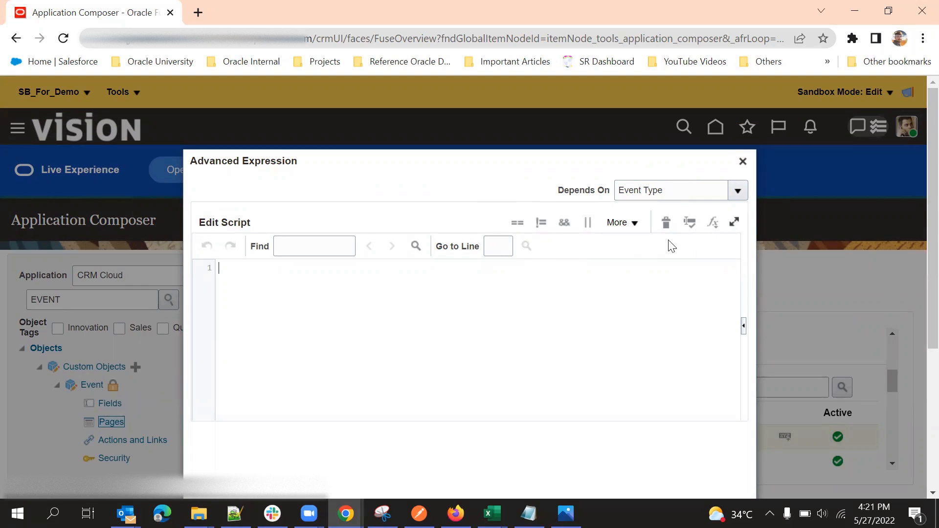
Step: Search the expression's Event fields by display label for Event and copy the Event Type attribute name, EventType_c
click(719, 226)
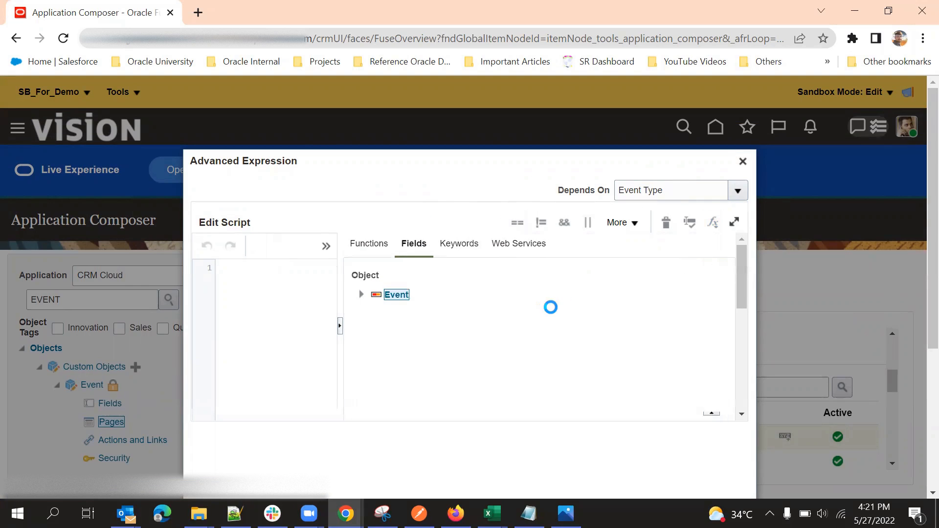
scroll(474, 308, down, 2)
scroll(533, 316, down, 1)
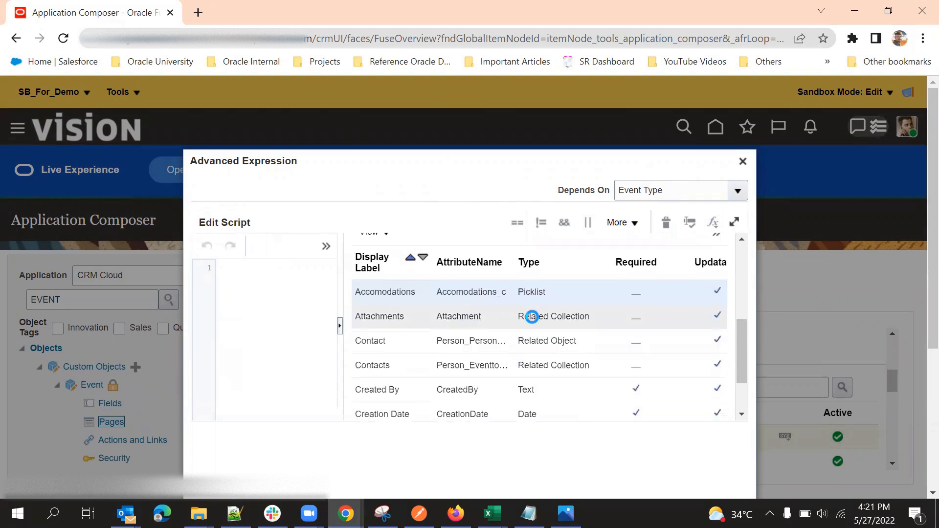
scroll(535, 321, up, 1)
click(716, 306)
click(611, 336)
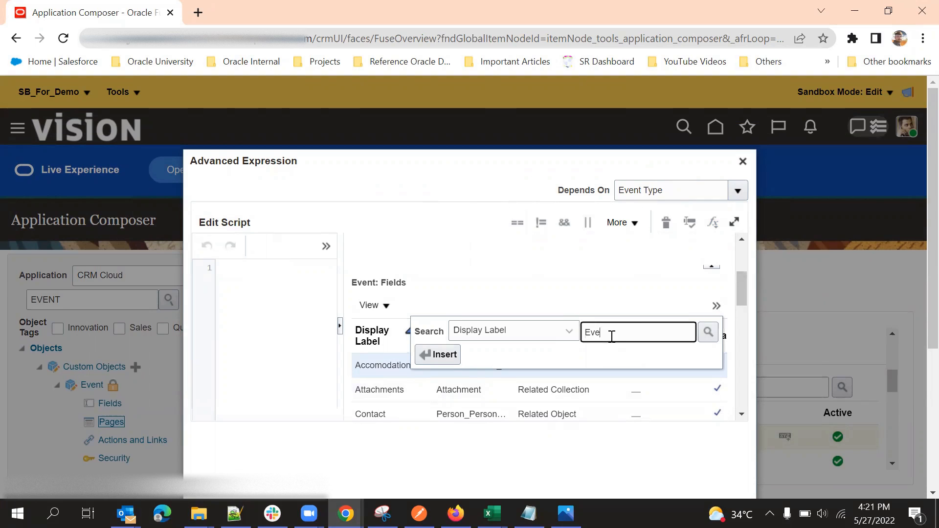
key(Return)
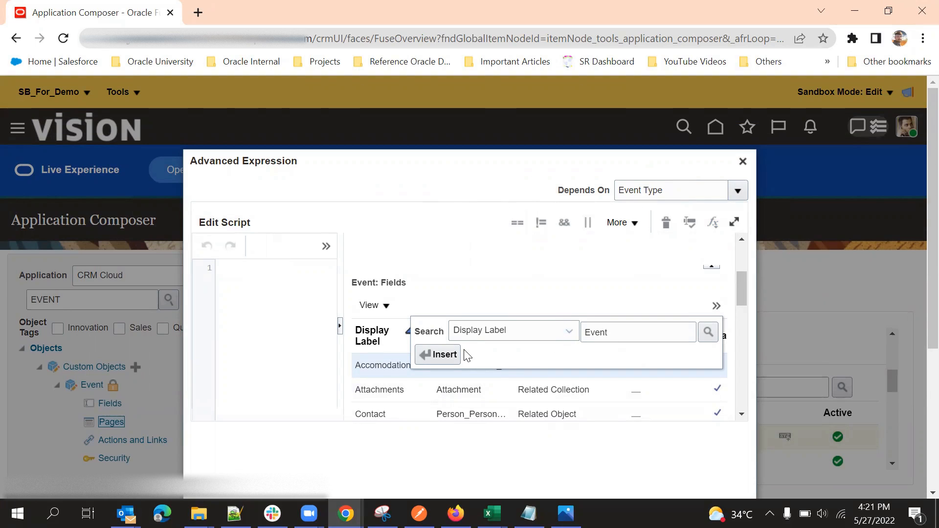
click(708, 331)
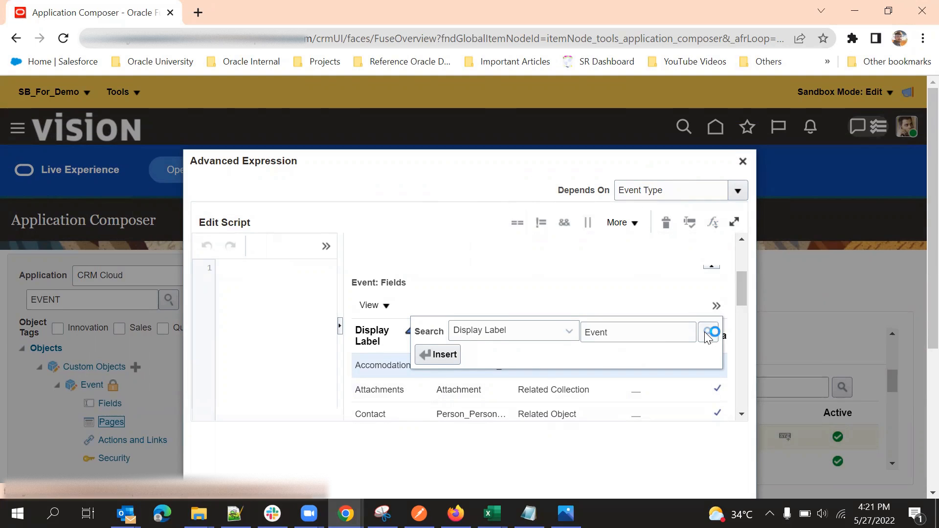
scroll(420, 368, down, 2)
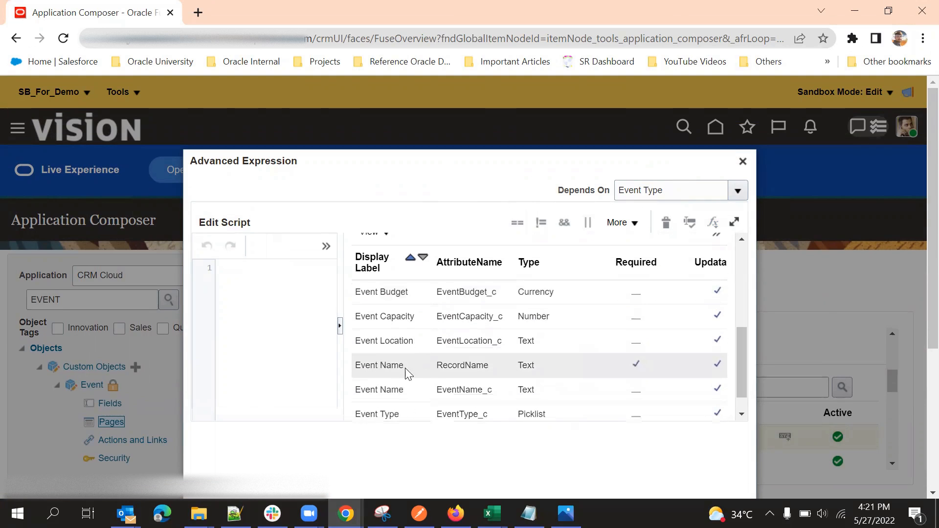
click(463, 411)
double_click(464, 410)
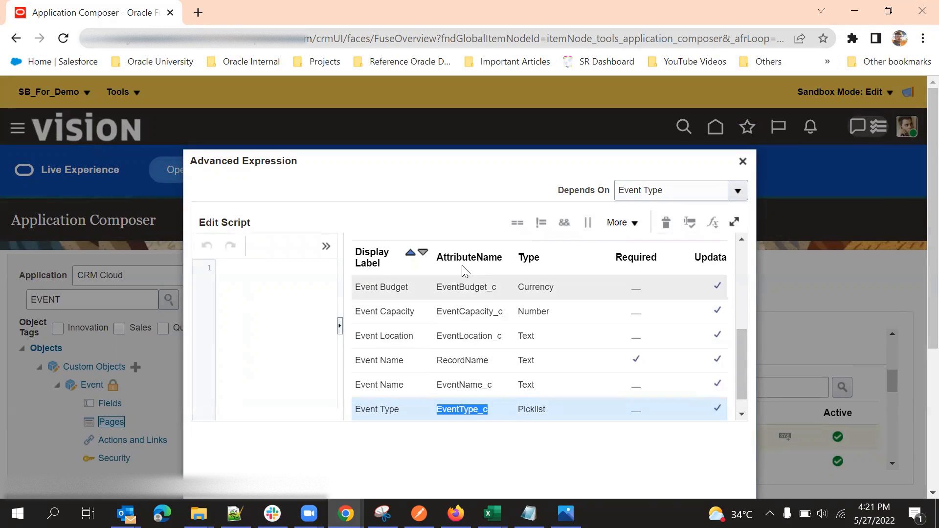
Step: Write an if/else script that returns true when EventType_c=='ORIENTATION' and false otherwise
click(340, 326)
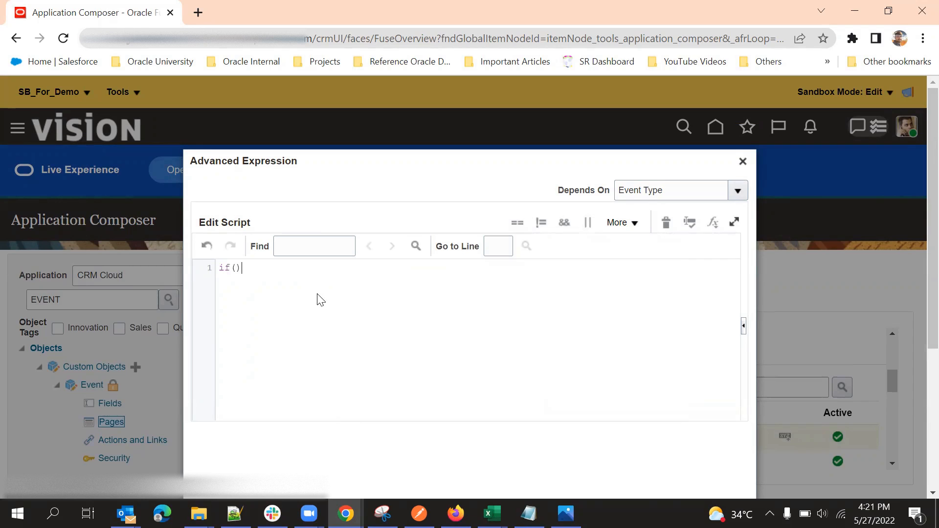
text(EventType_c)
text(=='')
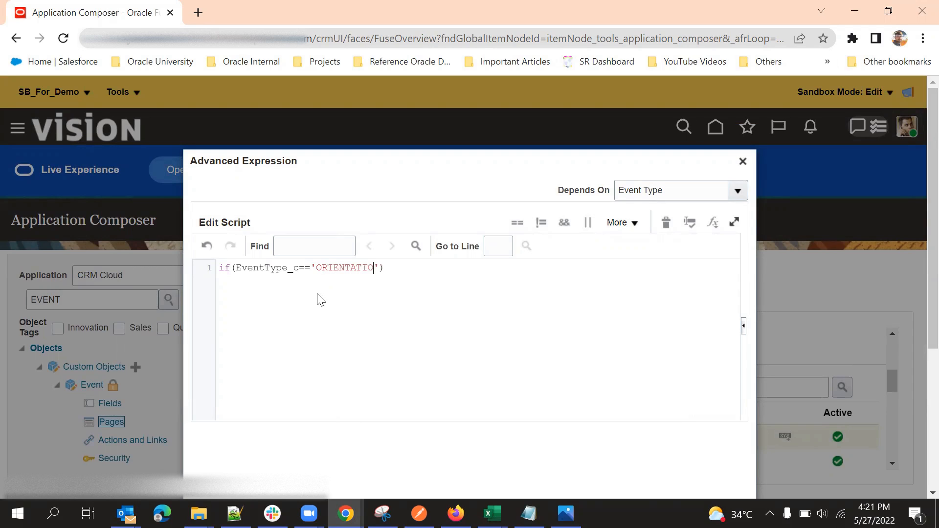
double_click(360, 270)
click(388, 305)
click(260, 312)
key(Return)
text(eturn false)
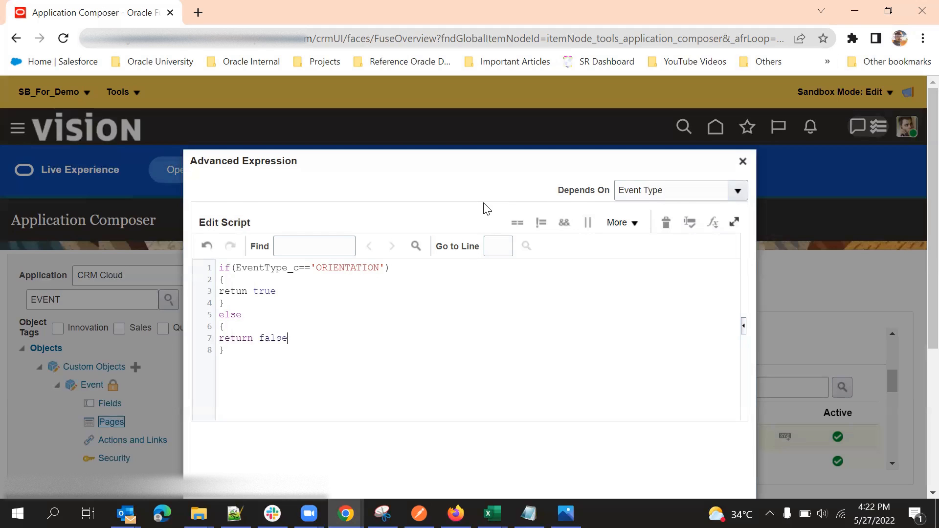
Step: Try to save the advanced expression
scroll(619, 408, down, 3)
scroll(618, 406, up, 1)
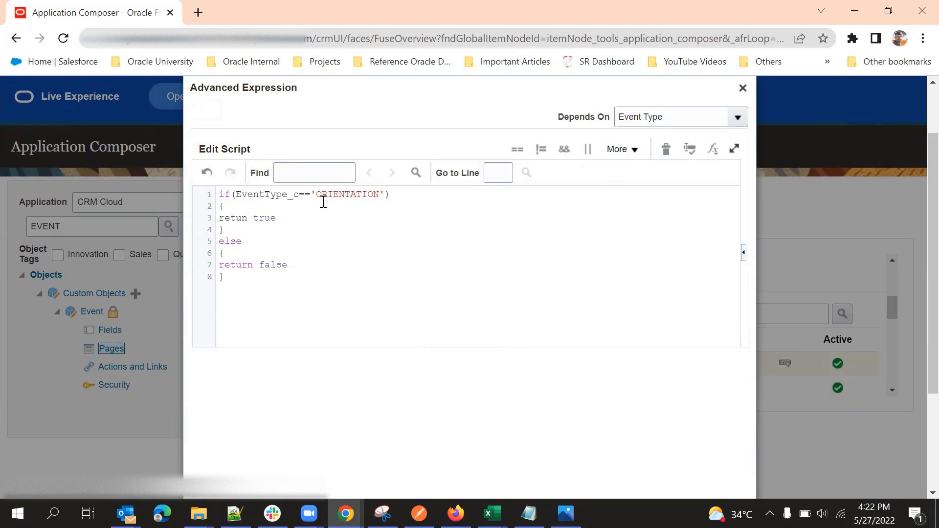
scroll(574, 417, down, 3)
click(683, 416)
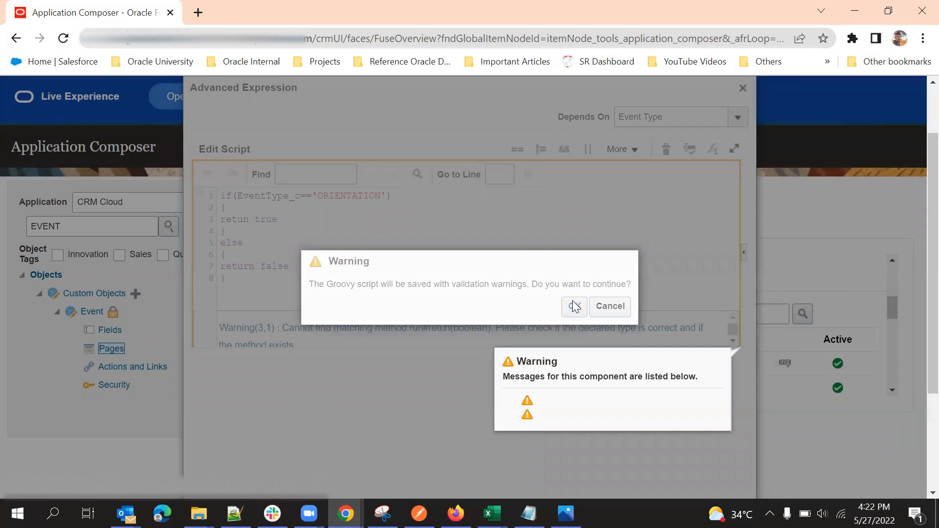
click(591, 306)
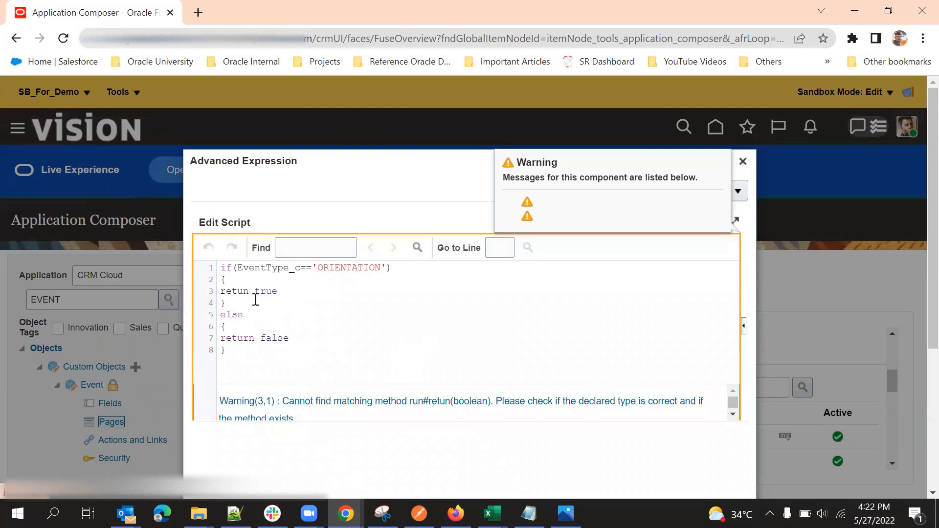
Step: Correct the misspelled return keyword in the script's true branch and save the Demo Creation Page expression
double_click(243, 337)
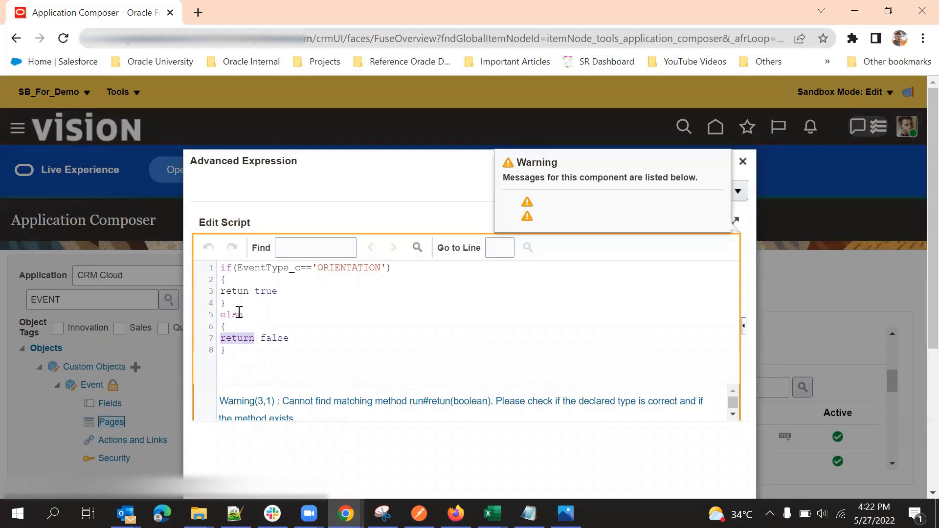
double_click(238, 291)
click(244, 292)
text(r)
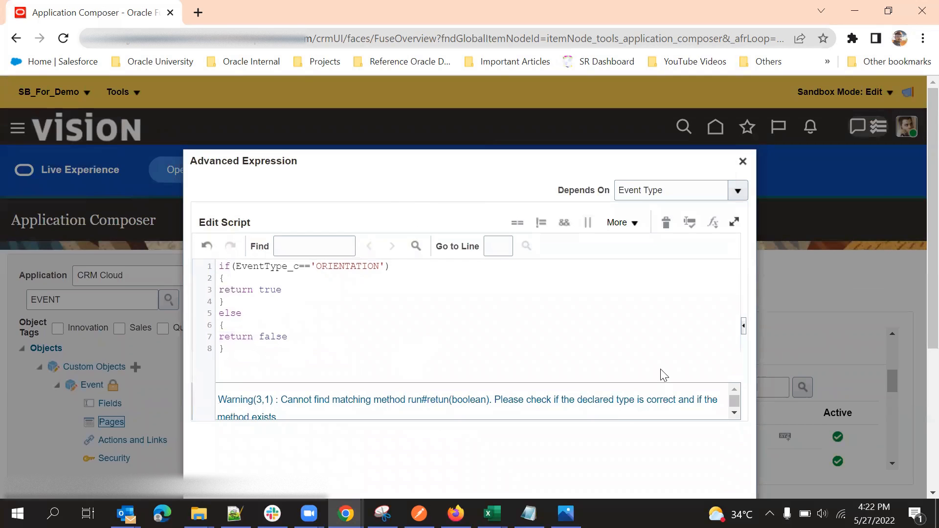
scroll(664, 375, down, 3)
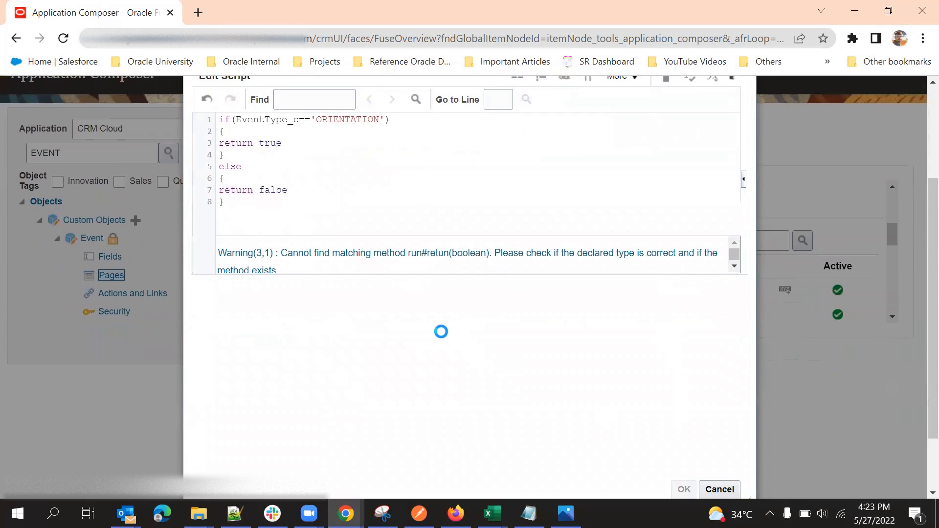
scroll(443, 325, up, 2)
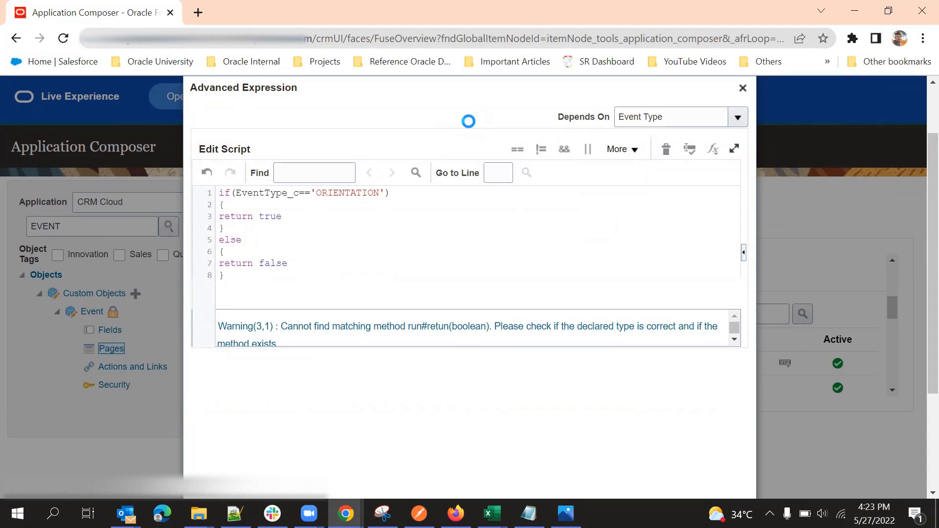
scroll(484, 194, down, 3)
scroll(480, 273, up, 3)
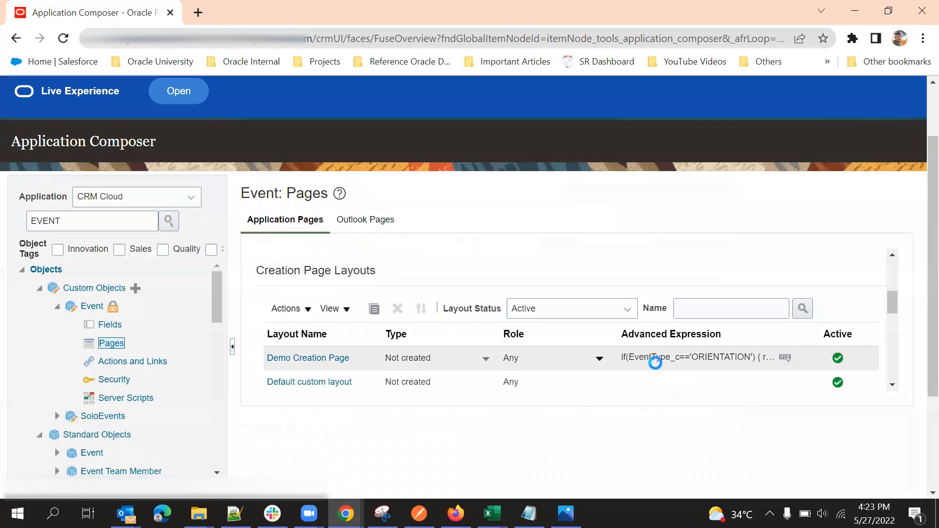
scroll(552, 332, down, 2)
scroll(472, 334, up, 2)
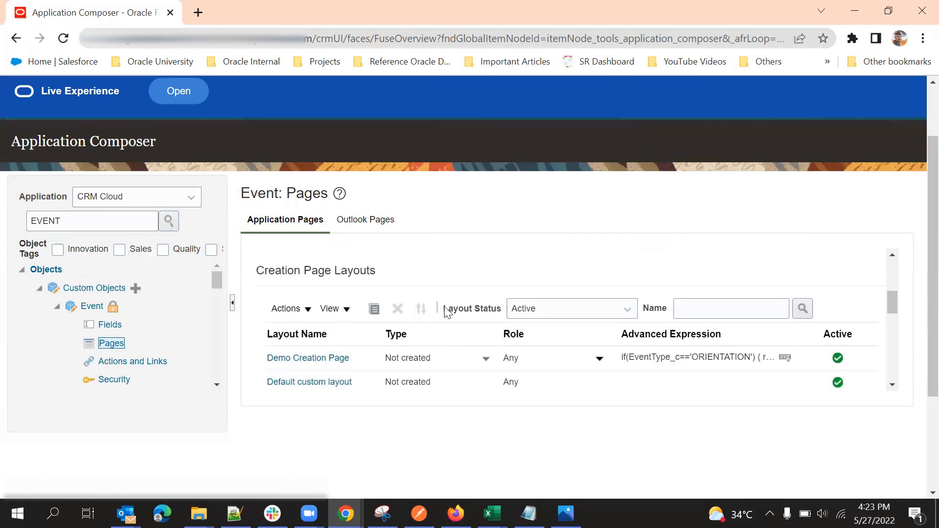
Step: Duplicate the Fundraiser Layout under Details Page Layouts as ORIENTAION details Pagelayout, saving it for editing
scroll(447, 310, down, 2)
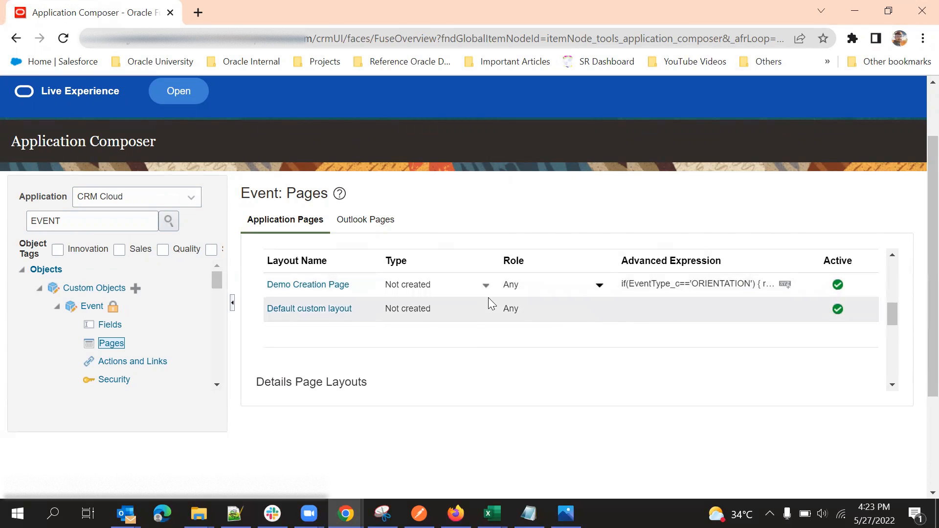
scroll(490, 304, down, 5)
scroll(491, 307, down, 1)
scroll(491, 306, up, 2)
scroll(493, 301, down, 6)
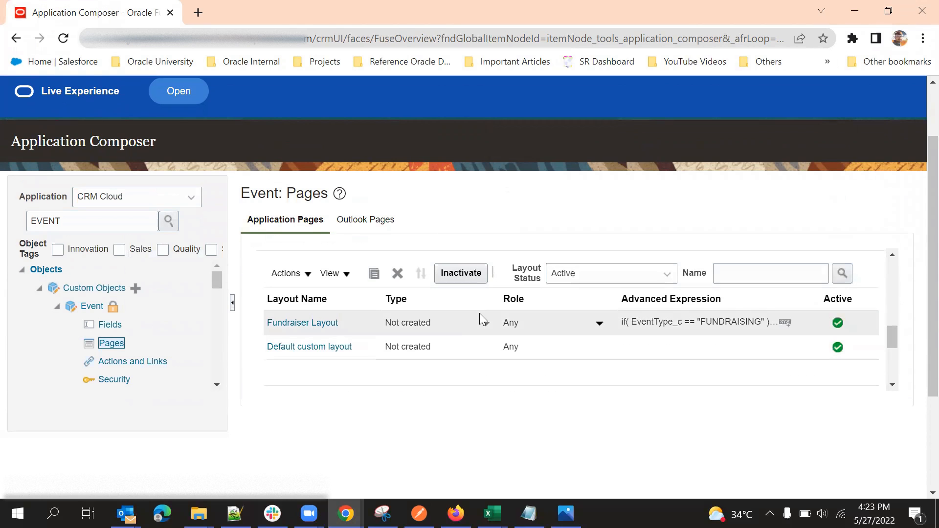
scroll(462, 323, down, 1)
scroll(462, 326, up, 1)
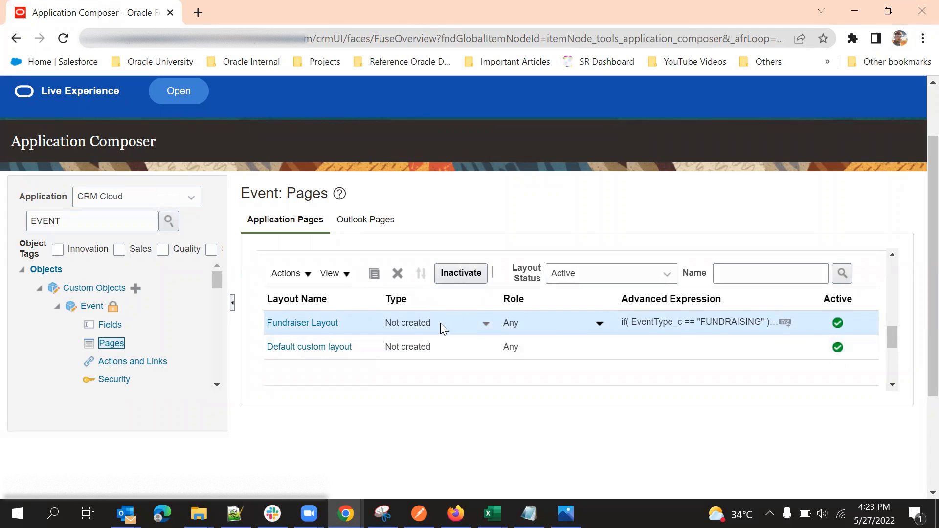
scroll(421, 327, up, 1)
scroll(611, 293, down, 1)
click(374, 273)
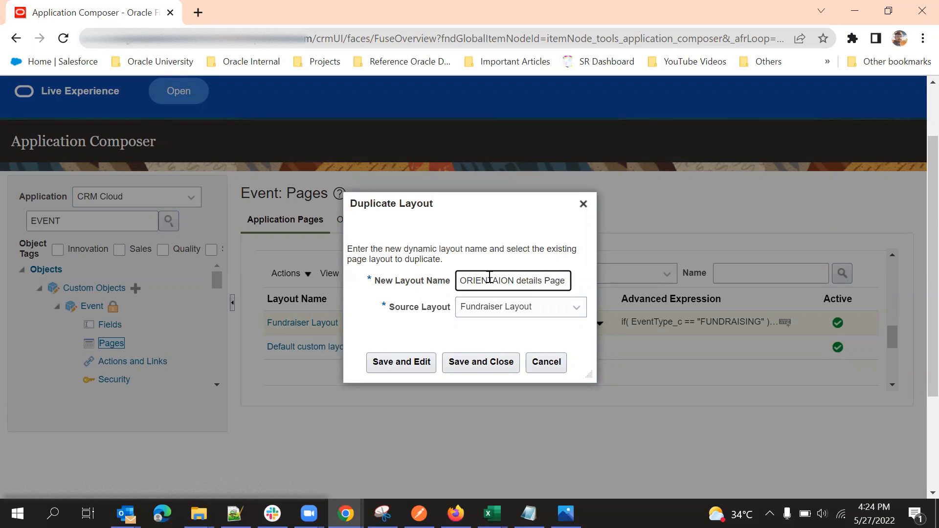
text(layout)
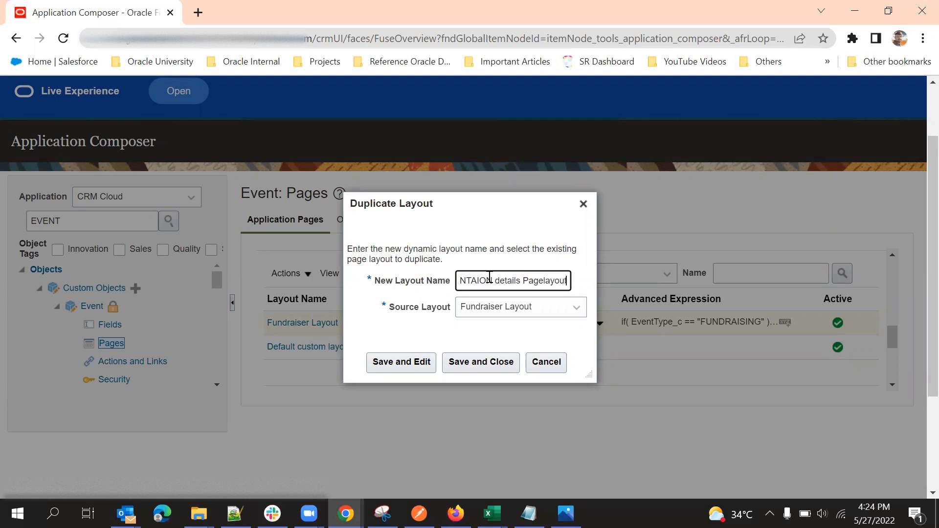
click(414, 364)
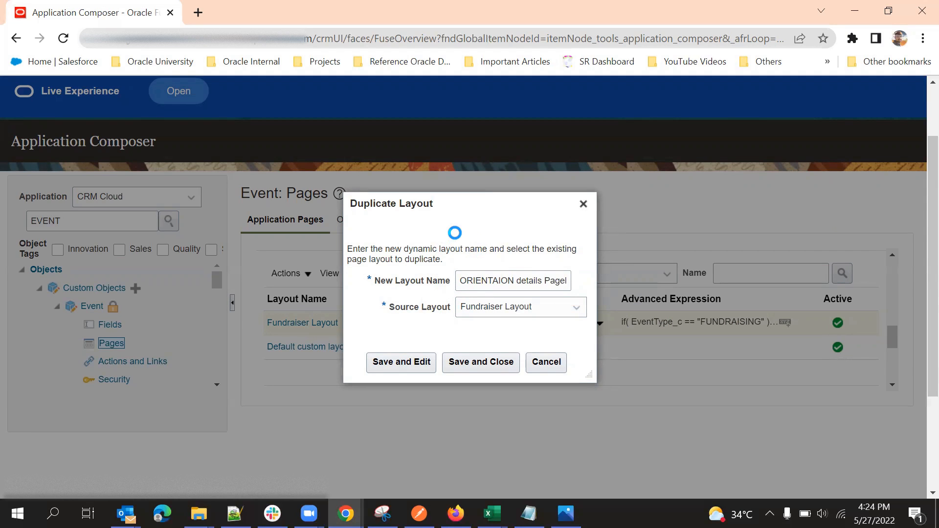
Step: Review the subtabs region of the ORIENTAION details Pagelayout, including the Summary and Details field groups
scroll(455, 233, down, 2)
scroll(455, 236, up, 3)
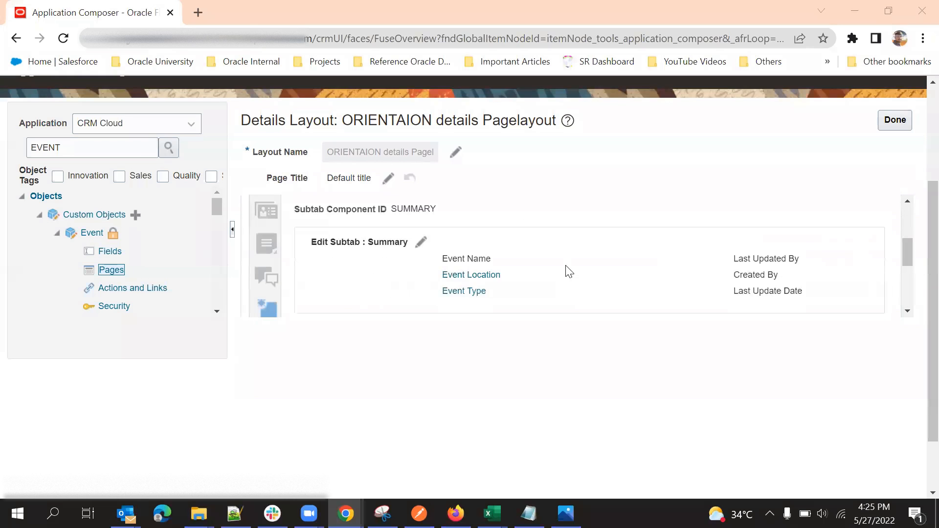
scroll(585, 279, down, 3)
scroll(584, 280, up, 2)
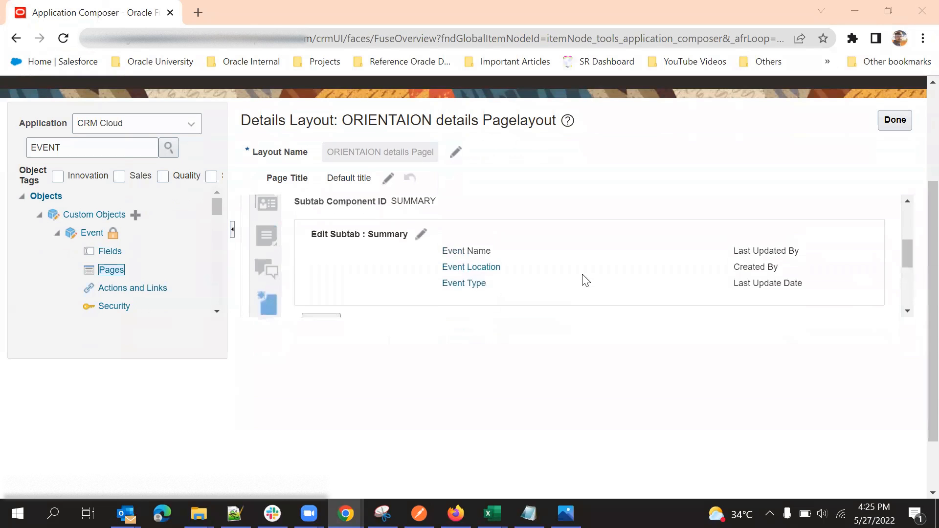
scroll(593, 281, up, 2)
scroll(591, 281, down, 5)
scroll(582, 284, up, 4)
scroll(571, 277, down, 2)
scroll(581, 269, up, 5)
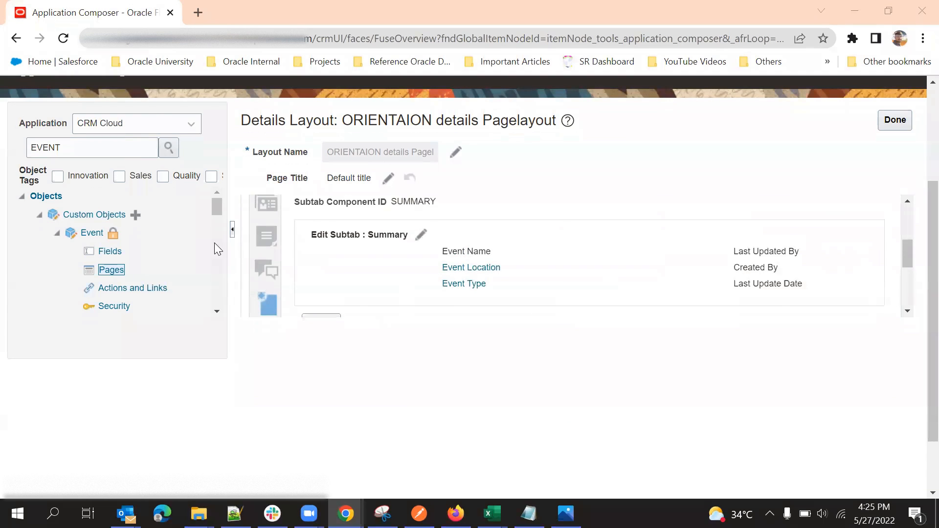
scroll(304, 269, down, 3)
scroll(293, 271, up, 4)
scroll(274, 281, down, 4)
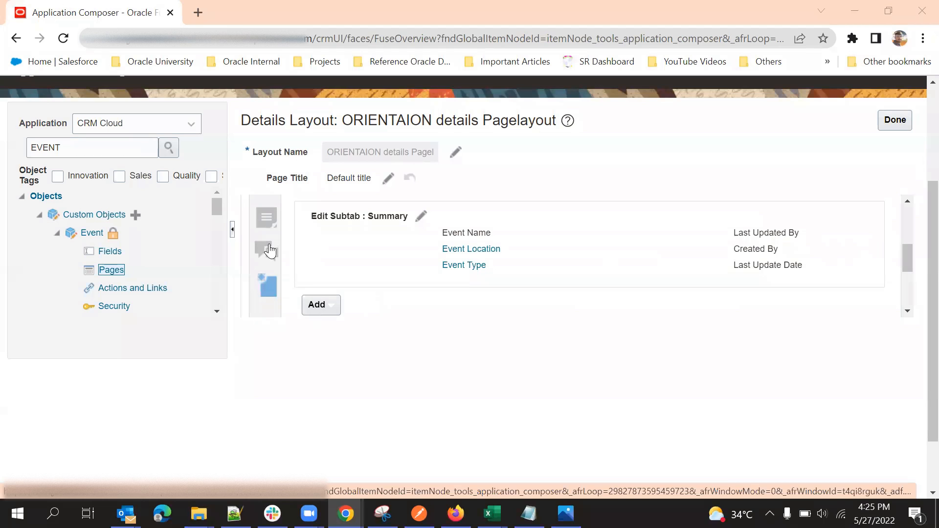
scroll(270, 250, up, 3)
scroll(270, 254, down, 5)
scroll(269, 258, up, 2)
scroll(269, 254, down, 2)
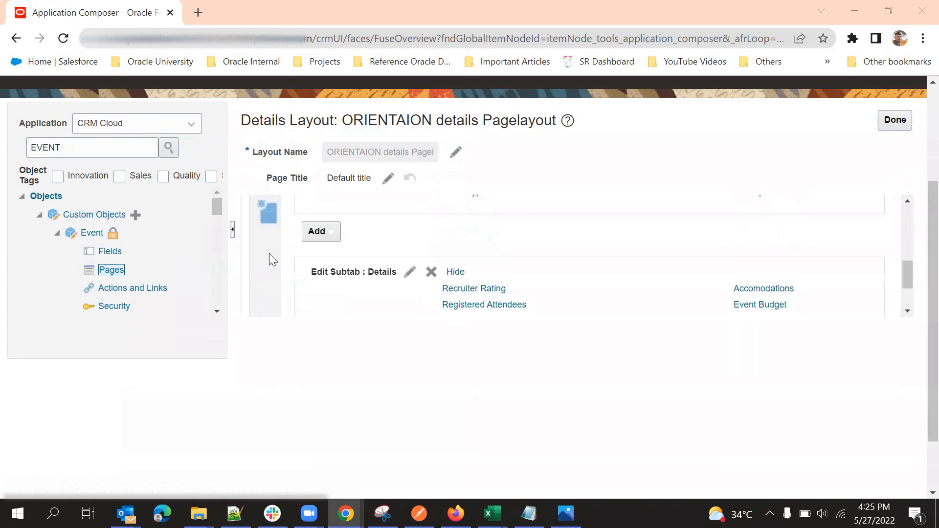
Step: Add a Change History subtab of the Common component kind to the details layout and save it
scroll(272, 262, up, 2)
click(272, 254)
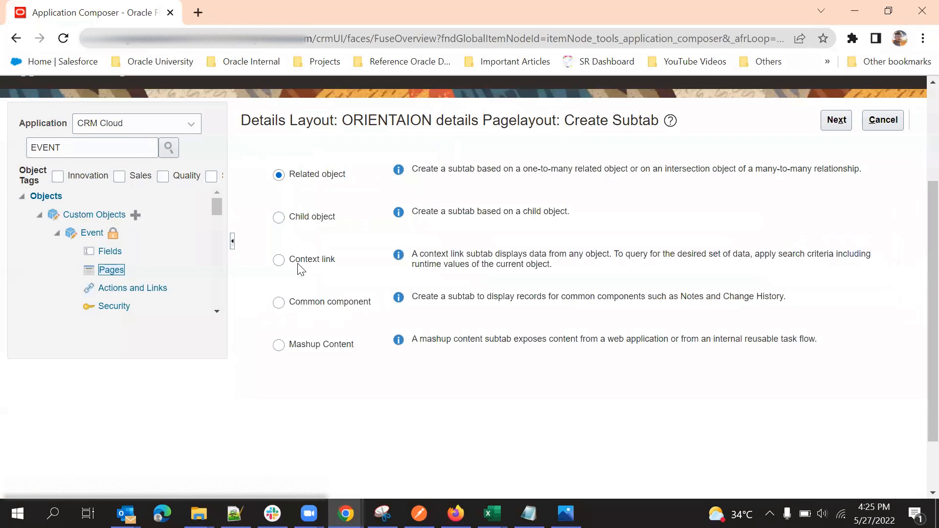
click(280, 304)
click(836, 119)
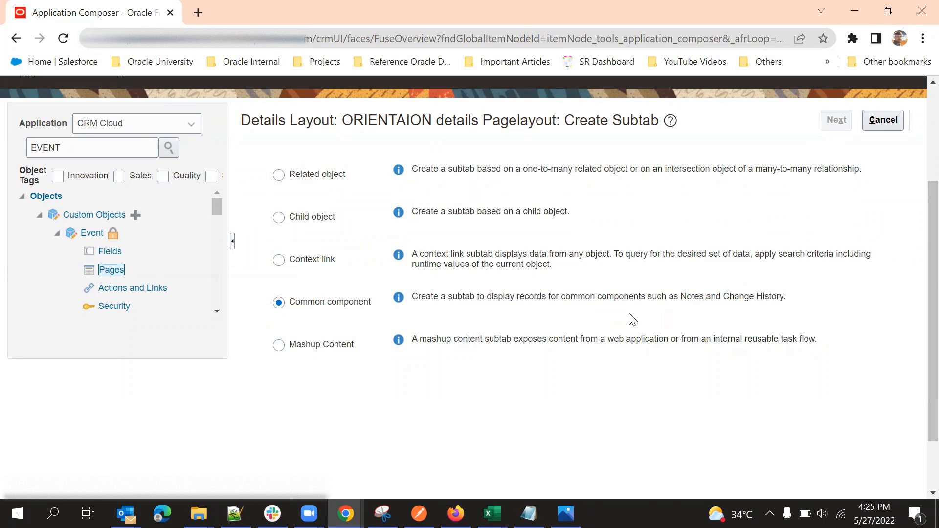
click(260, 222)
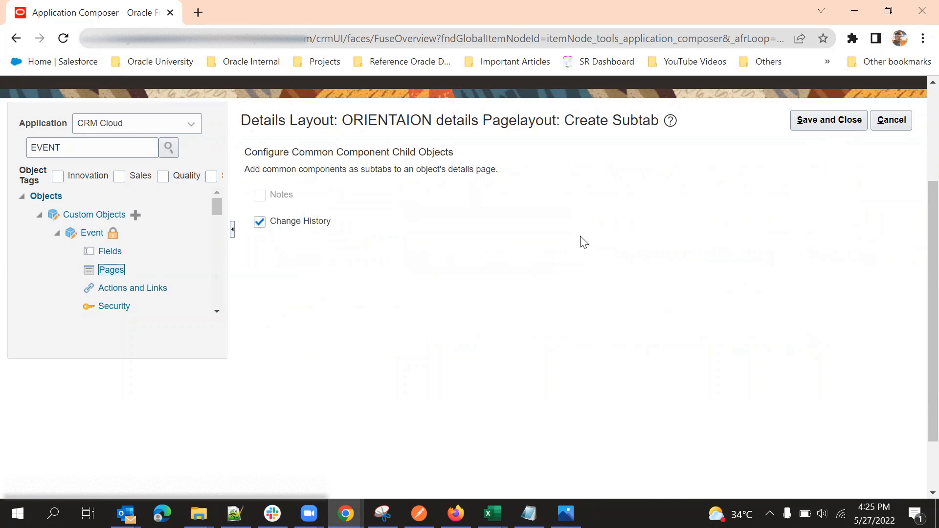
click(821, 132)
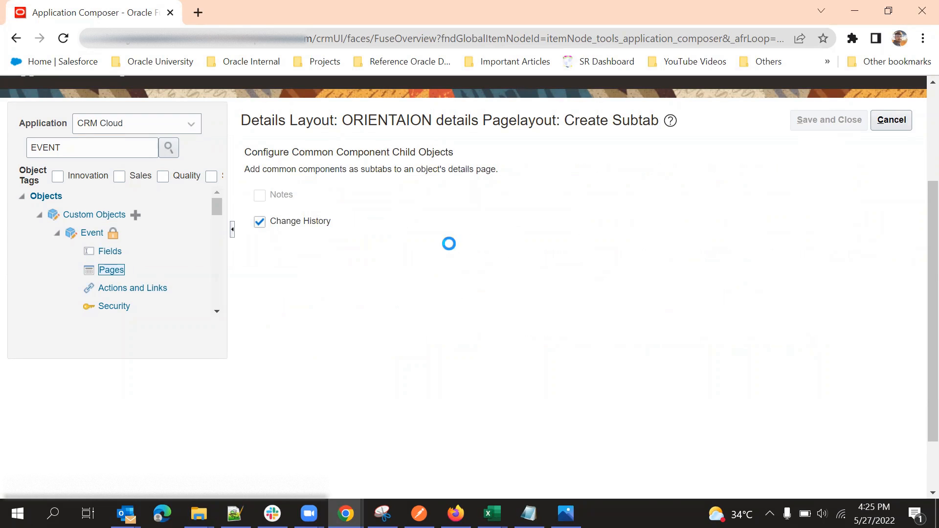
Step: Review the added Change History subtab and switch the subtabs region to the Summary subtab
scroll(446, 243, down, 1)
scroll(470, 233, up, 2)
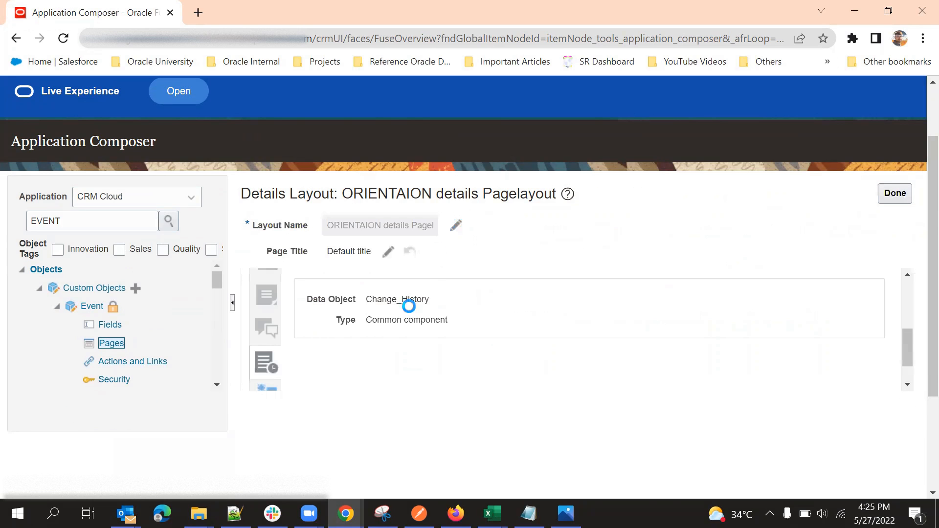
scroll(406, 330, up, 1)
scroll(408, 326, down, 2)
scroll(404, 328, up, 2)
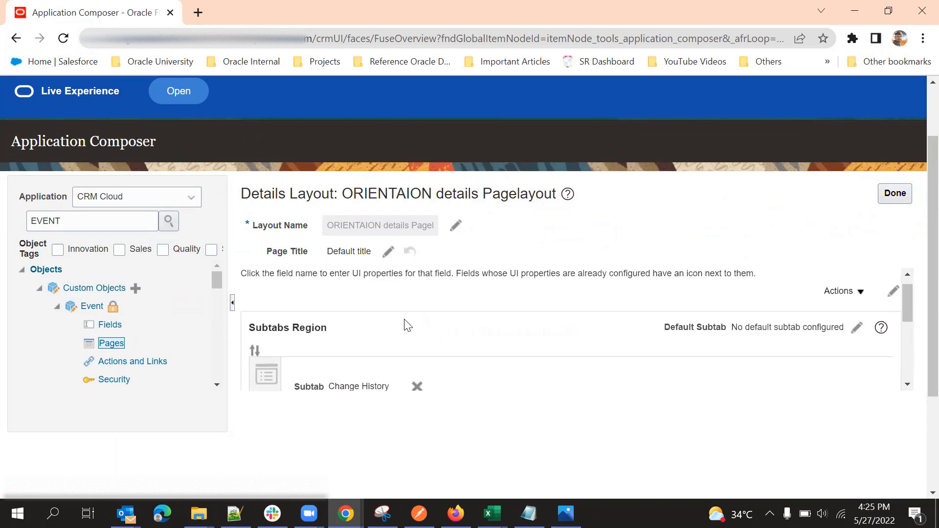
scroll(465, 325, down, 1)
scroll(418, 329, down, 1)
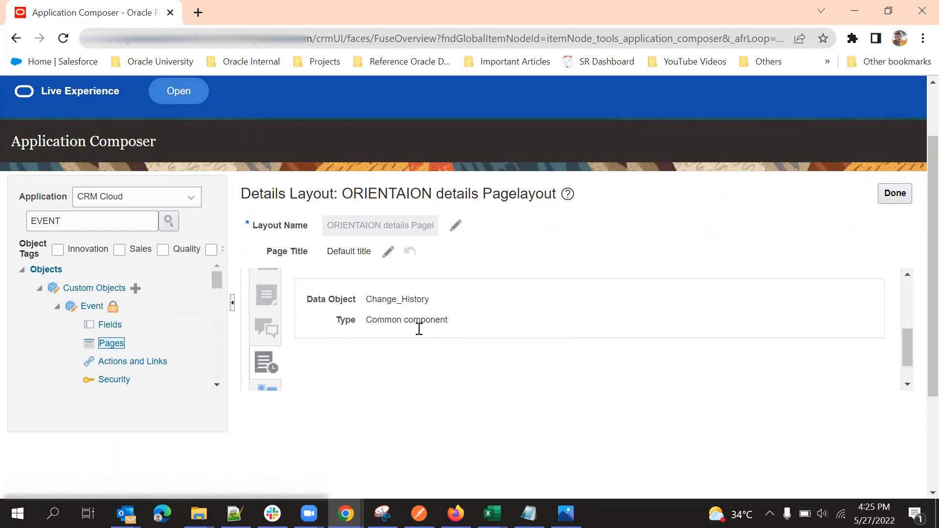
scroll(298, 325, up, 1)
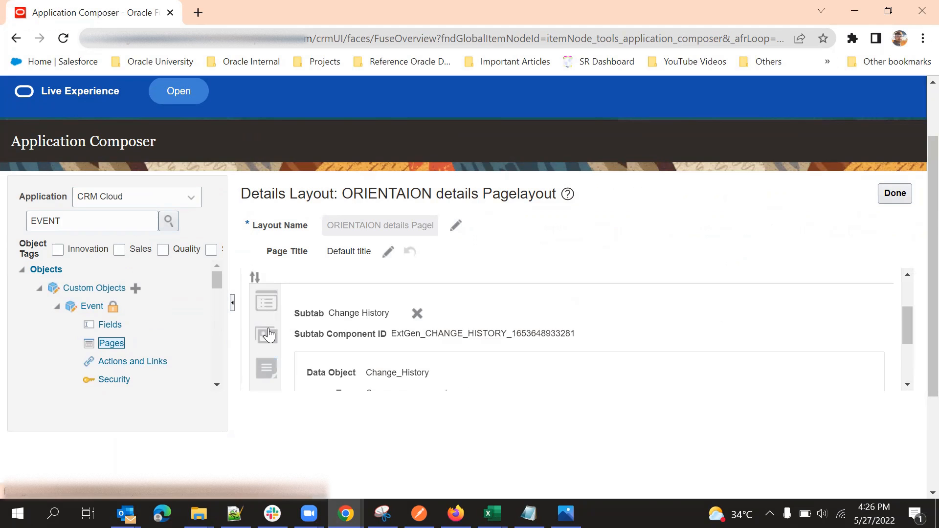
click(267, 293)
scroll(497, 325, down, 3)
click(421, 295)
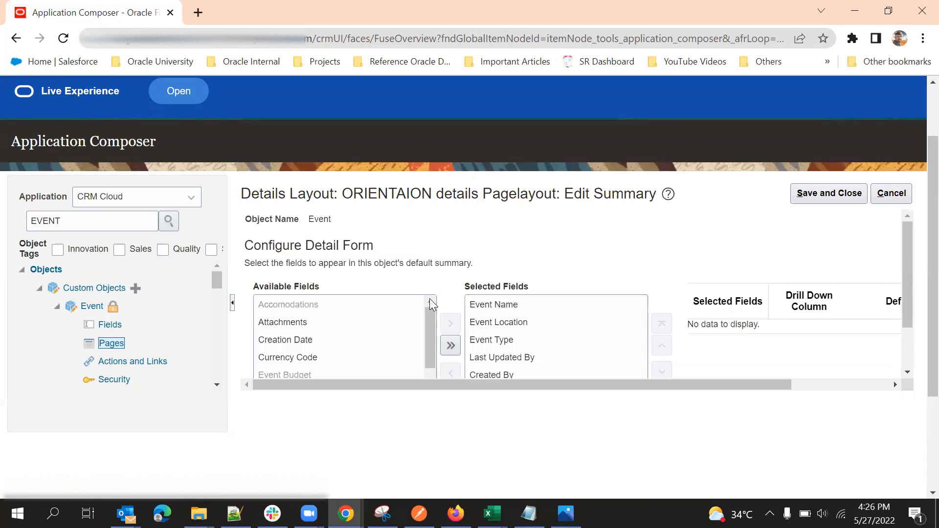
click(863, 193)
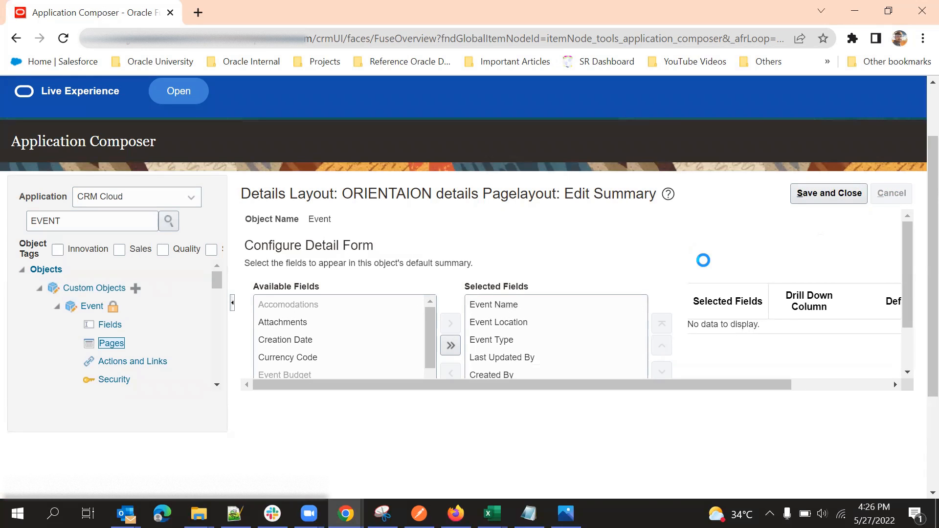
Step: Examine the fields placed in the Details section beneath the Summary subtab
scroll(560, 315, down, 6)
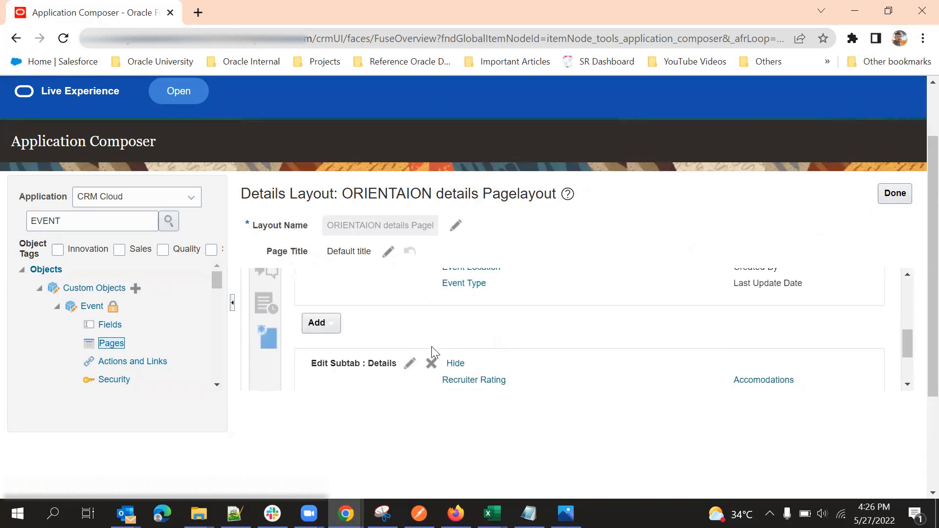
scroll(440, 337, down, 2)
scroll(421, 335, up, 2)
scroll(493, 333, down, 2)
scroll(531, 336, down, 1)
scroll(409, 341, up, 1)
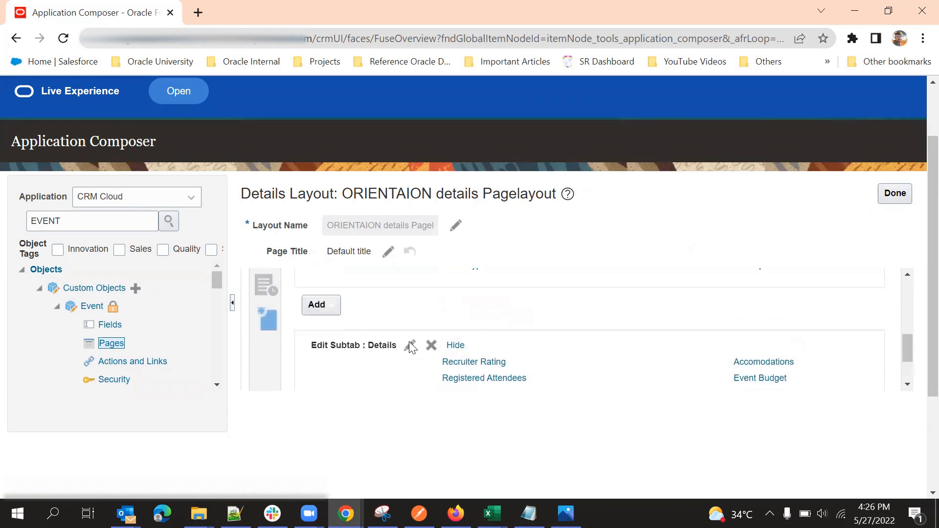
scroll(396, 351, up, 2)
scroll(419, 342, up, 2)
scroll(419, 341, down, 2)
scroll(419, 352, down, 2)
scroll(416, 366, down, 3)
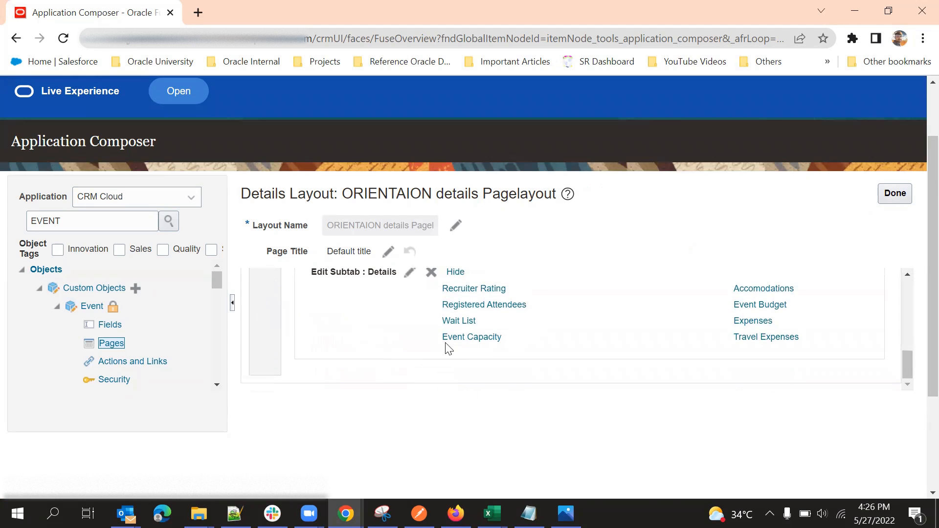
scroll(449, 340, up, 3)
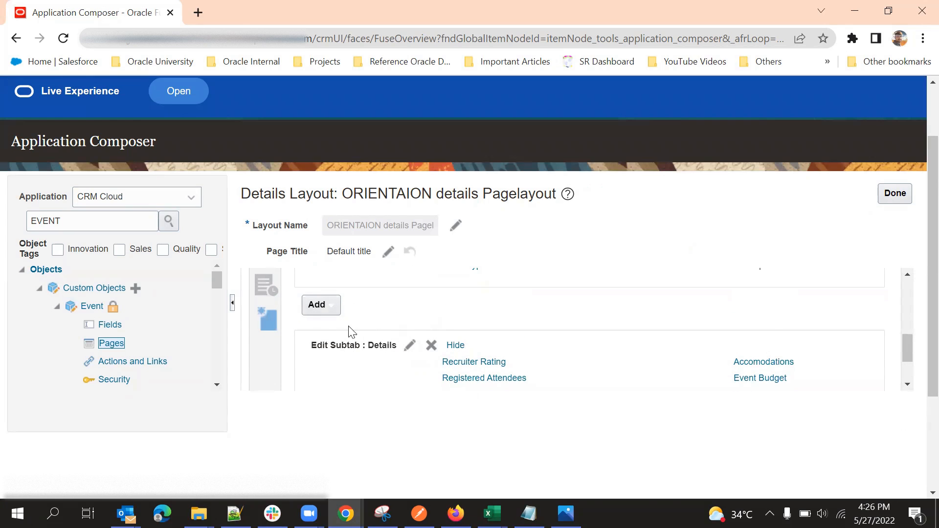
Step: Create a field group labelled Event Details positioned below Details and advance to adding its fields
click(330, 305)
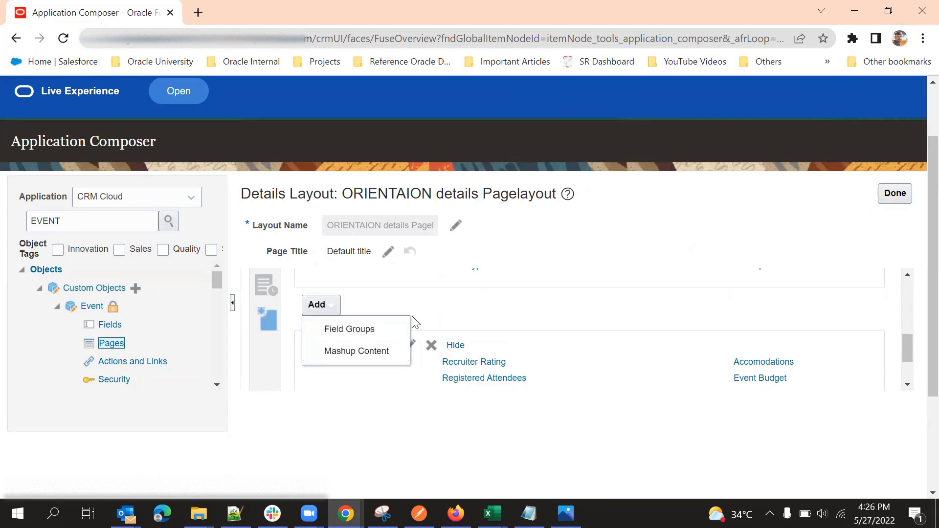
click(374, 330)
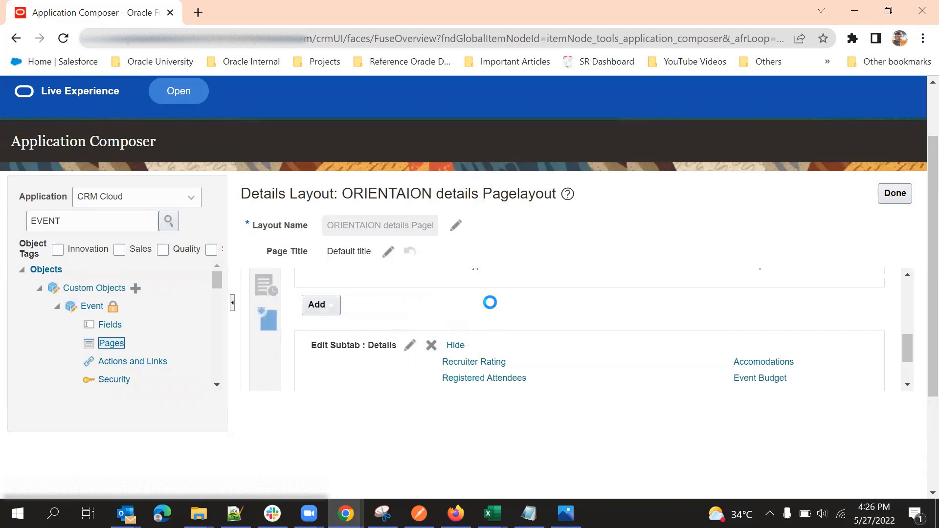
click(370, 222)
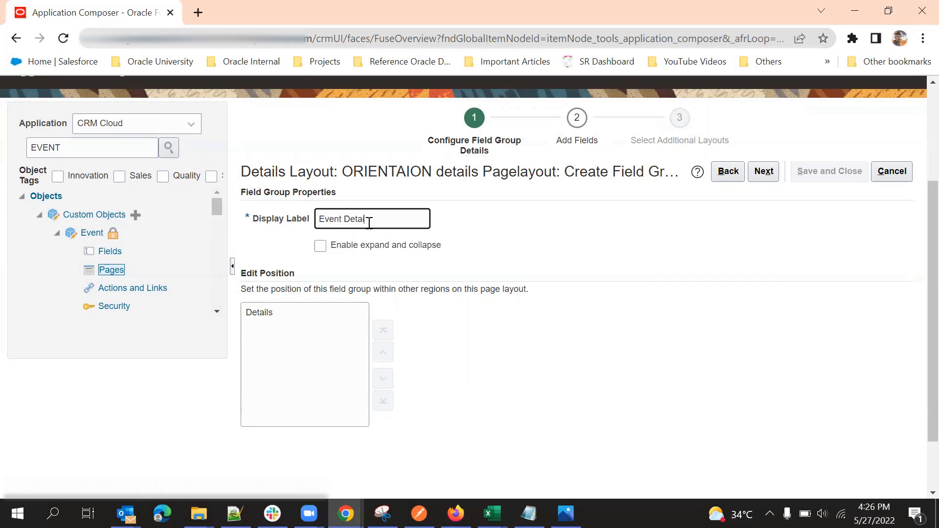
click(342, 312)
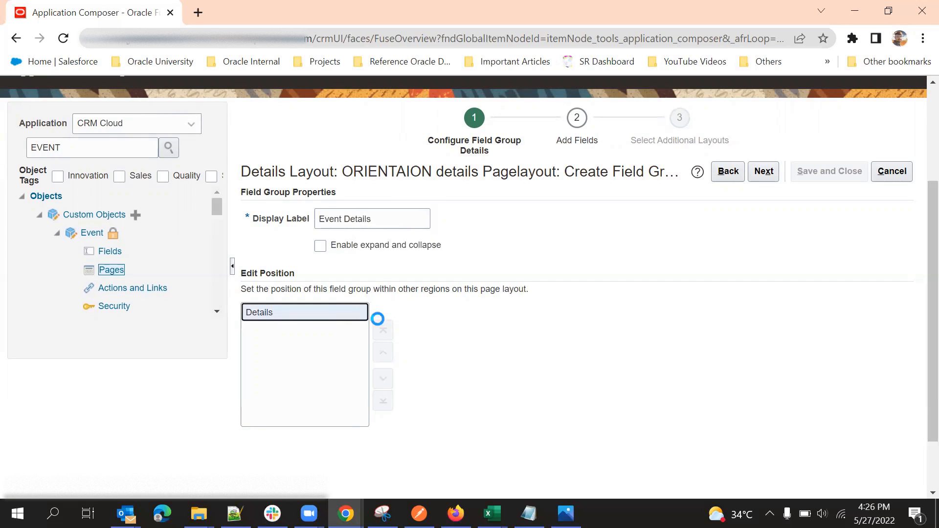
scroll(337, 352, up, 3)
scroll(381, 352, down, 2)
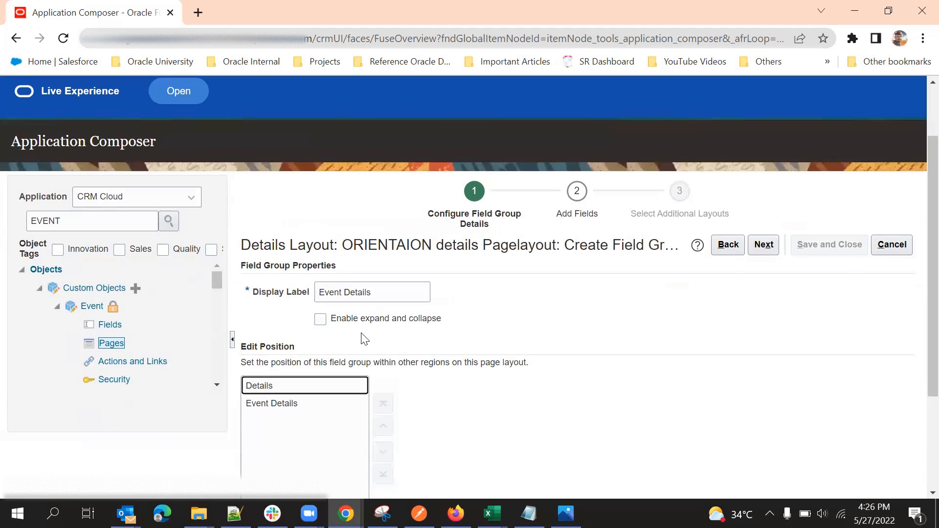
click(324, 404)
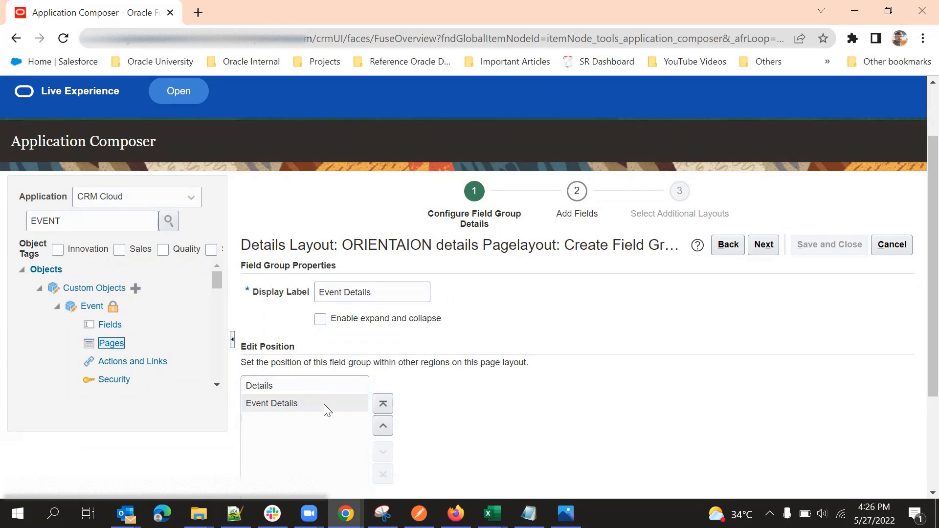
click(759, 249)
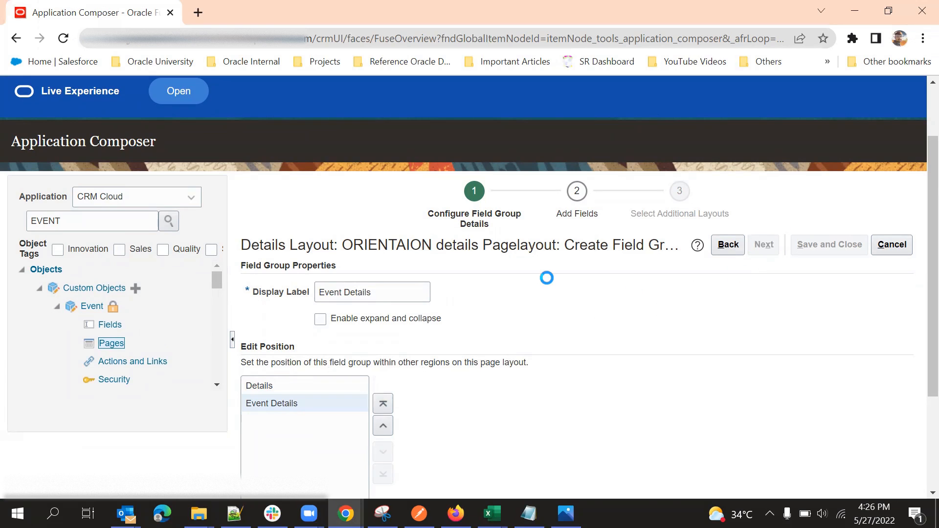
click(756, 243)
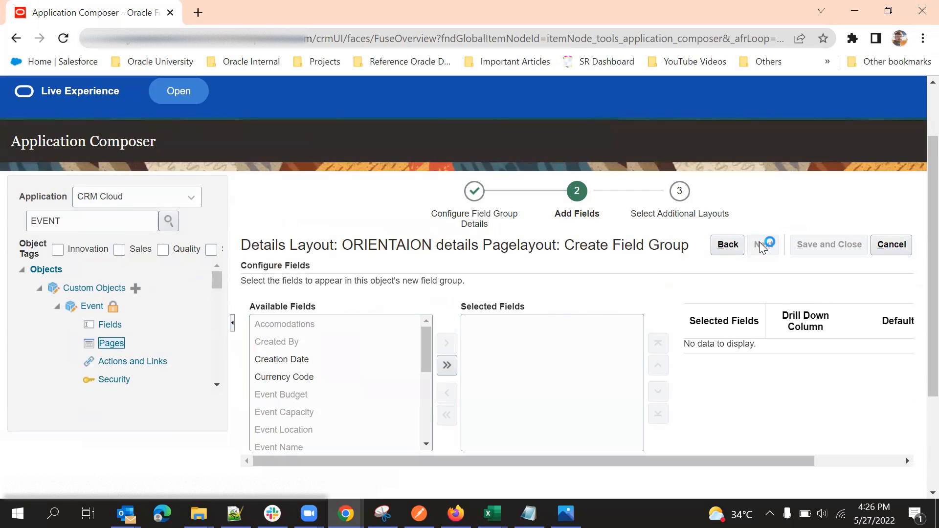
click(754, 245)
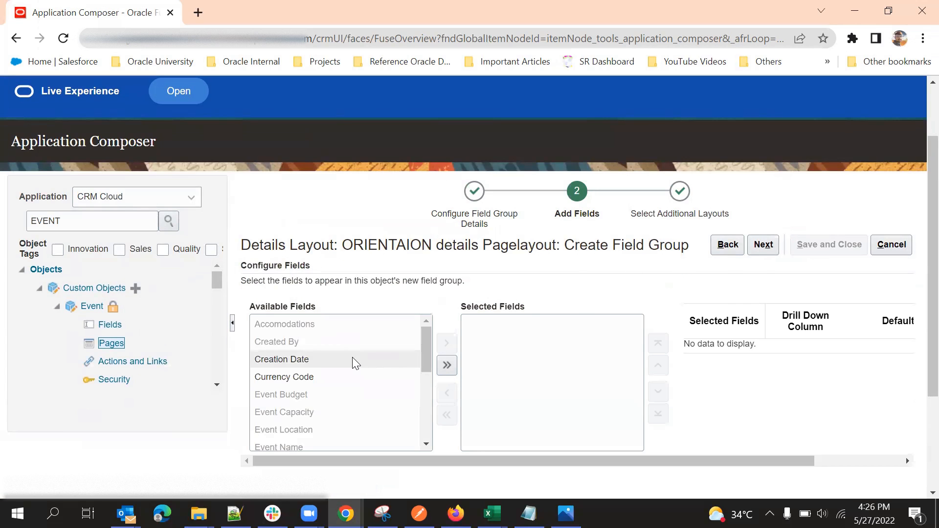
Step: Examine which available fields can still be added to the new field group
scroll(352, 362, down, 4)
scroll(353, 363, up, 2)
scroll(355, 391, down, 2)
scroll(329, 410, up, 2)
scroll(330, 421, down, 2)
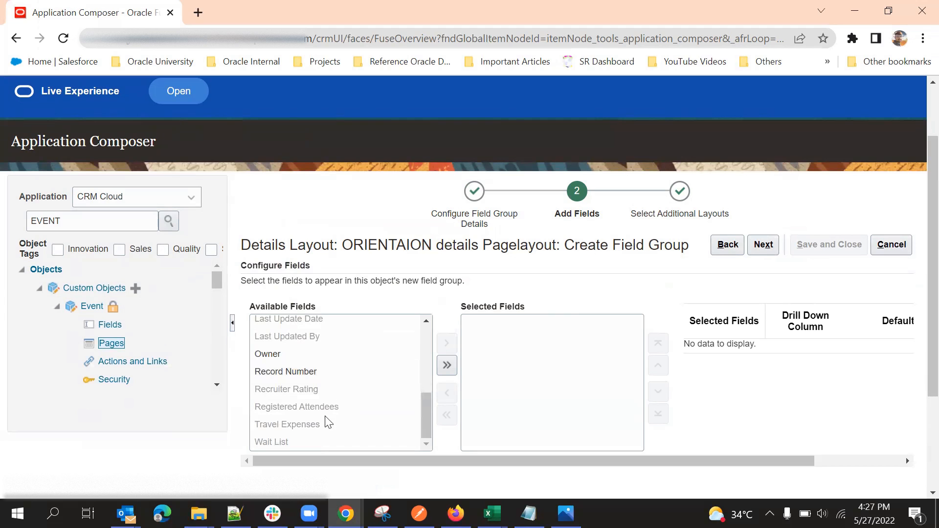
scroll(311, 423, up, 8)
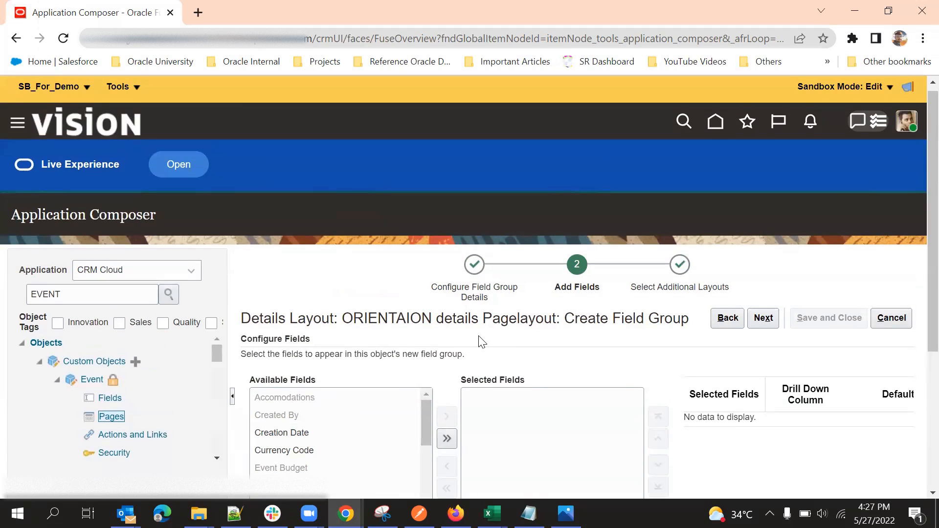
scroll(398, 286, down, 2)
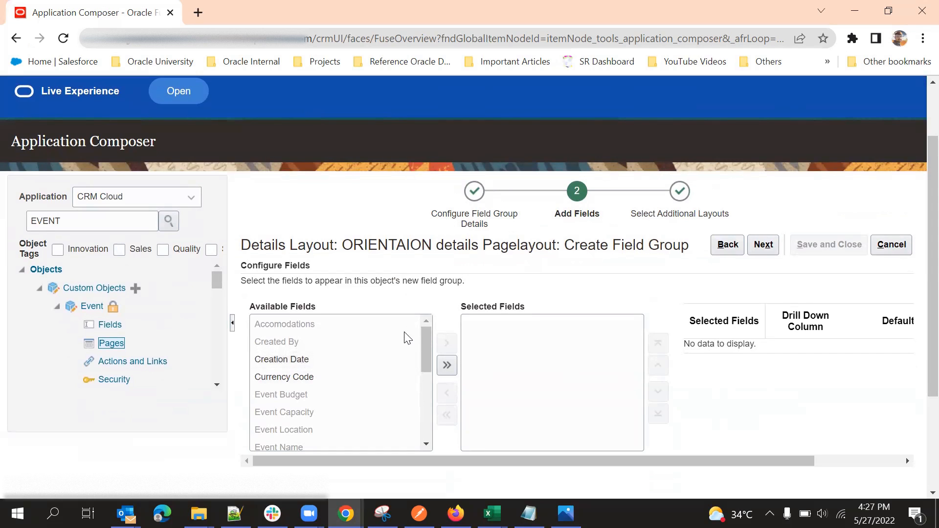
scroll(356, 422, down, 4)
scroll(356, 415, up, 4)
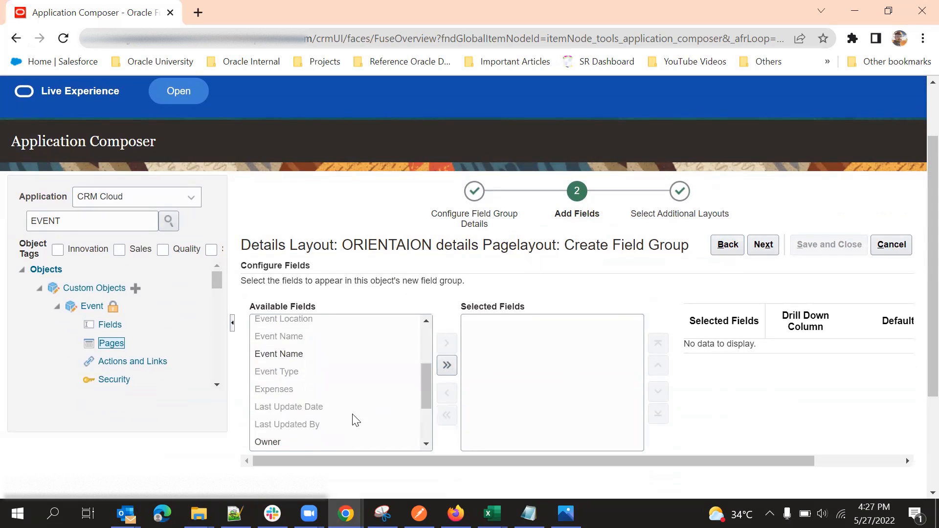
Step: Add Creation Date, Currency Code, Event Name, Owner and Record Number to the field group's selected fields
double_click(340, 360)
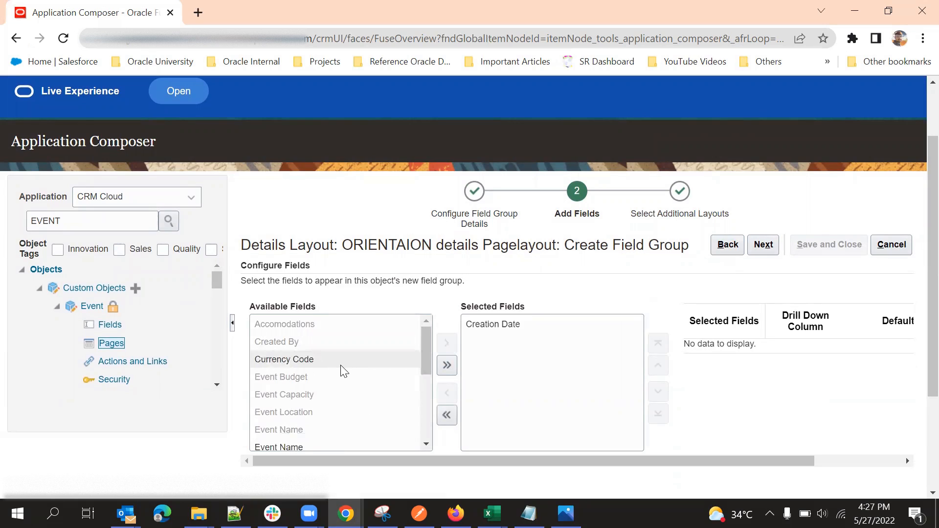
double_click(341, 365)
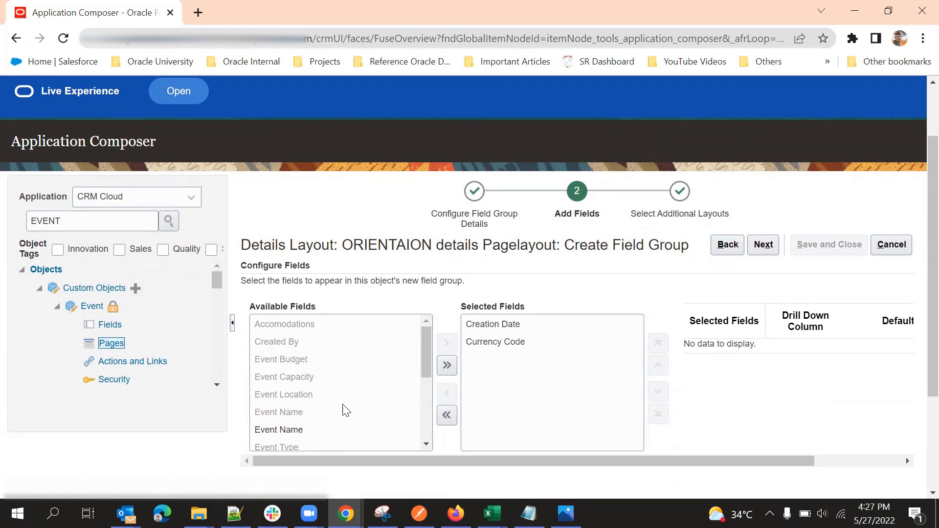
scroll(338, 392, down, 3)
double_click(329, 360)
double_click(330, 425)
double_click(331, 426)
scroll(342, 416, down, 2)
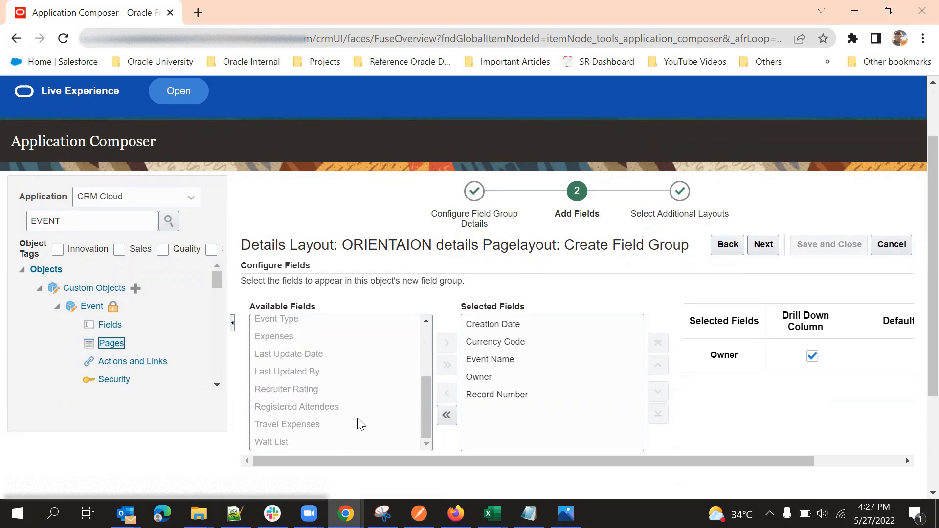
Step: Return to the new field group's properties, relabel it Record Information and enable expand and collapse
scroll(360, 425, up, 3)
click(760, 245)
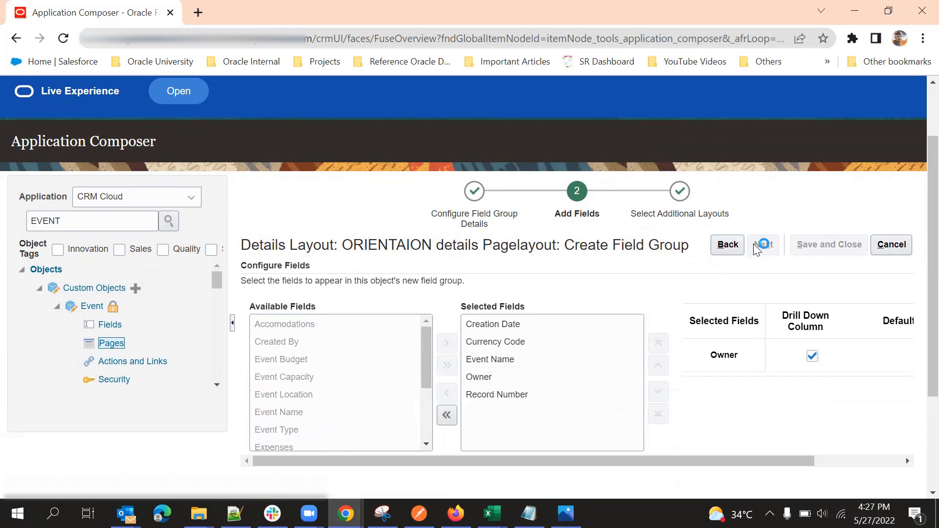
click(754, 245)
click(723, 244)
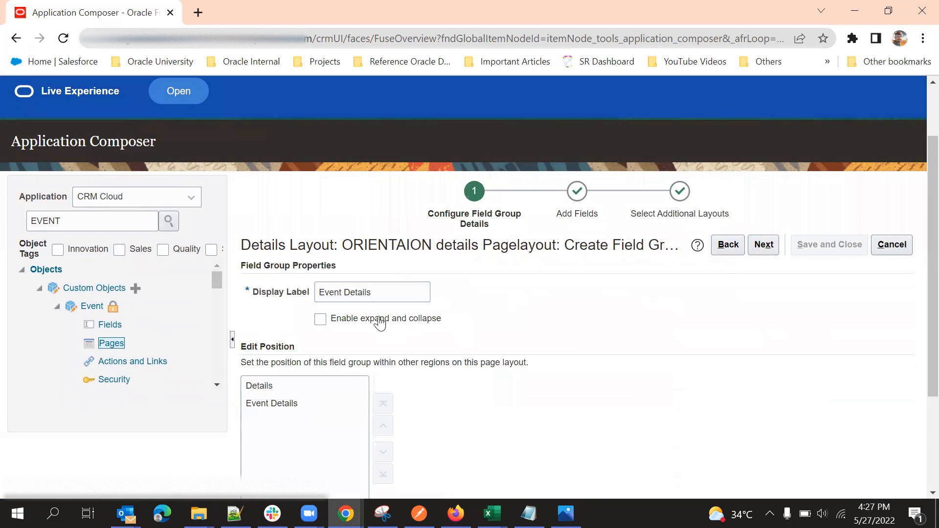
click(340, 292)
drag(384, 293, 315, 295)
key(BackSpace)
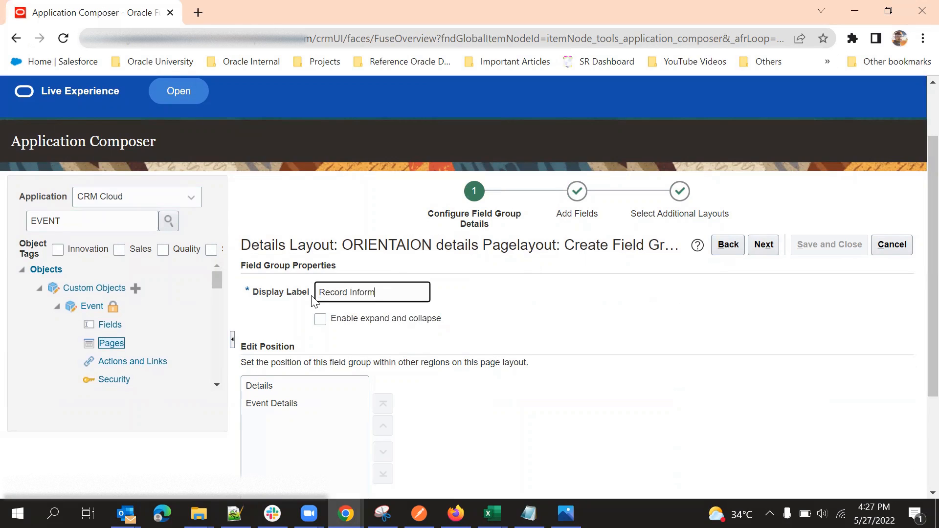
text(Record Information)
click(550, 299)
click(320, 320)
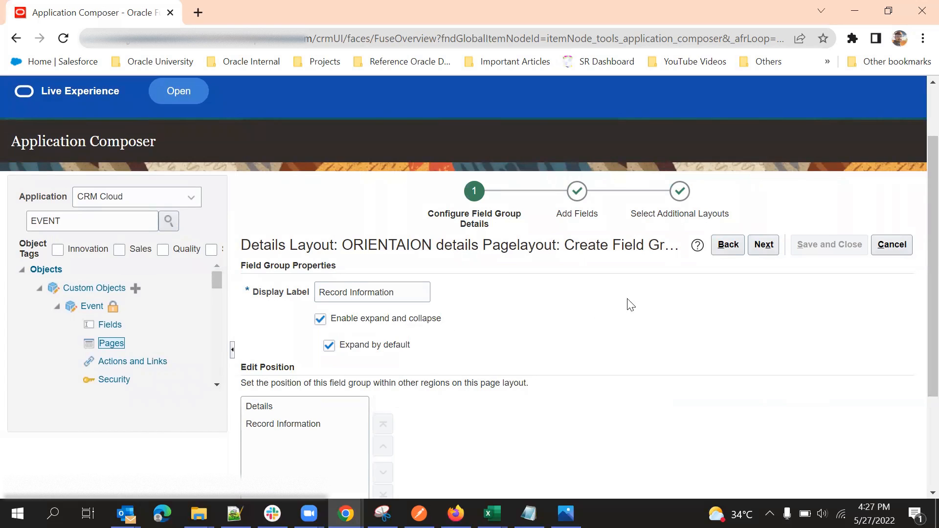
Step: Save the Record Information field group without additional layouts and finish editing the ORIENTAION details page layout
click(763, 245)
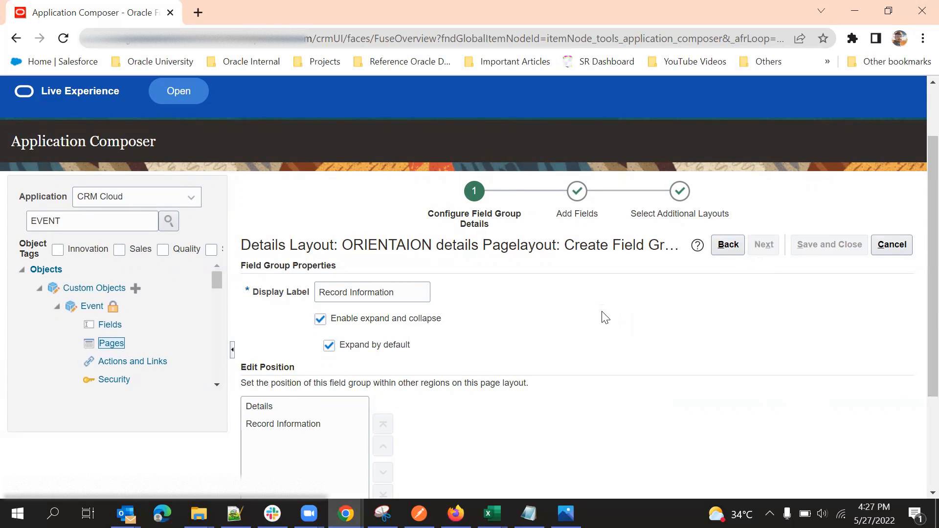
click(764, 245)
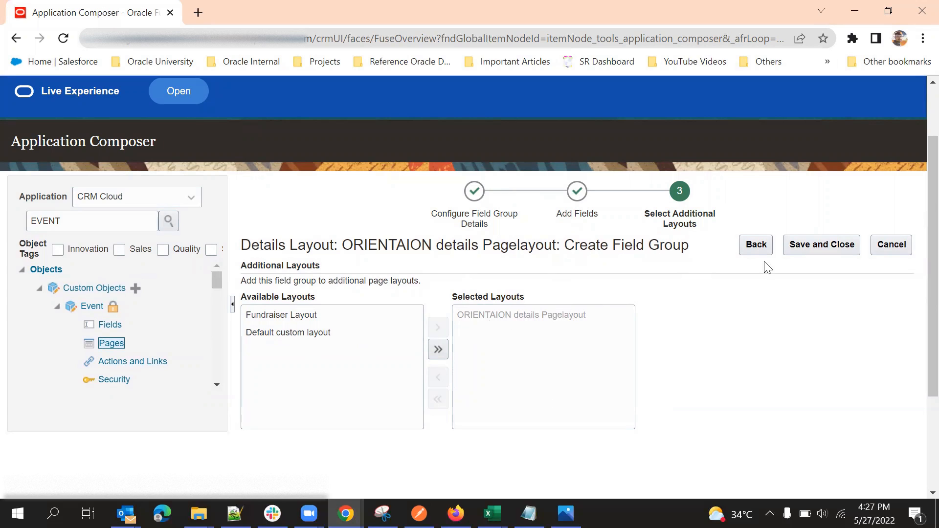
click(802, 246)
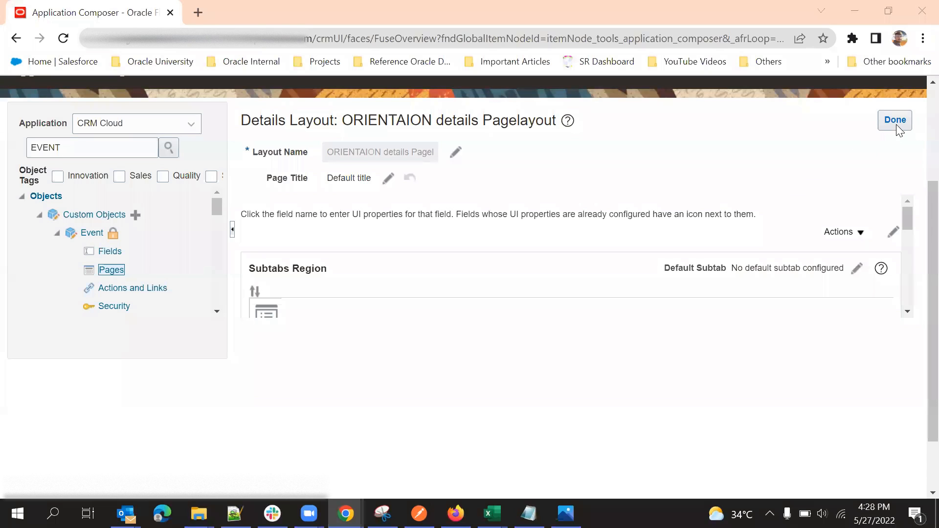
click(899, 122)
Step: Copy the advanced expression of the Demo Creation Page layout from the creation page layouts
scroll(539, 279, down, 2)
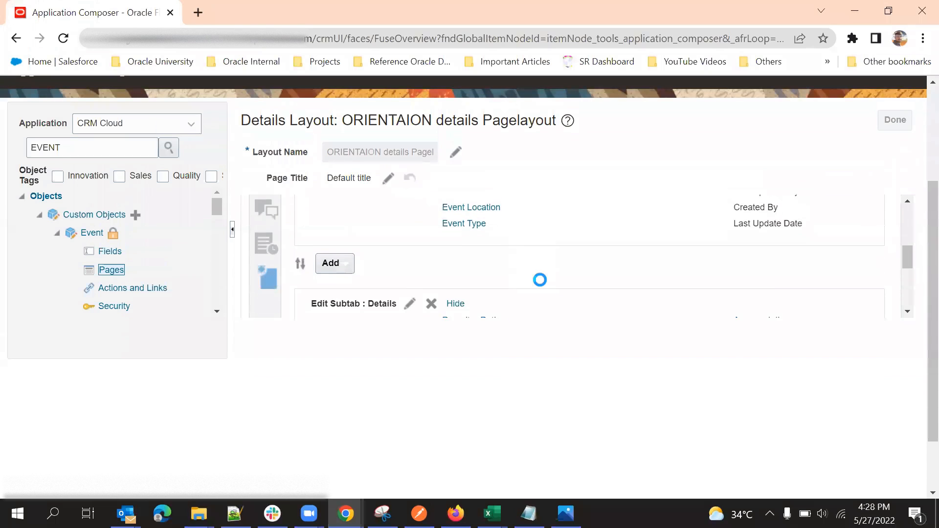
scroll(562, 266, down, 1)
scroll(498, 313, down, 3)
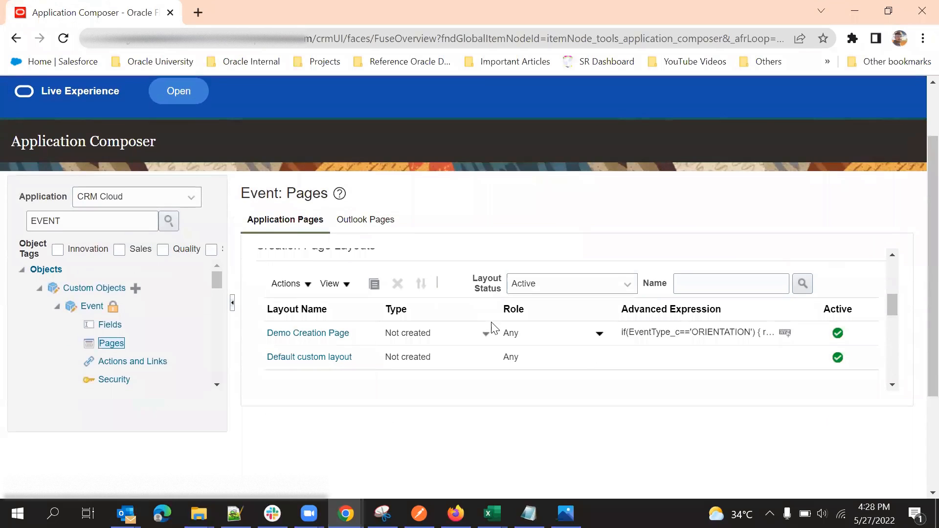
scroll(646, 314, down, 1)
scroll(658, 319, up, 1)
scroll(636, 317, down, 1)
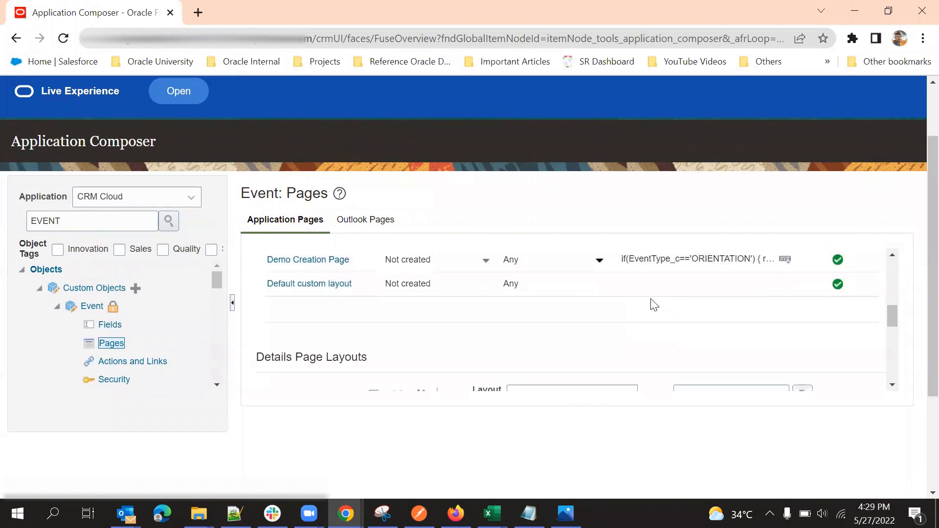
scroll(685, 303, up, 1)
click(693, 335)
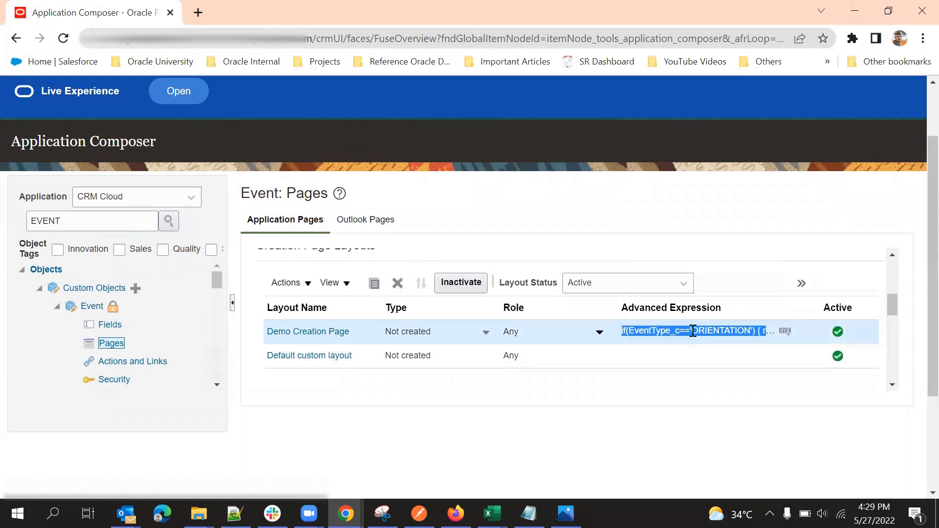
Step: Open the advanced expression of the ORIENTAION details page layout and make it depend on Event Type
scroll(655, 339, down, 4)
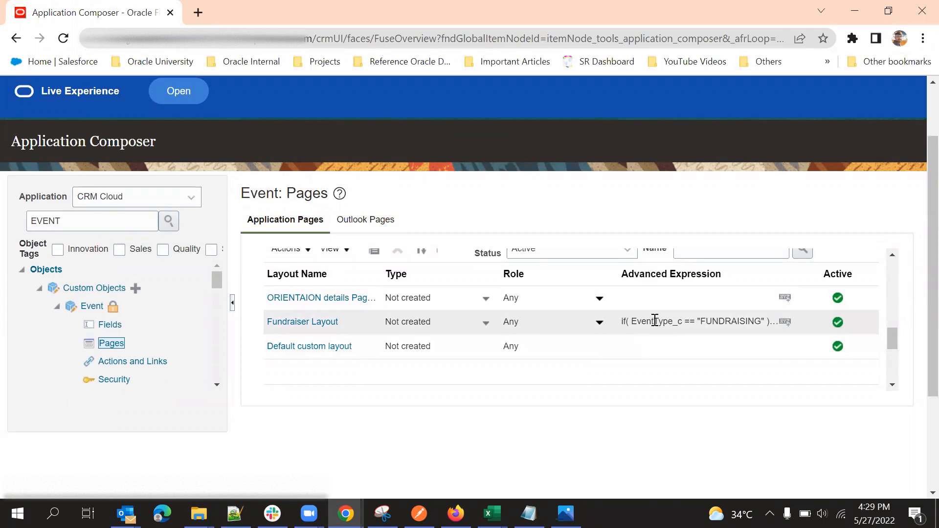
click(404, 299)
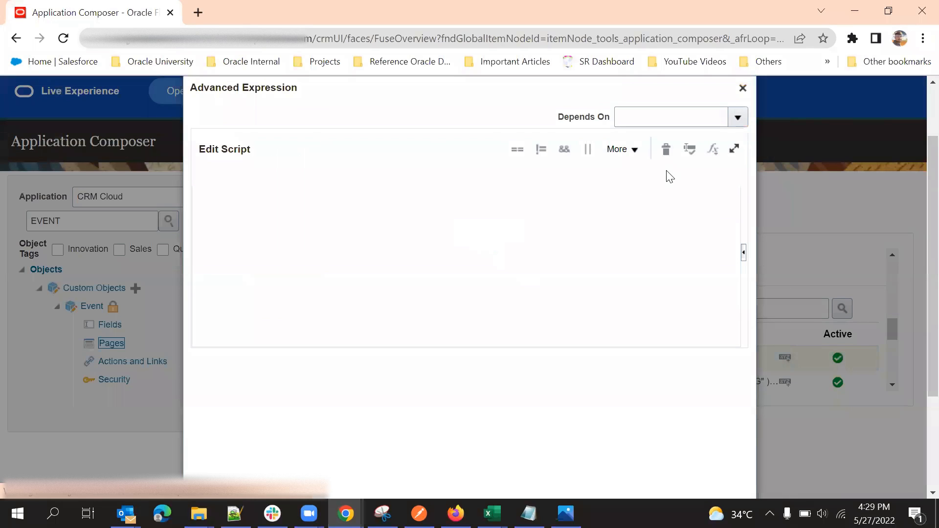
click(742, 120)
scroll(663, 264, down, 3)
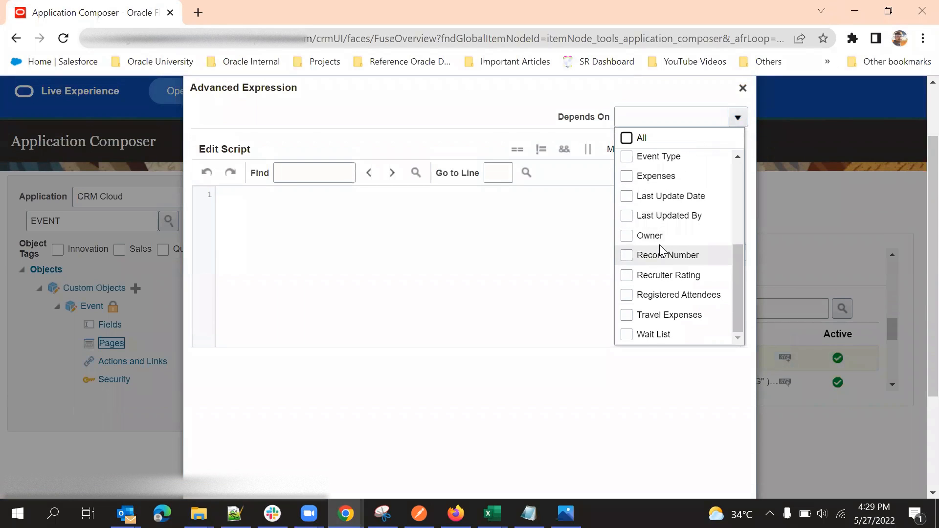
click(660, 157)
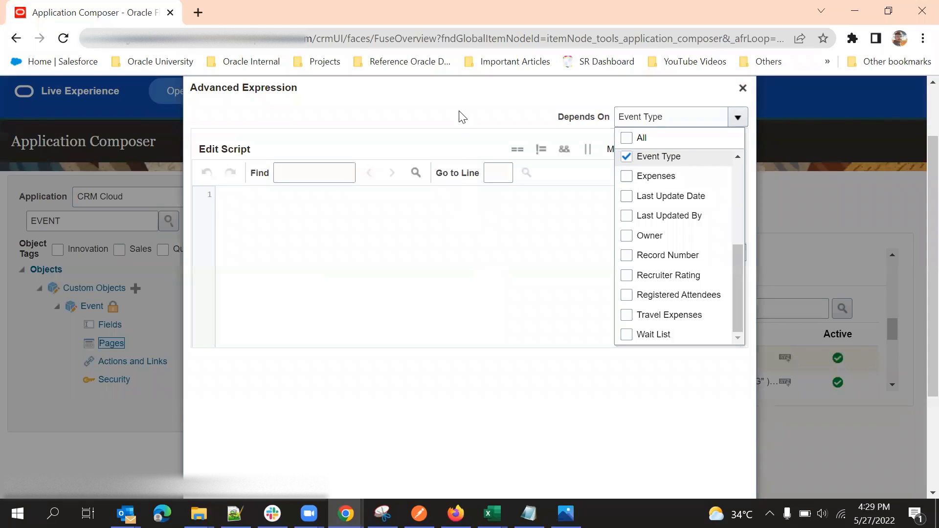
Step: Paste the script if(EventType_c=='ORIENTATION') { return true } else { return false } and save the expression
click(462, 116)
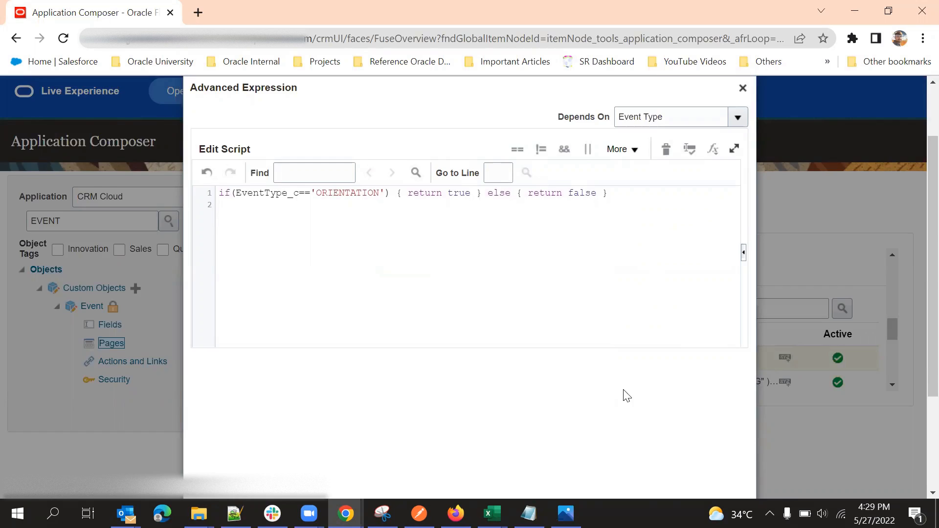
scroll(624, 391, down, 3)
click(683, 417)
scroll(504, 316, up, 3)
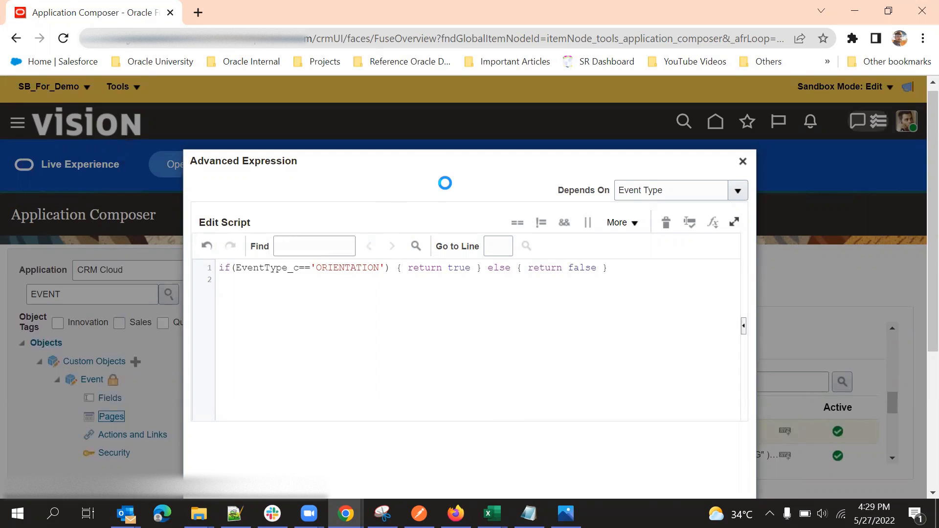
scroll(530, 249, down, 3)
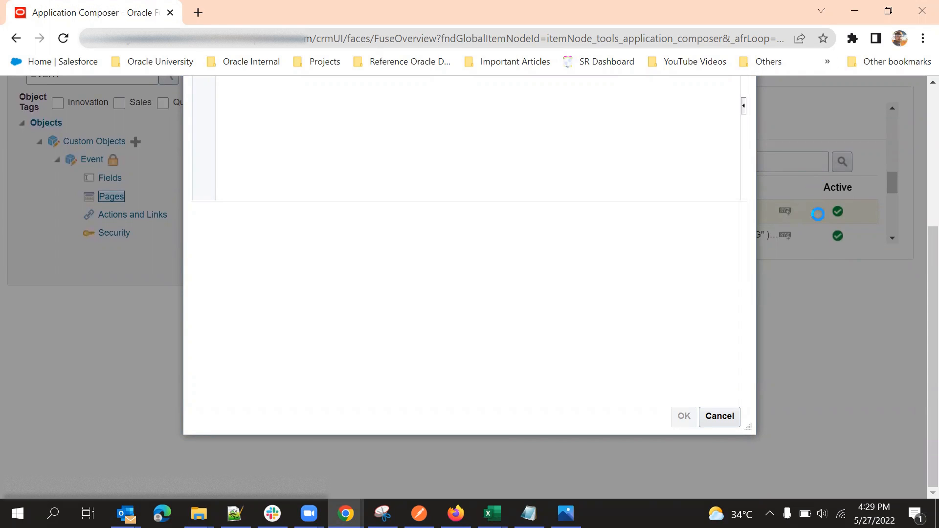
scroll(817, 337, up, 1)
scroll(810, 333, up, 1)
scroll(811, 333, down, 1)
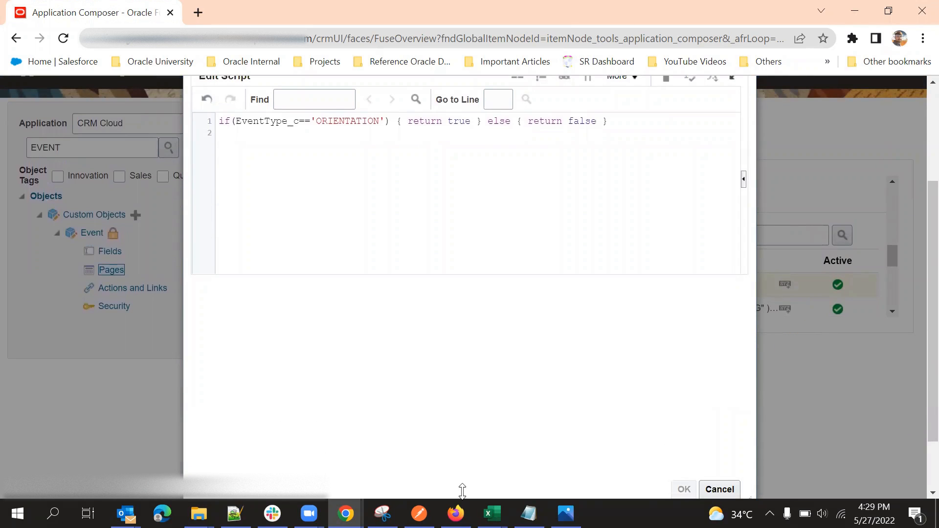
scroll(515, 239, down, 2)
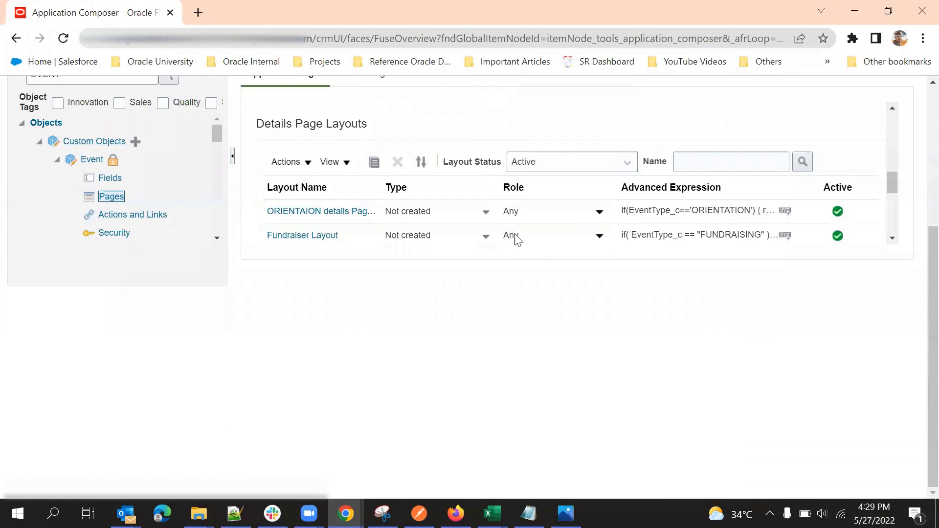
Step: Open the Default custom layout under the Search and Select Dialog Layouts in Reusable Regions
scroll(509, 225, down, 4)
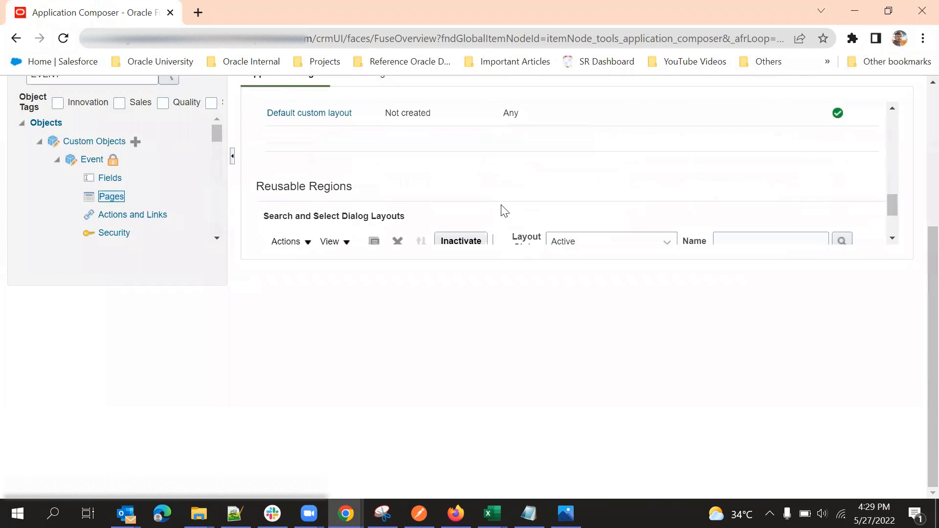
scroll(496, 167, up, 3)
scroll(478, 161, down, 2)
scroll(474, 169, up, 2)
scroll(470, 174, down, 2)
scroll(468, 176, down, 2)
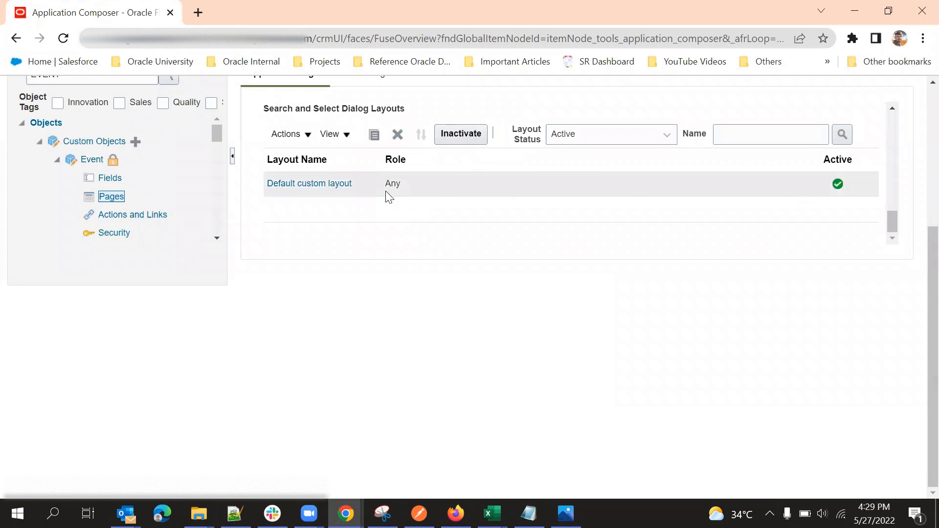
click(313, 185)
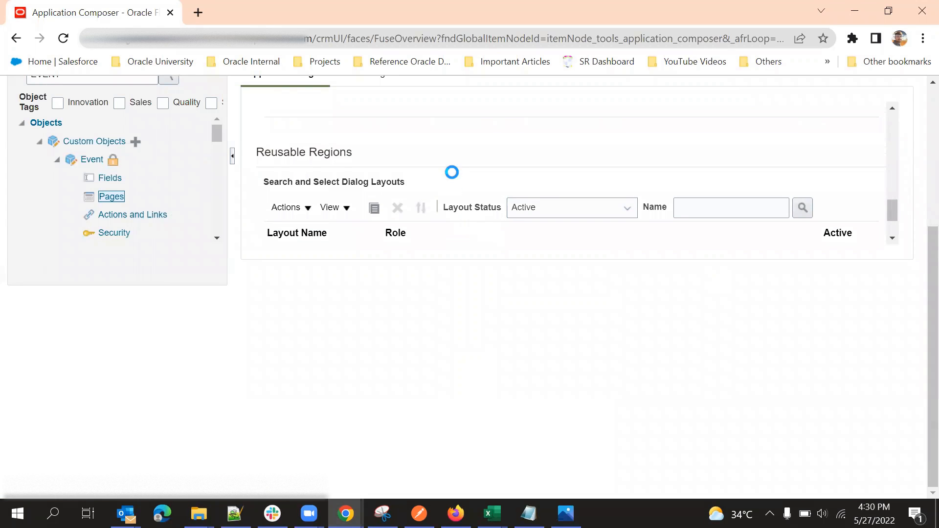
Step: Examine the fields in the Search Region and the columns in the Search Results of this dialog layout
scroll(505, 268, down, 5)
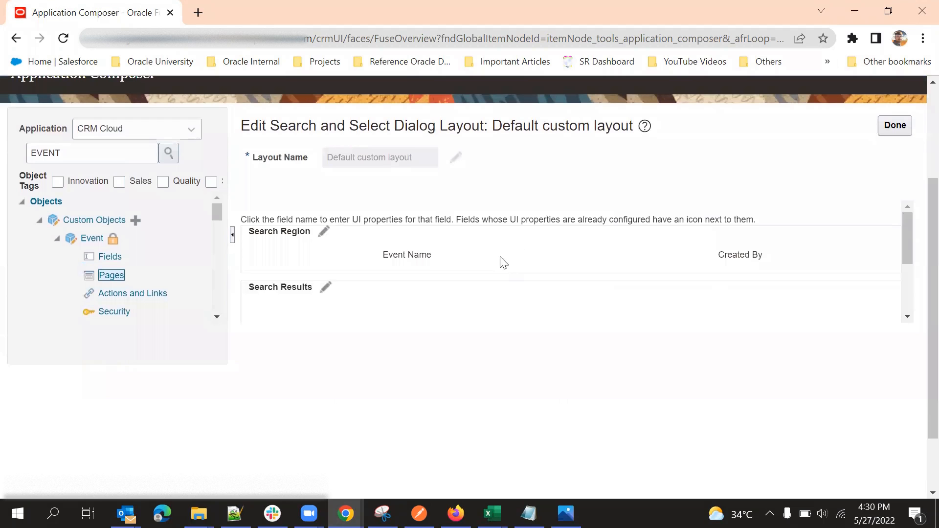
scroll(413, 262, up, 2)
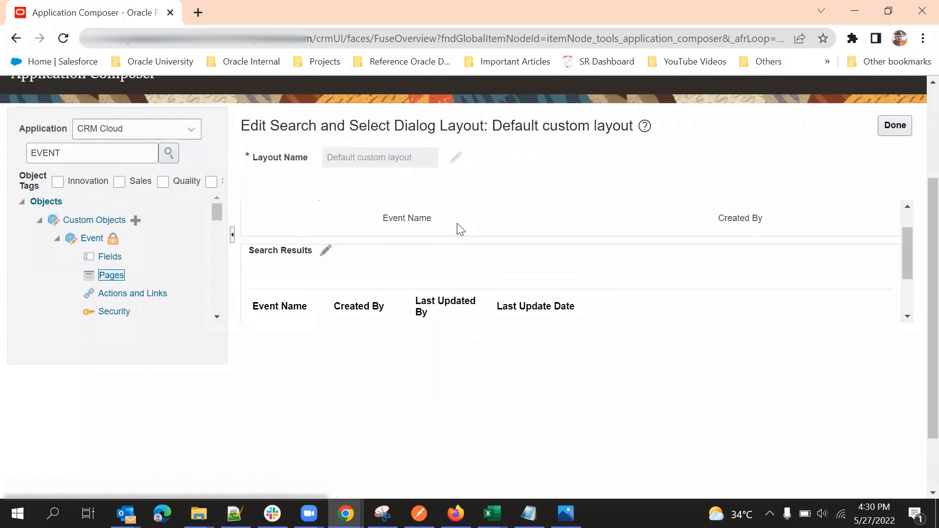
scroll(459, 229, up, 1)
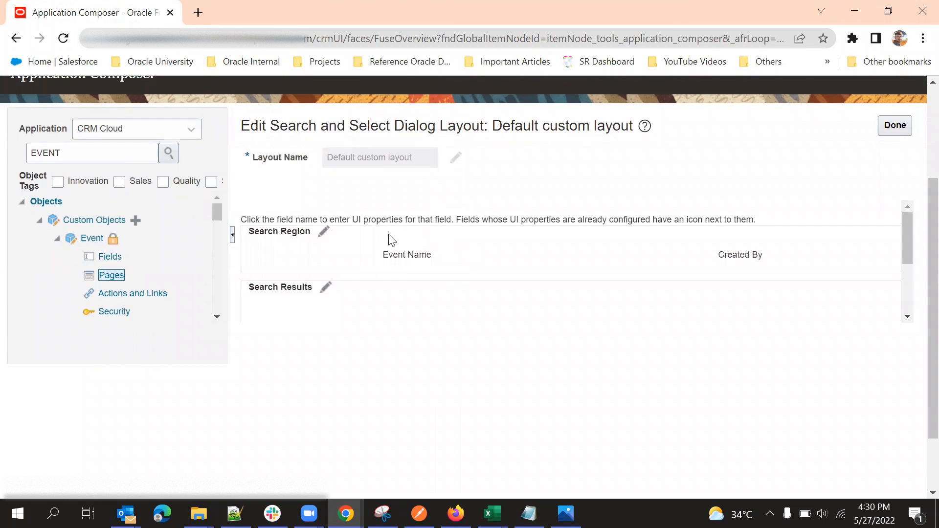
scroll(420, 213, down, 3)
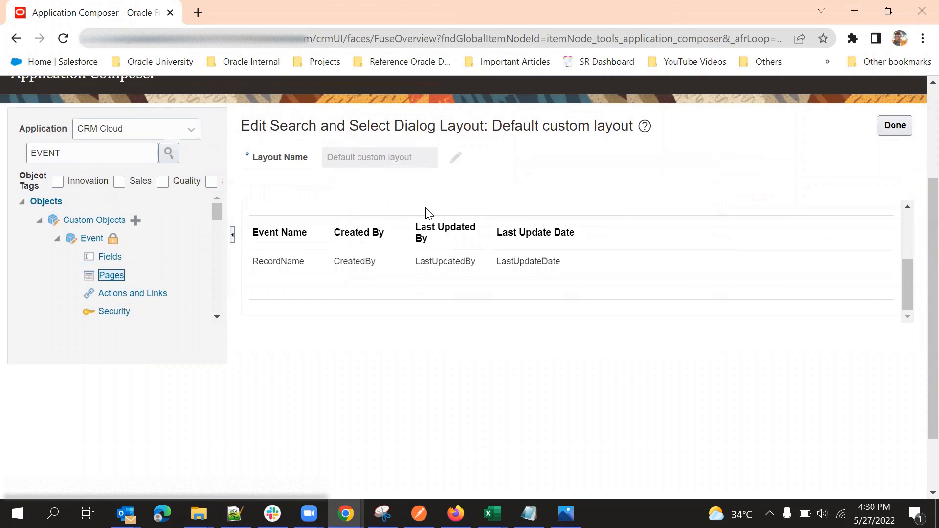
scroll(429, 213, up, 5)
scroll(484, 261, down, 2)
scroll(484, 261, down, 3)
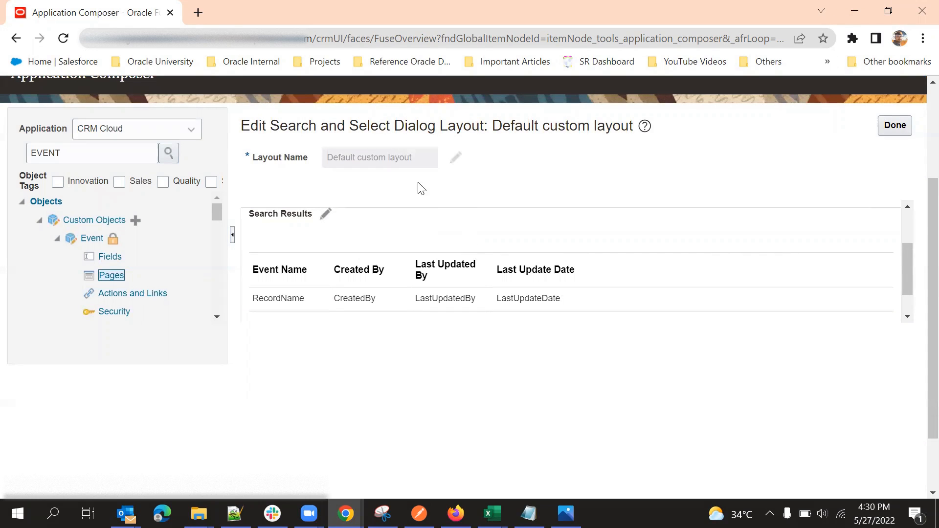
scroll(494, 288, up, 2)
scroll(506, 236, down, 2)
scroll(411, 232, up, 2)
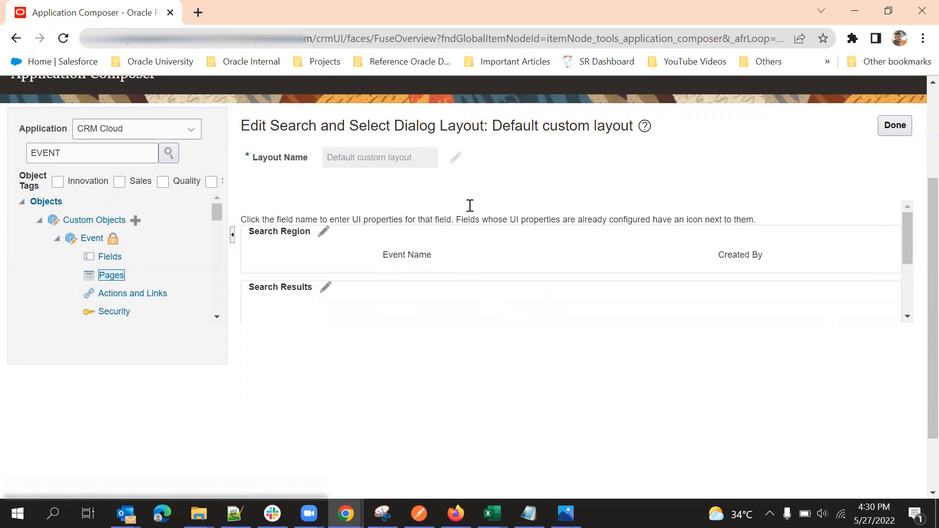
scroll(470, 205, down, 2)
scroll(505, 183, down, 2)
scroll(480, 264, up, 3)
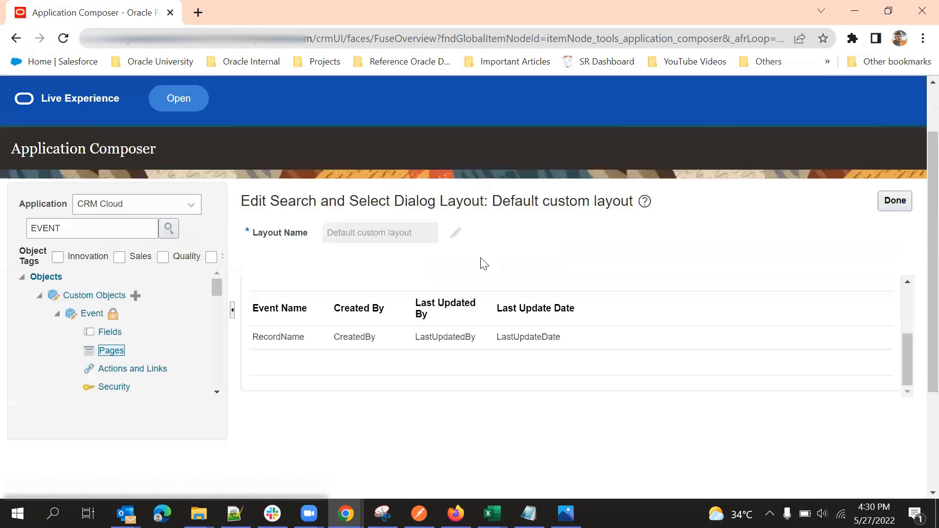
scroll(484, 264, up, 2)
scroll(464, 275, down, 3)
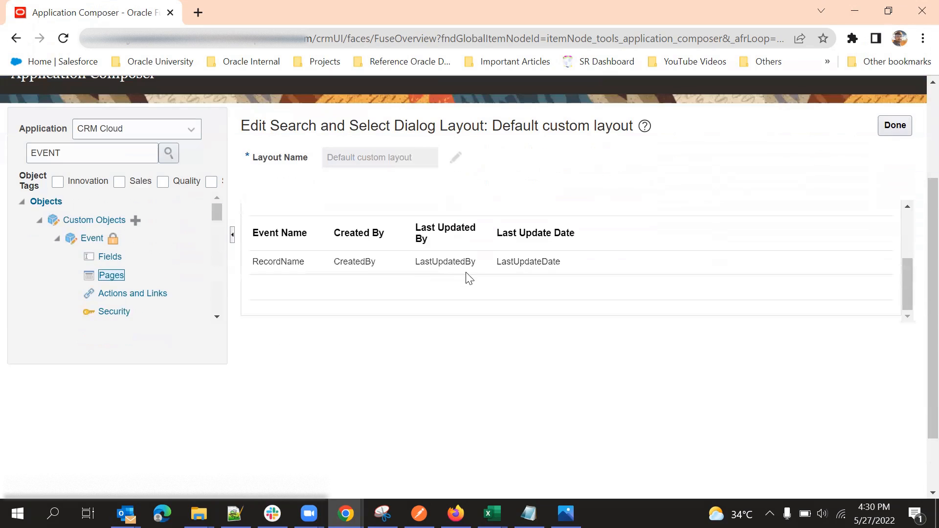
scroll(456, 237, up, 1)
scroll(465, 250, down, 2)
scroll(475, 262, down, 1)
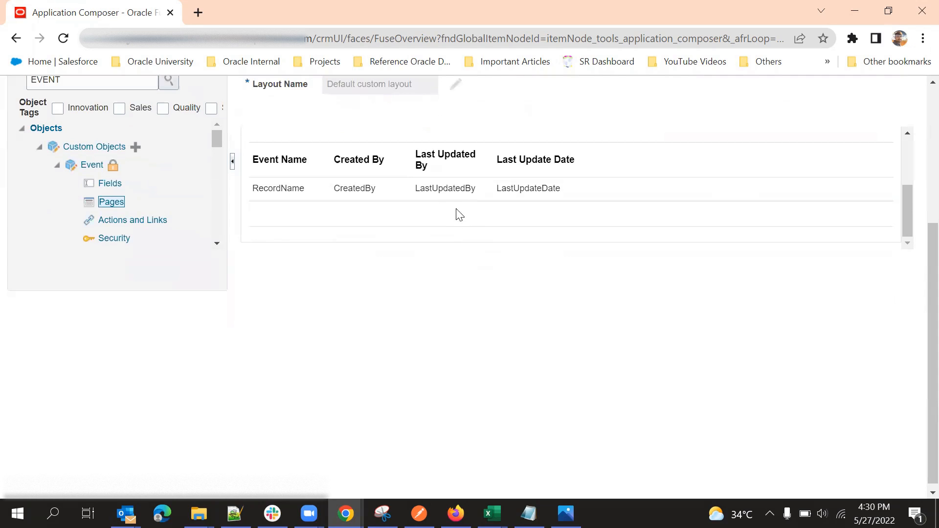
scroll(457, 211, up, 2)
scroll(537, 186, down, 2)
scroll(518, 222, up, 3)
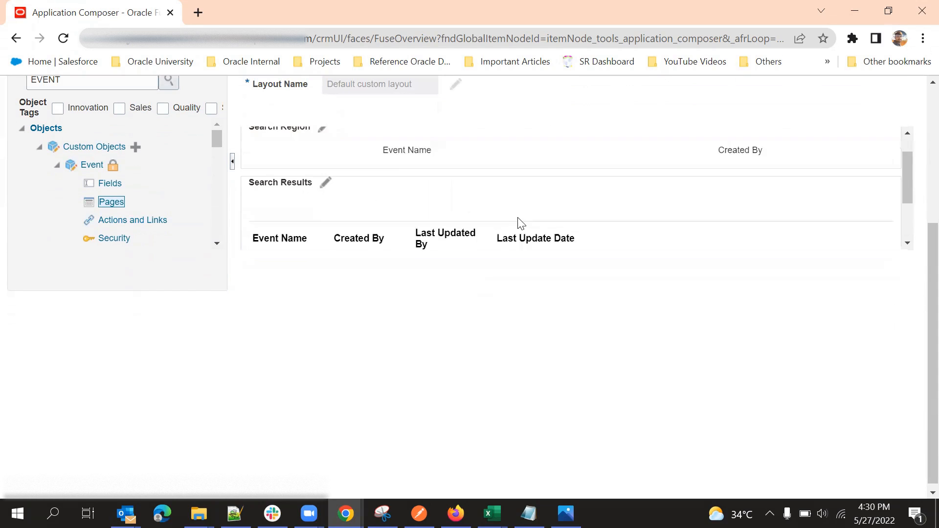
scroll(636, 196, up, 4)
scroll(636, 234, down, 2)
scroll(521, 220, down, 2)
scroll(416, 240, up, 2)
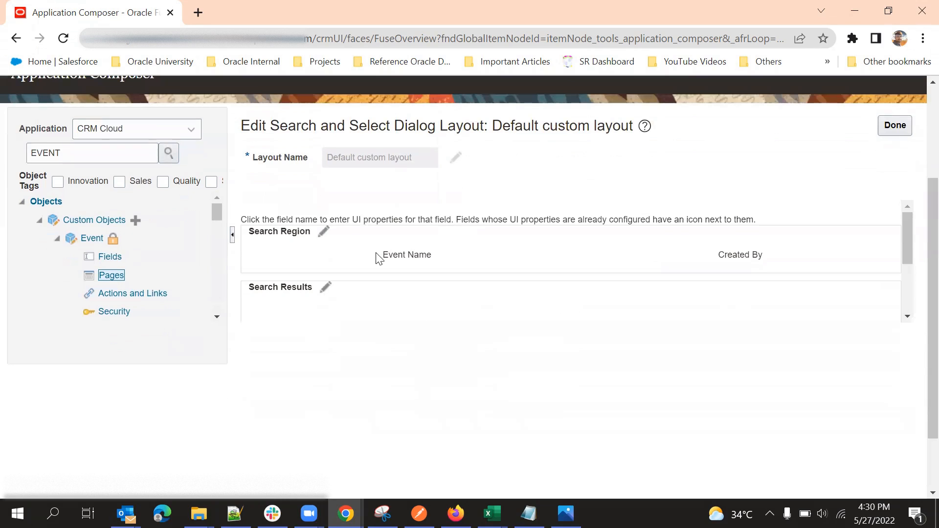
triple_click(407, 253)
click(410, 258)
scroll(678, 253, down, 1)
scroll(678, 253, down, 2)
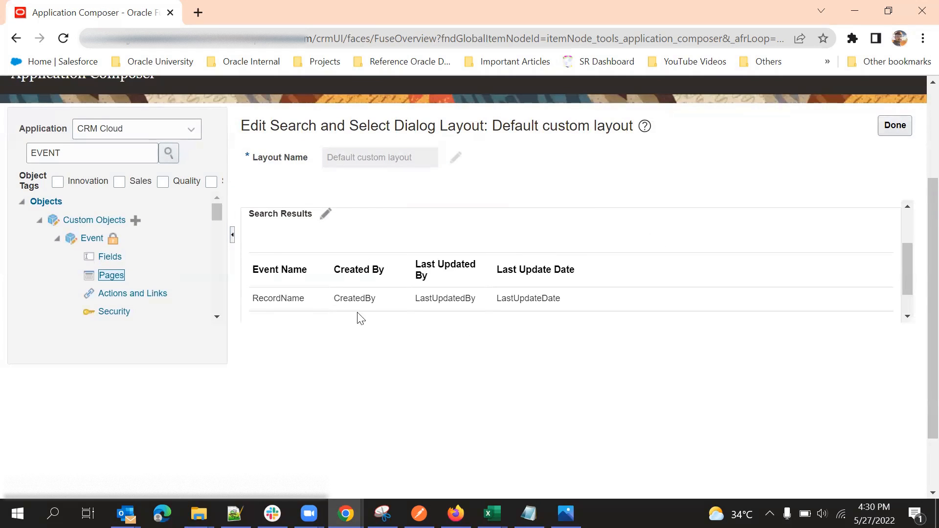
Step: Close the dialog layout and check the Outlook Pages of the Event object before returning to its Application Pages
click(895, 126)
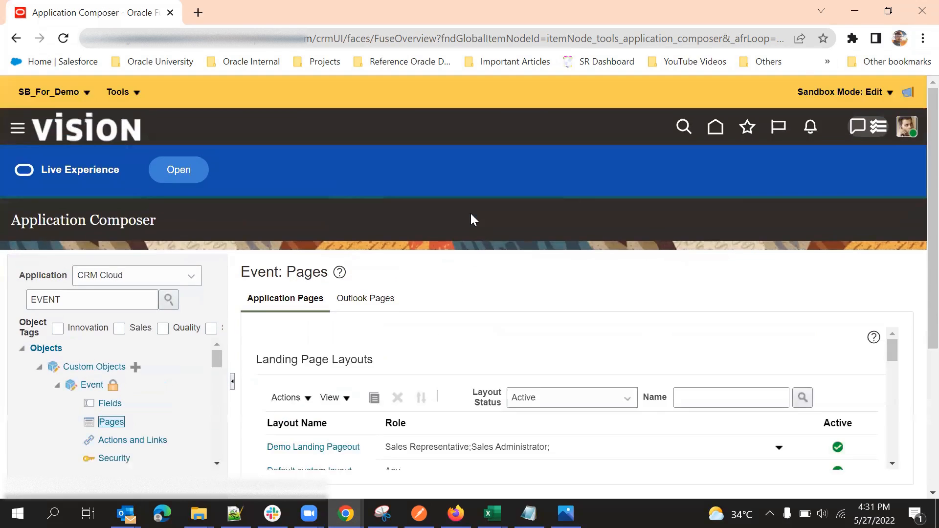
scroll(435, 293, down, 4)
scroll(434, 326, down, 3)
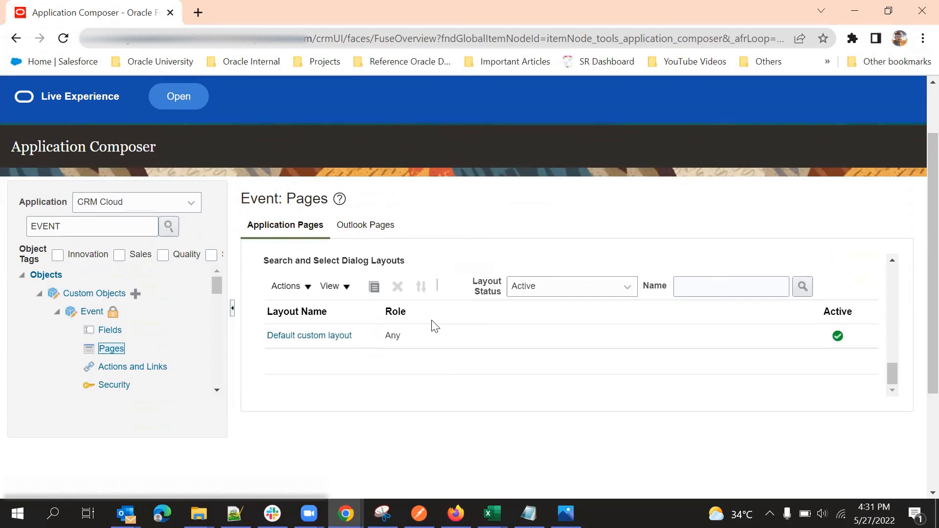
scroll(427, 314, up, 3)
click(375, 228)
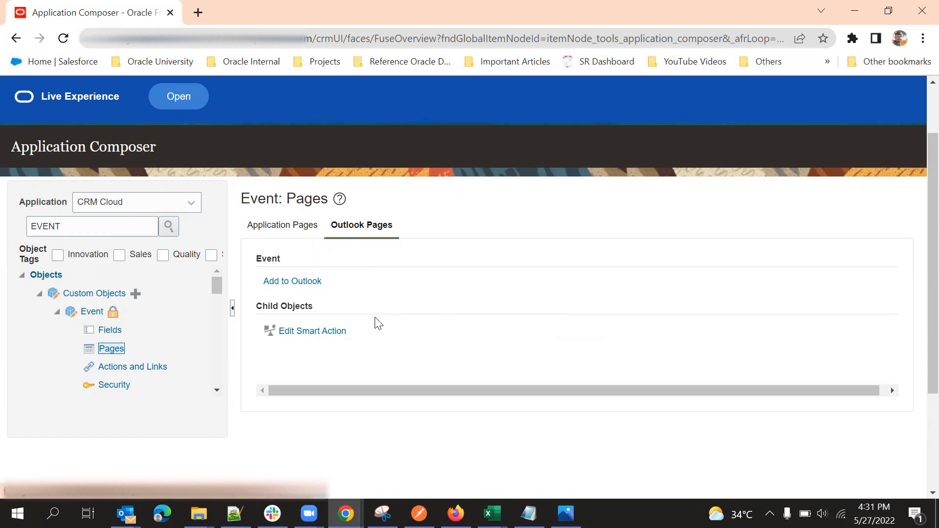
click(299, 225)
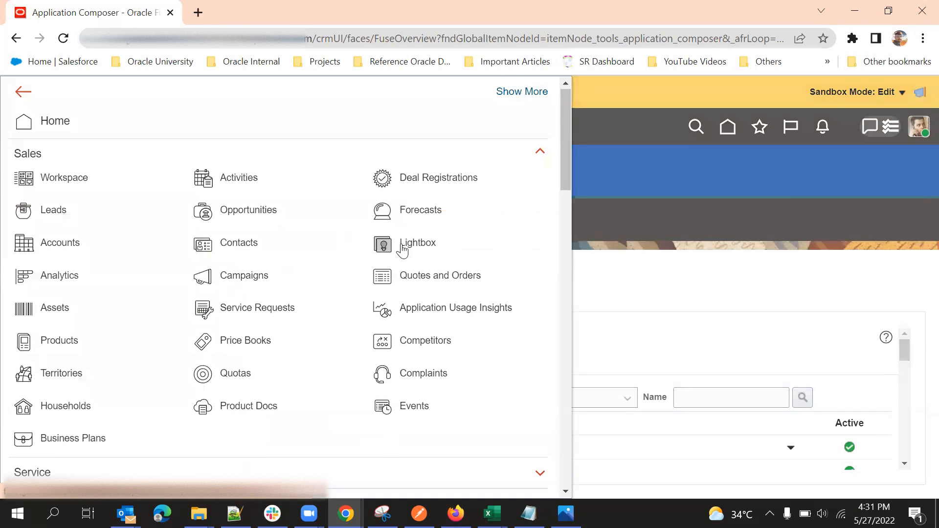
Step: Open the Events list in the Sales area and discard the pending changes on its landing page
scroll(402, 245, down, 4)
click(397, 188)
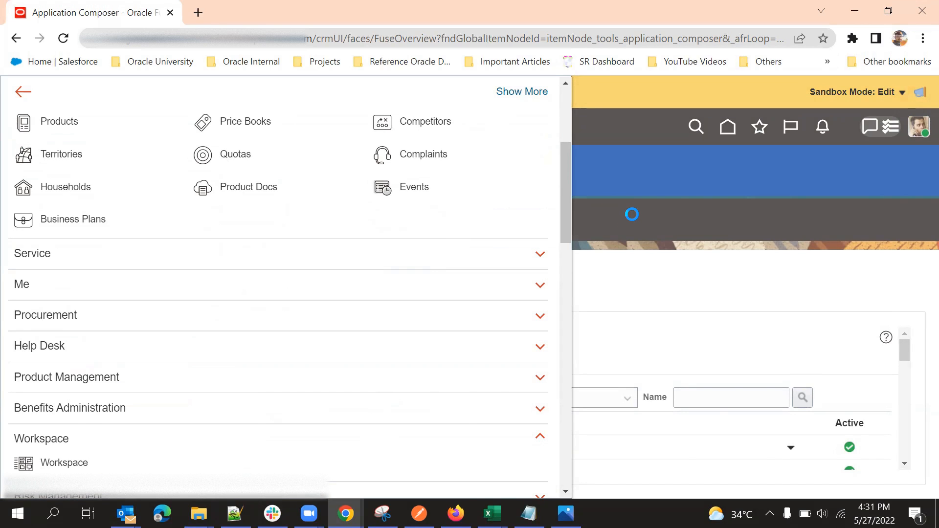
scroll(610, 143, down, 3)
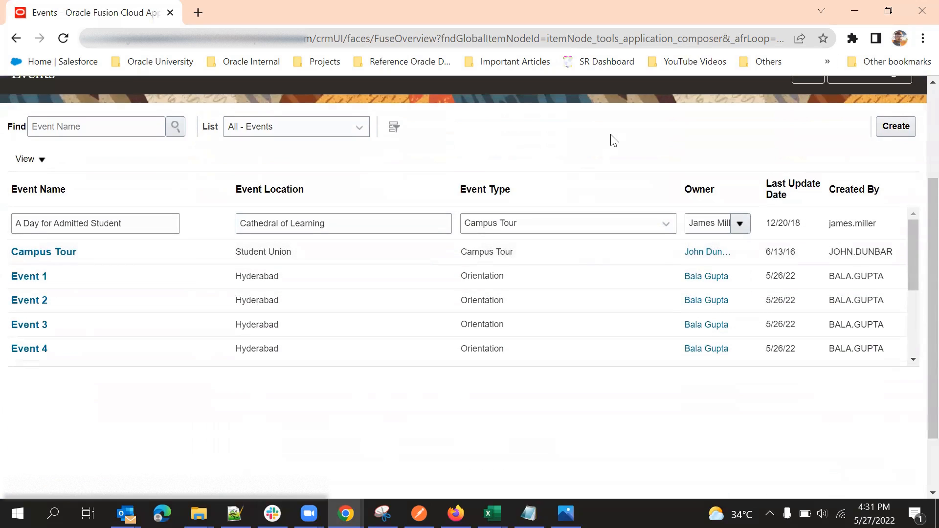
scroll(616, 147, up, 1)
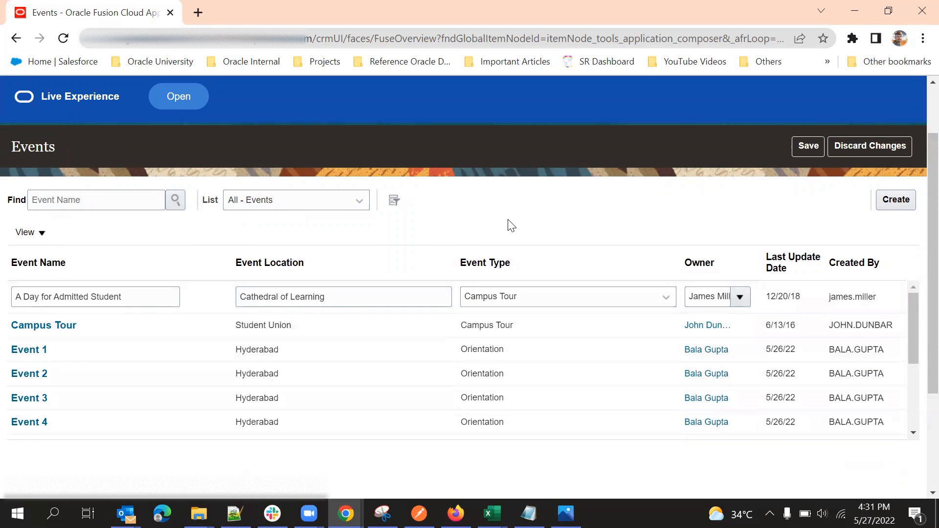
scroll(678, 219, up, 2)
click(871, 224)
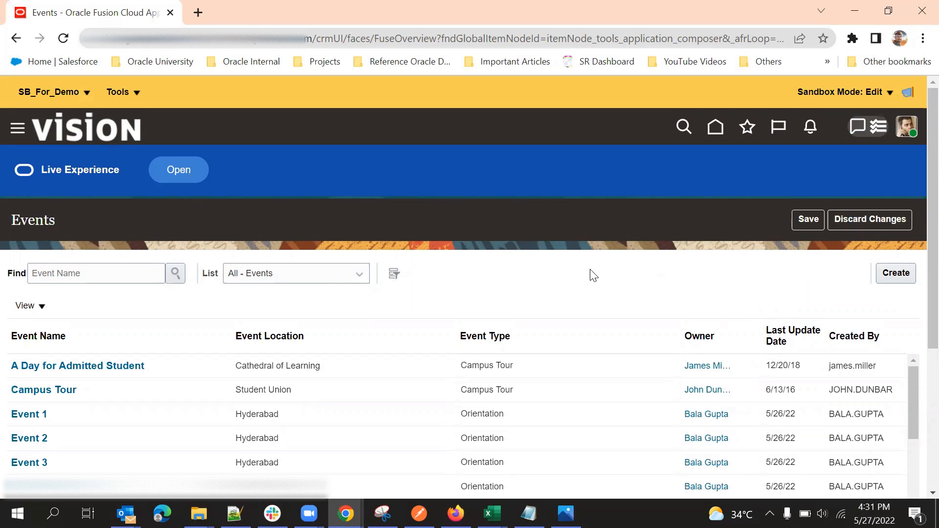
scroll(592, 294, down, 2)
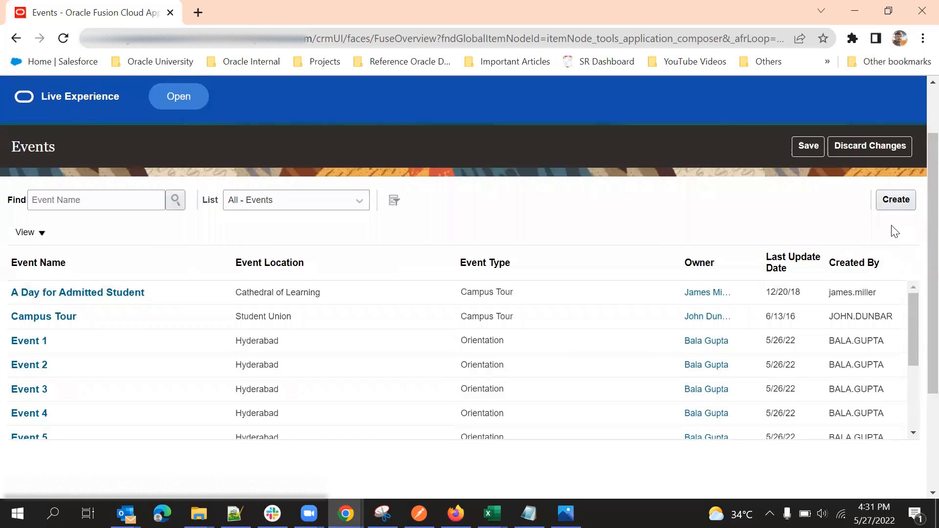
click(894, 204)
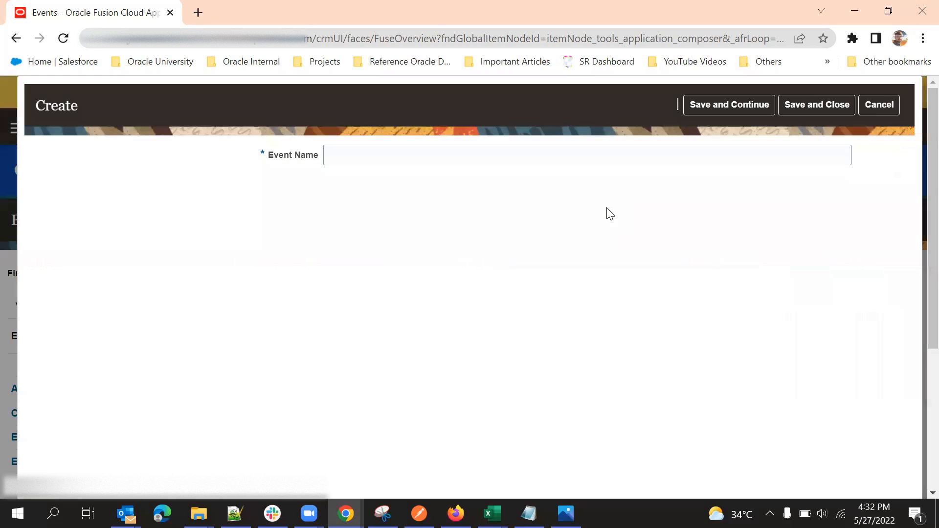
click(471, 155)
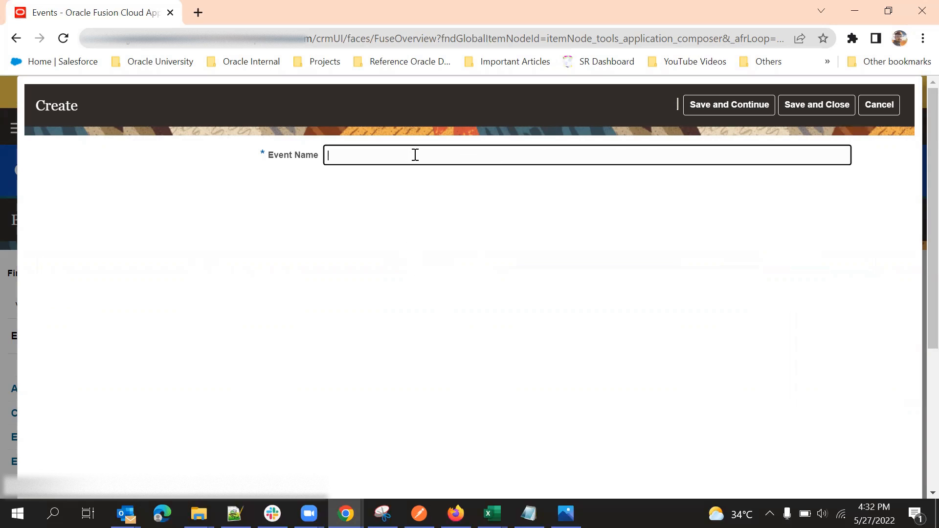
click(437, 253)
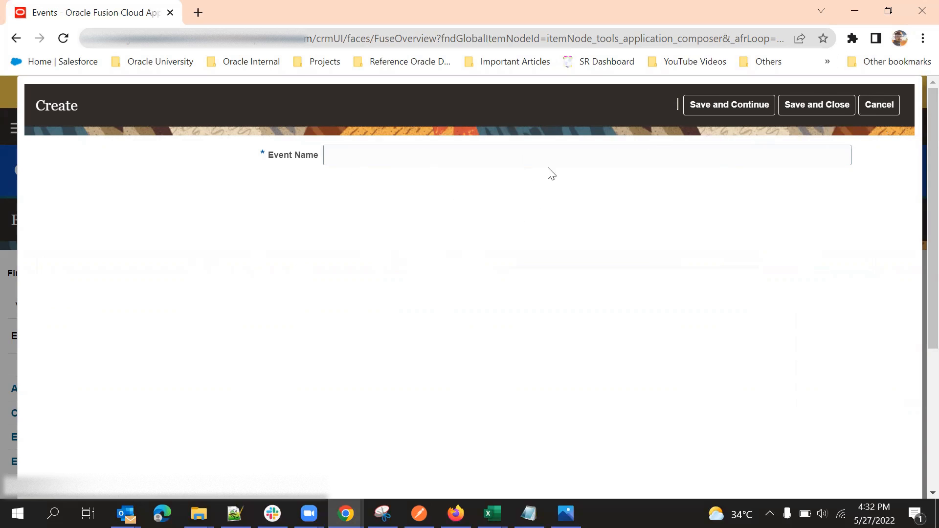
click(878, 105)
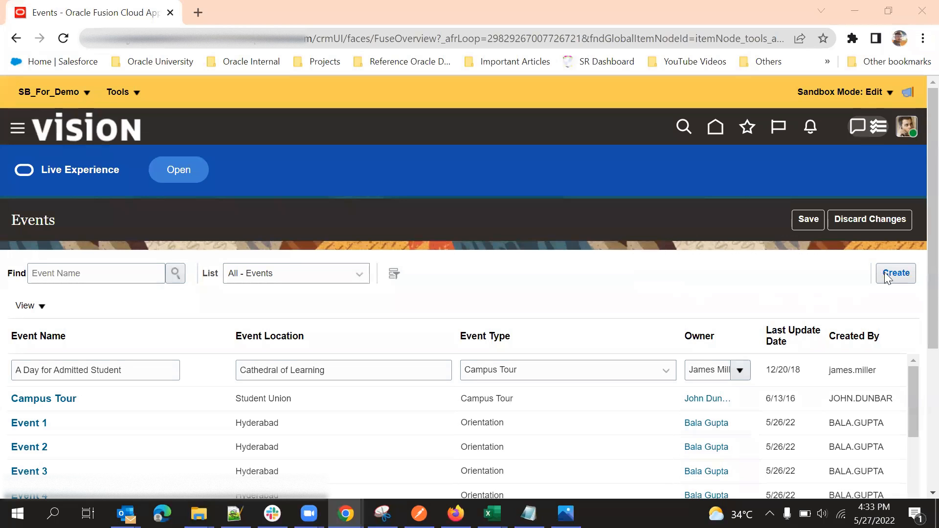
Step: Start a new event, try Campus Tour as its Event Type, and set the type to Orientation
click(893, 274)
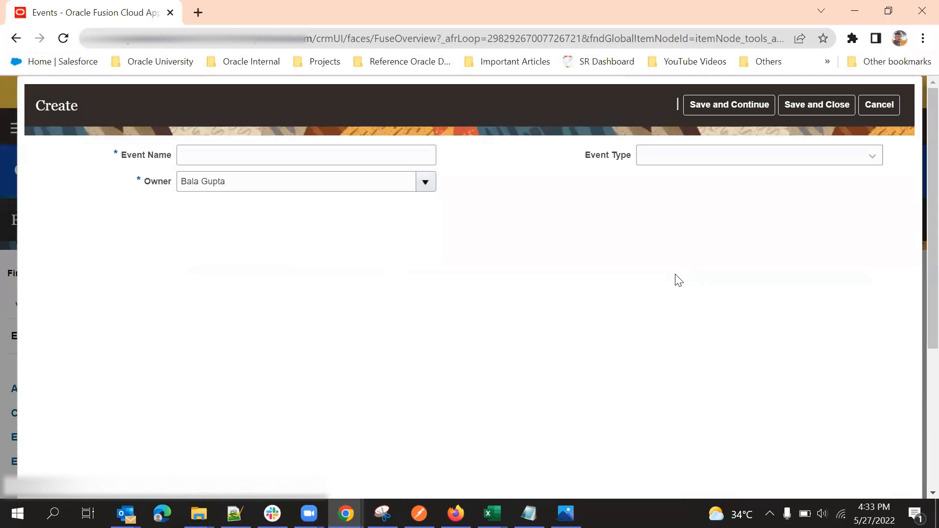
click(664, 160)
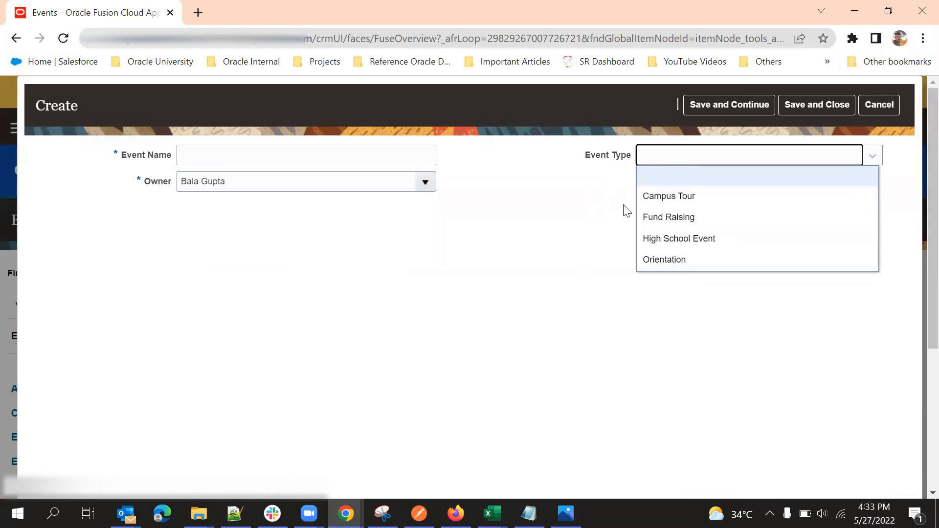
click(655, 197)
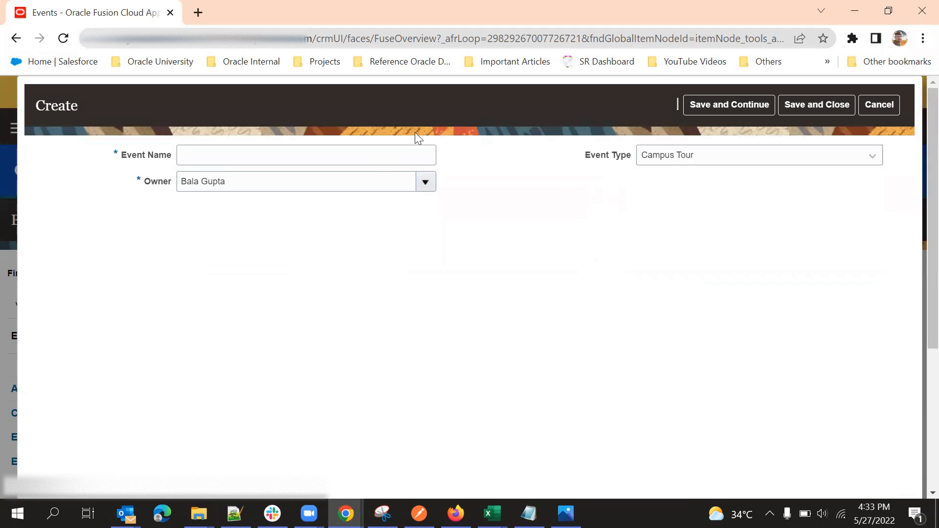
click(664, 153)
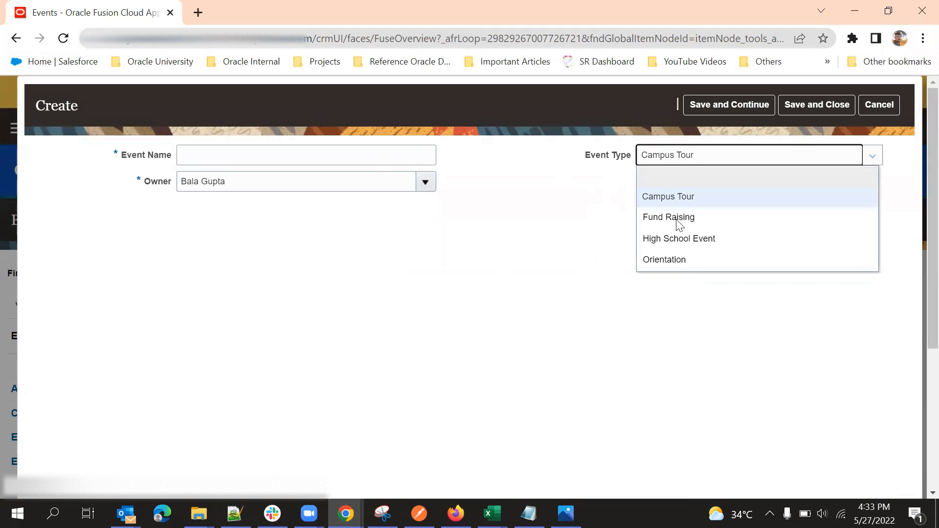
click(673, 263)
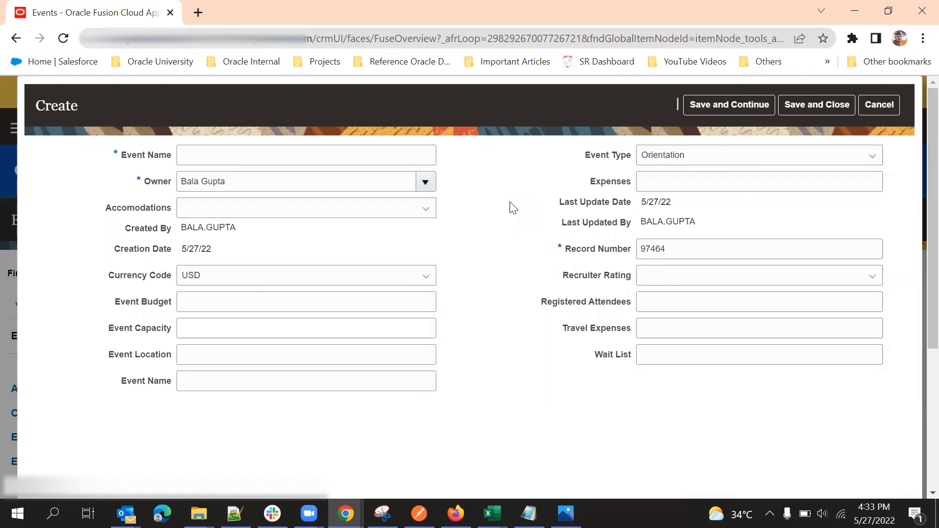
Step: Name the new event Event Type 1 and save it, continuing to its details page
click(673, 153)
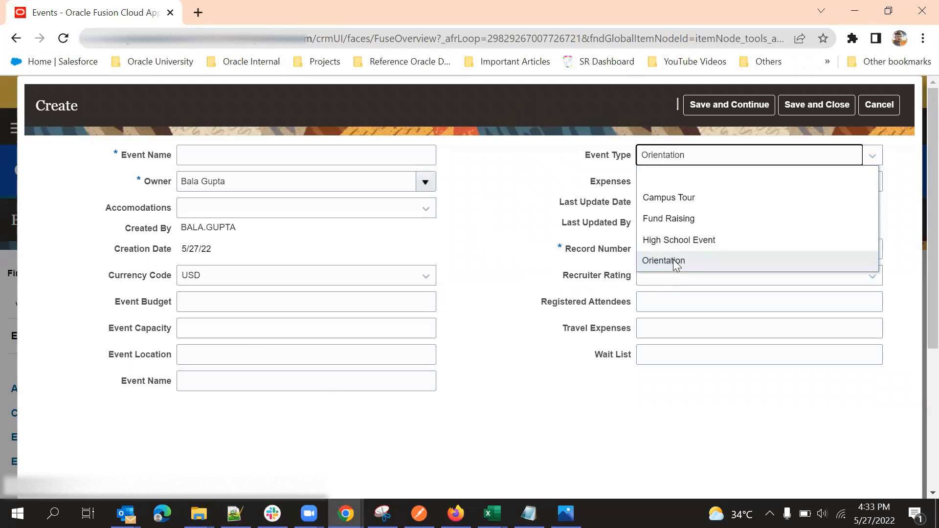
click(505, 315)
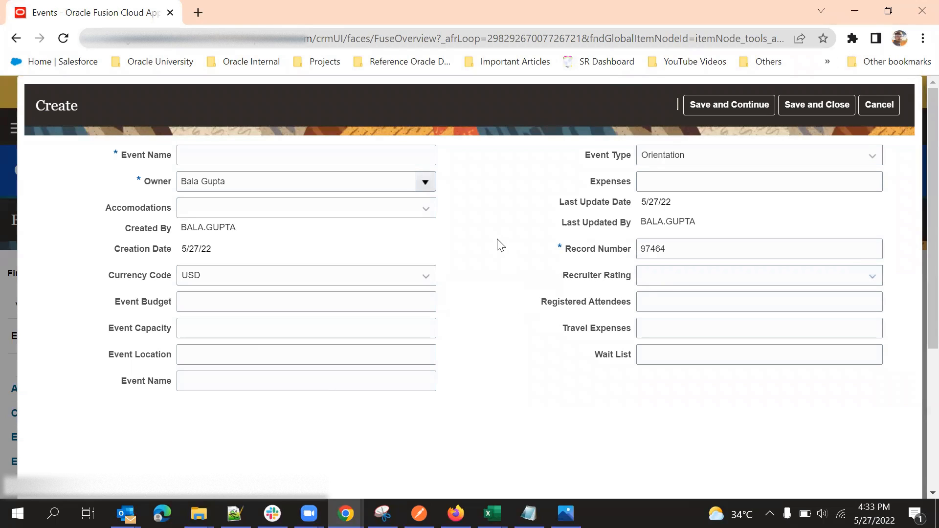
click(309, 155)
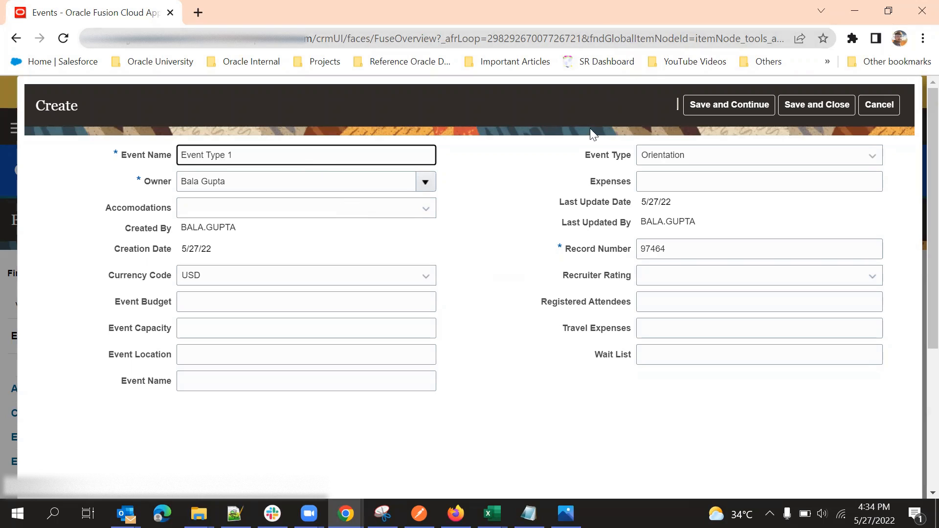
click(709, 112)
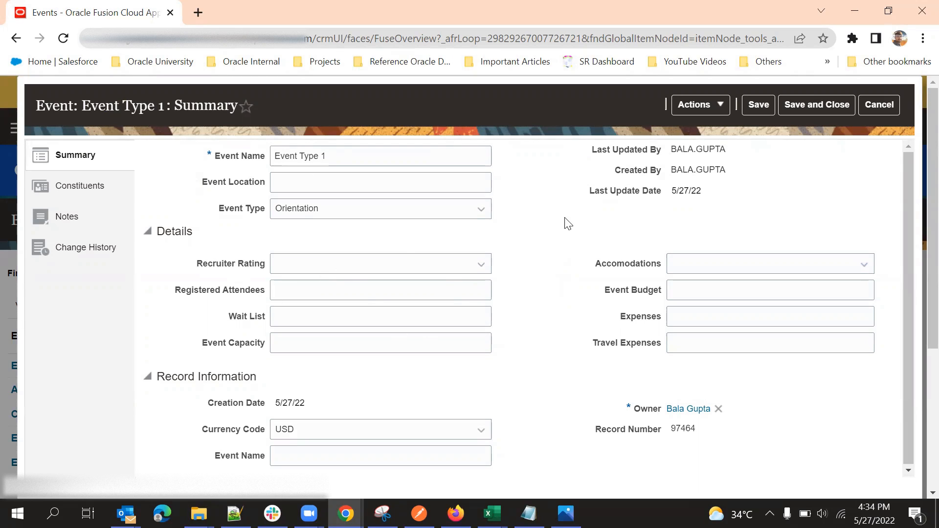
Step: Examine the Orientation event's details page, including the Event Type choices and the Record Information section
click(362, 215)
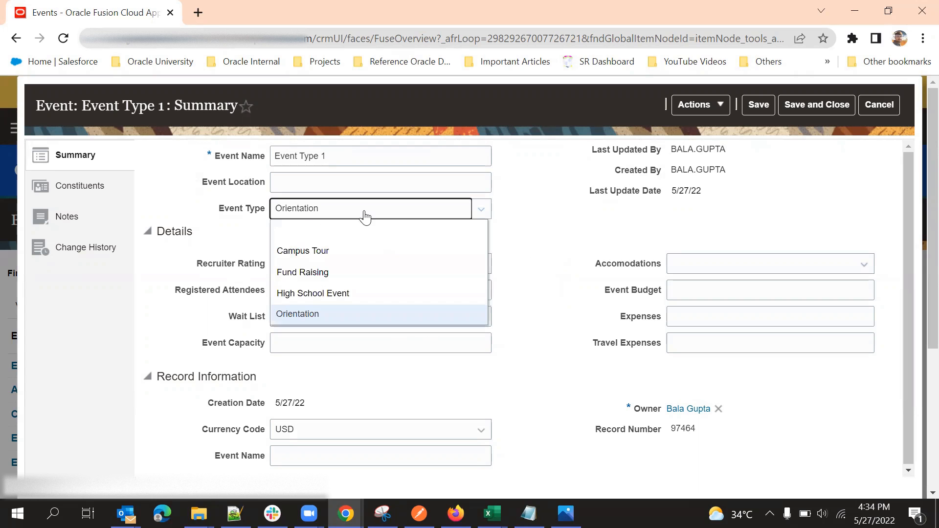
click(537, 228)
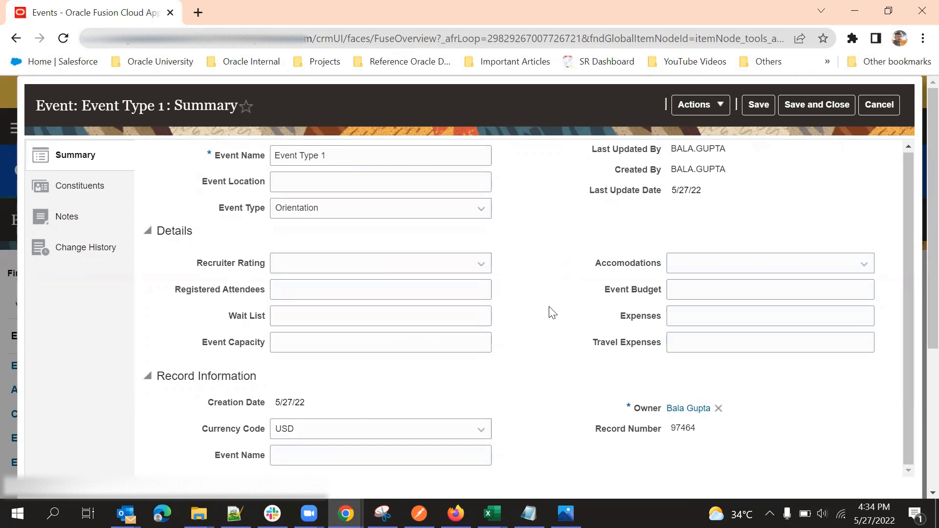
scroll(465, 401, down, 3)
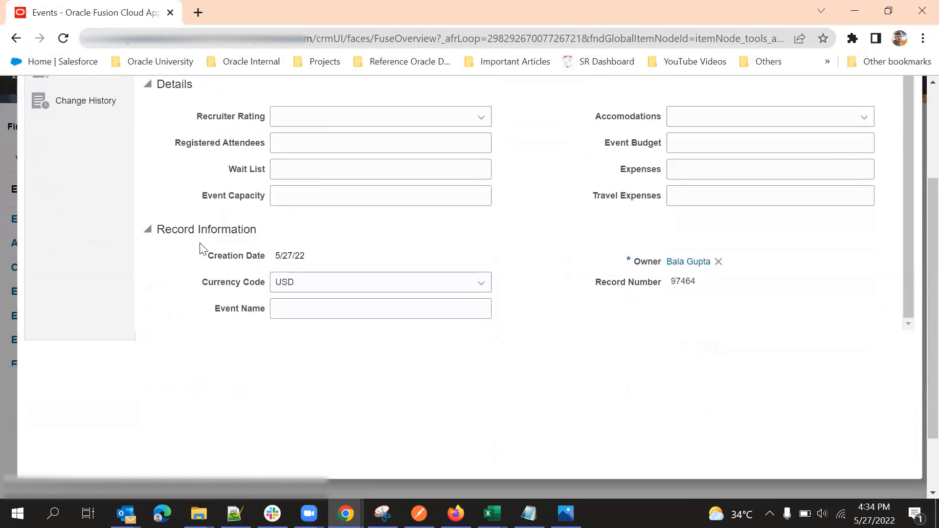
triple_click(214, 228)
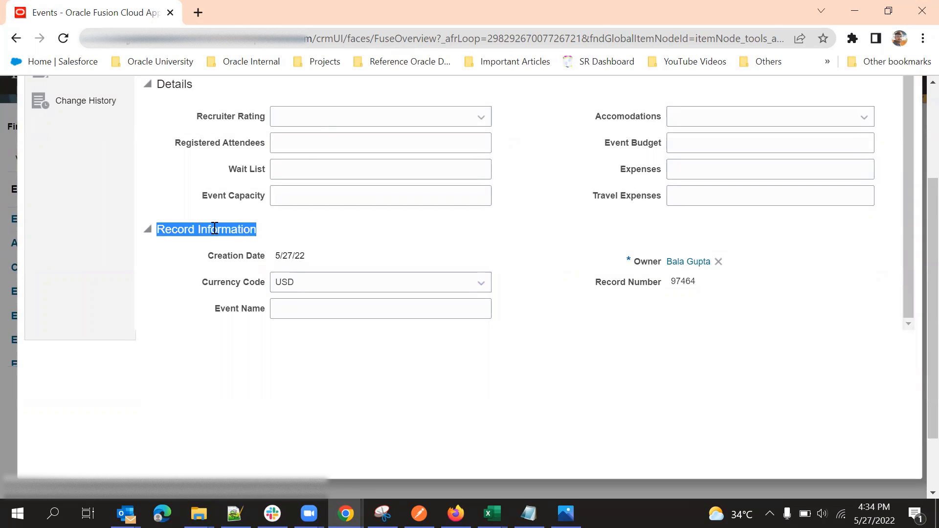
click(204, 282)
triple_click(195, 229)
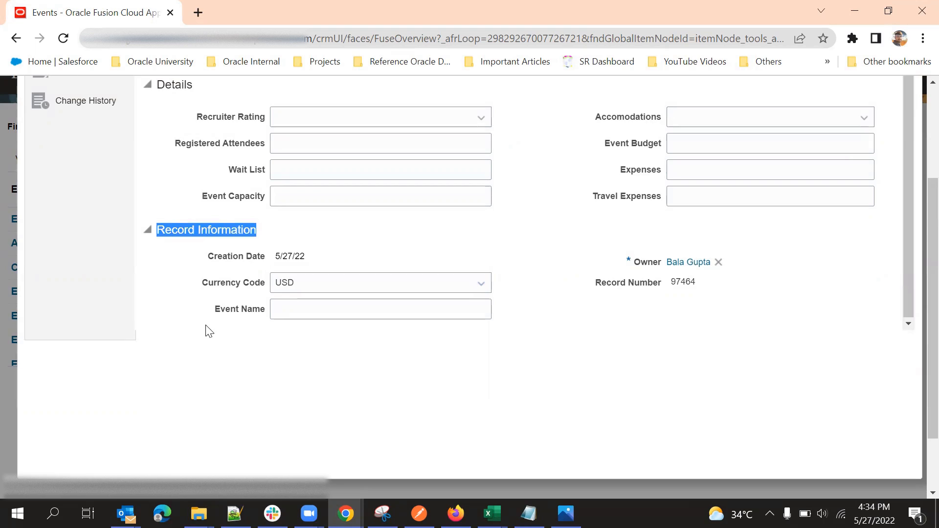
scroll(220, 291, up, 3)
click(194, 422)
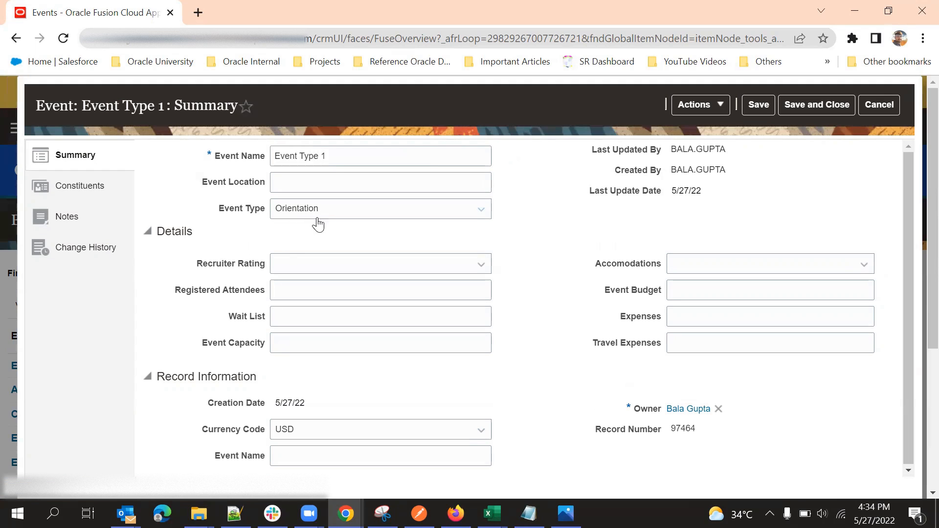
Step: Change the event's Event Type to Campus Tour and check the sections of its details page layout
scroll(297, 289, down, 2)
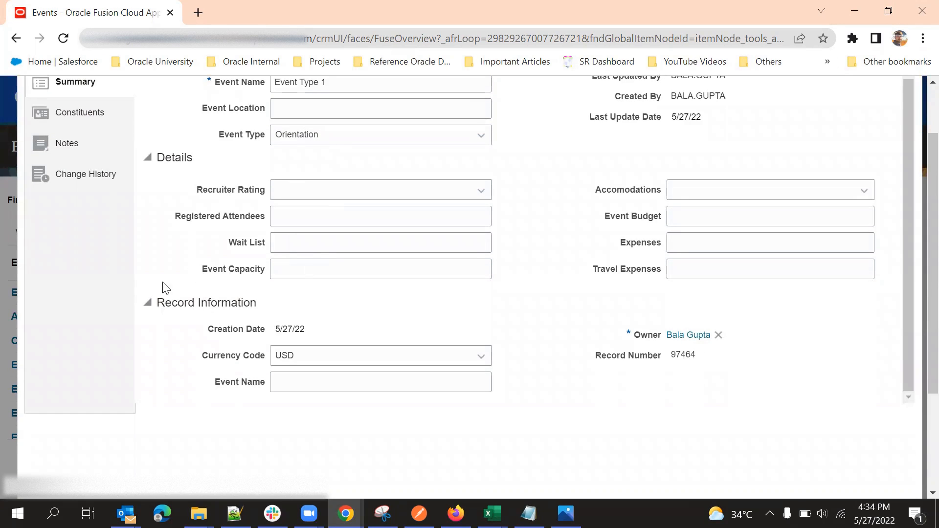
click(306, 140)
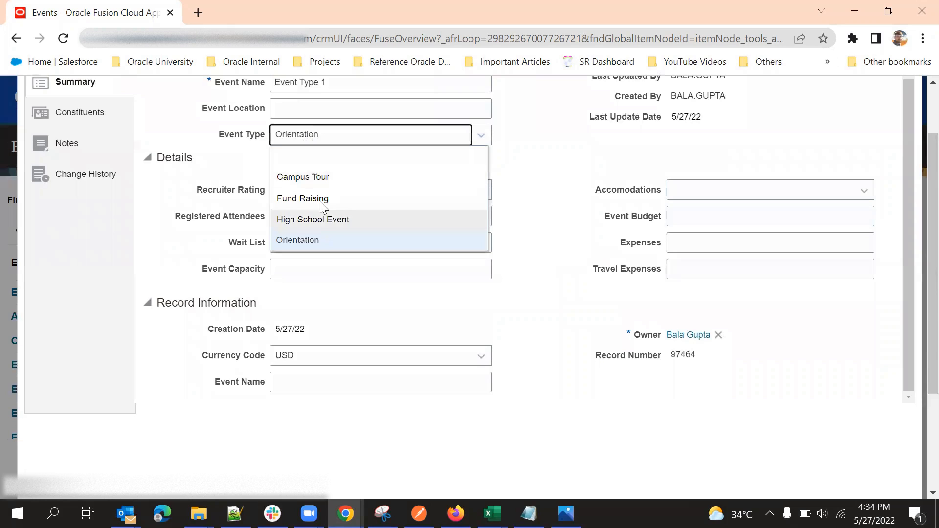
click(324, 179)
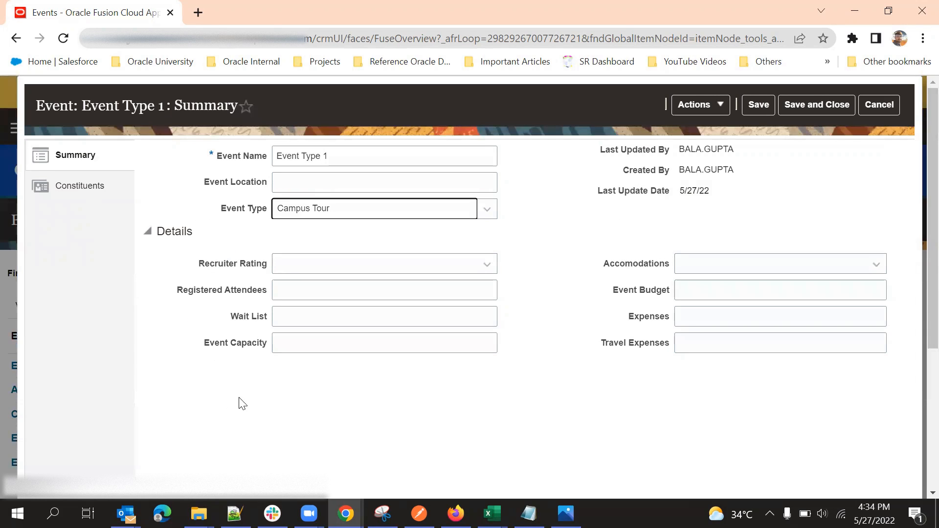
scroll(242, 404, down, 3)
scroll(325, 387, up, 3)
Step: Set the Event Type back to Orientation and check the Record Information section and side tabs
click(317, 211)
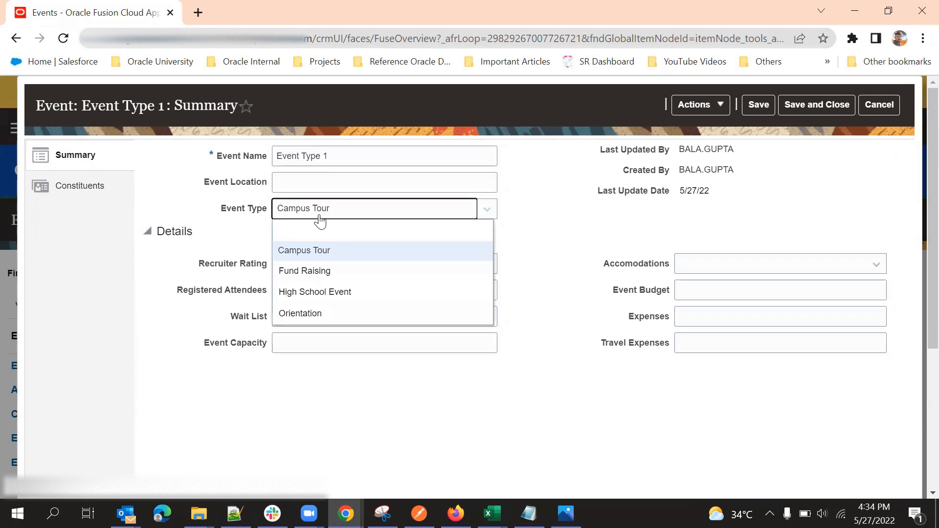
click(310, 313)
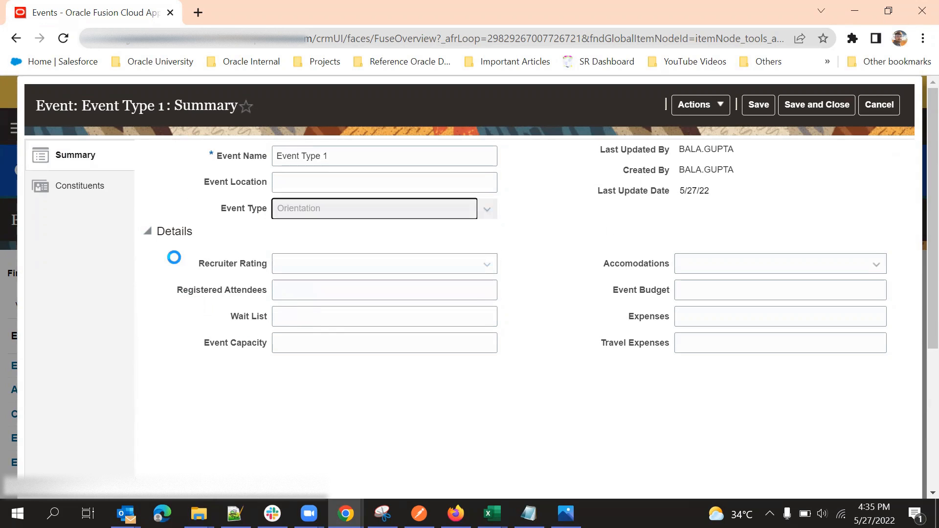
scroll(522, 284, down, 3)
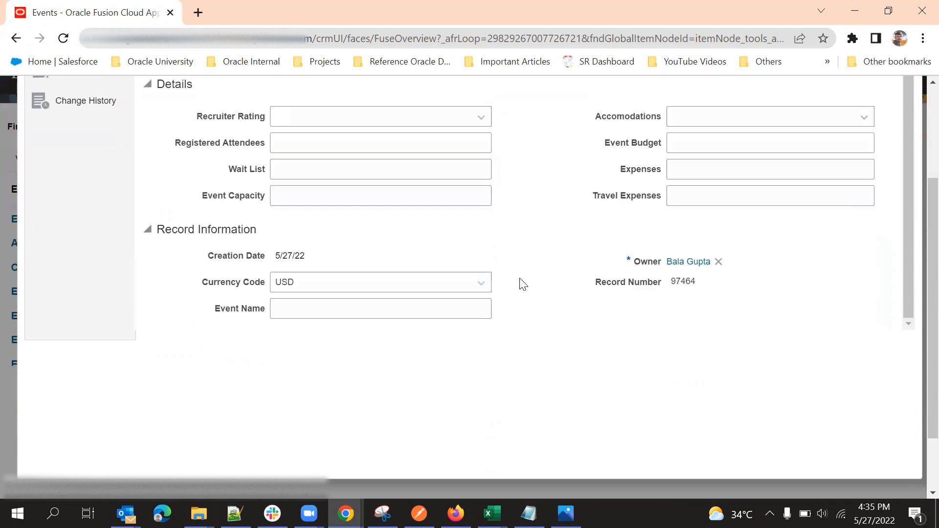
scroll(548, 273, up, 3)
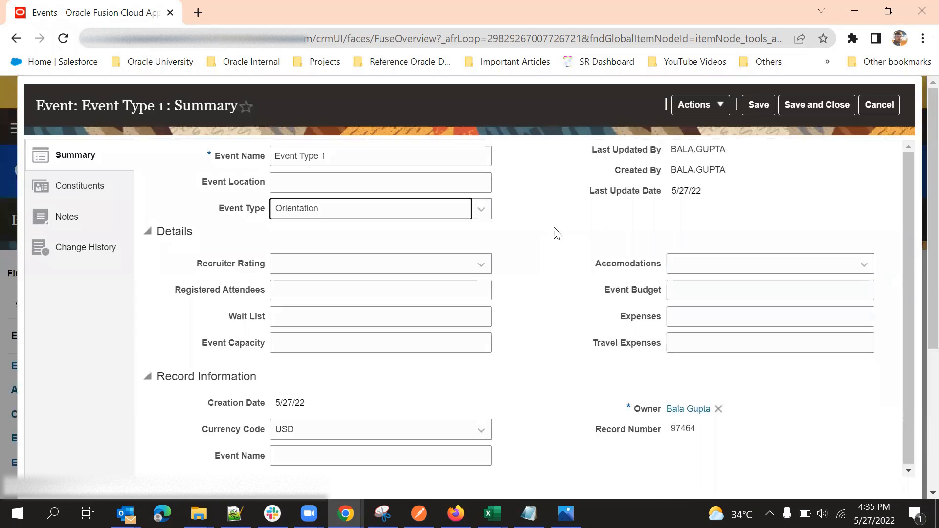
Step: Change the Event Type 1 record's Event Type to Fund Raising, check its layout, and save and close the record
click(352, 206)
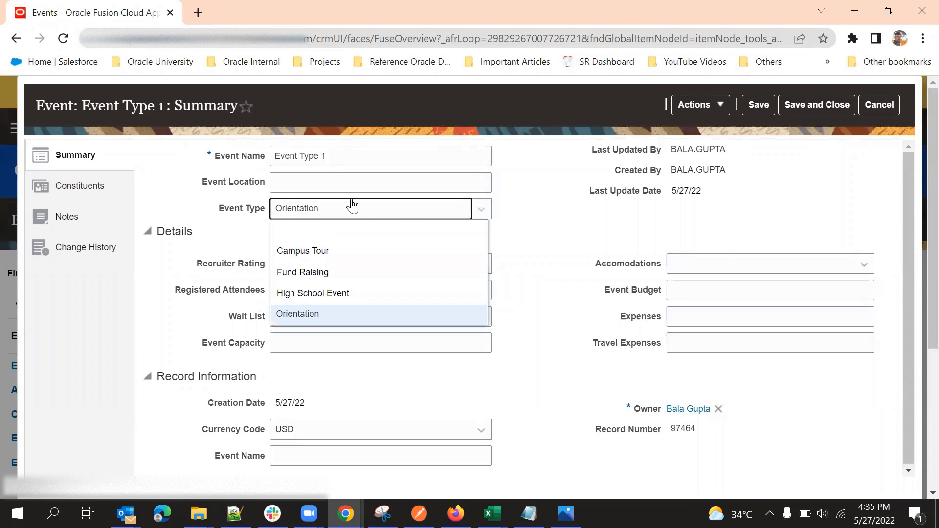
click(551, 235)
click(442, 211)
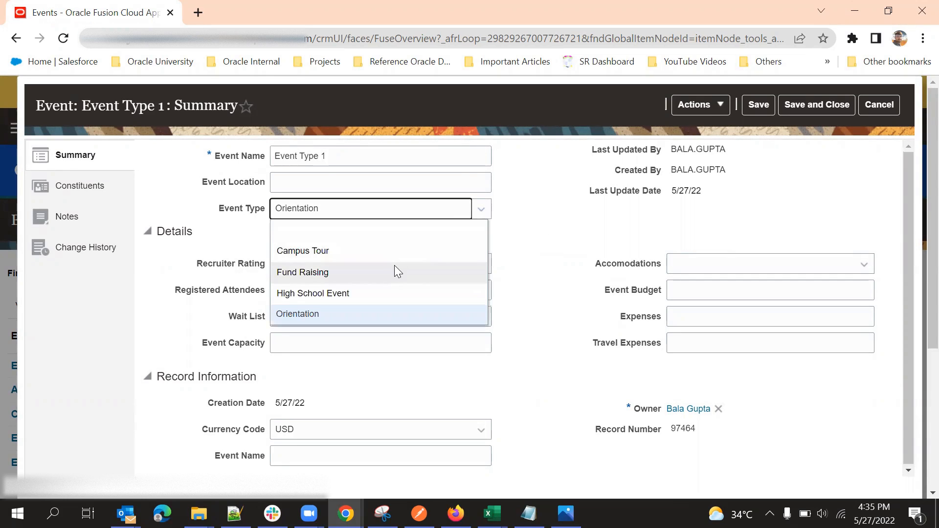
click(394, 271)
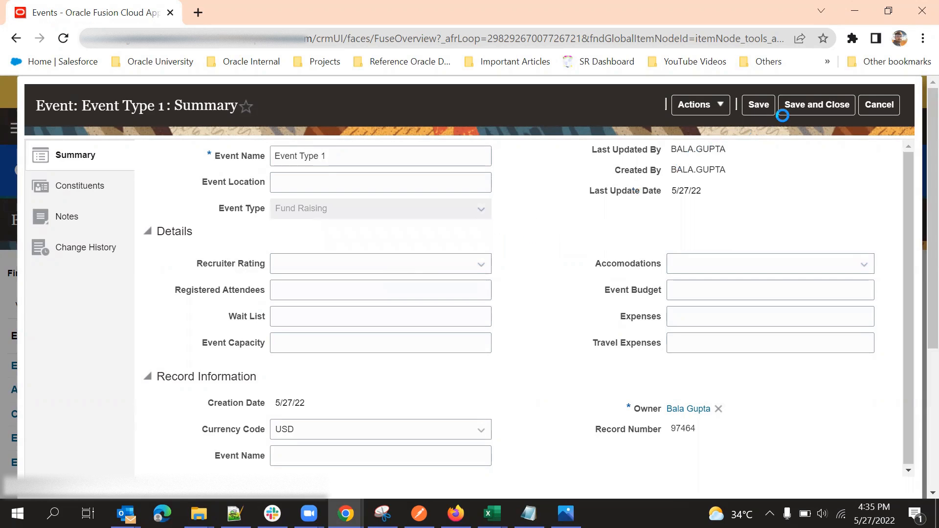
click(757, 103)
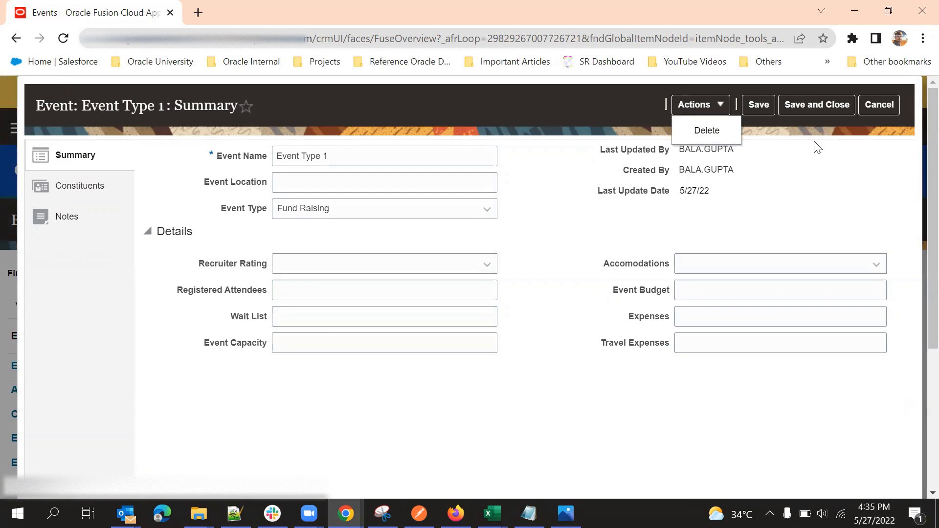
click(819, 104)
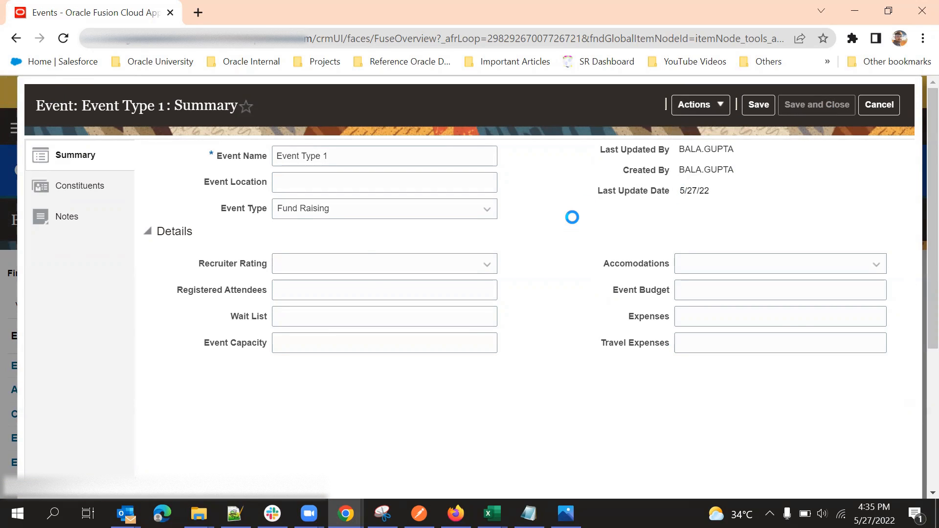
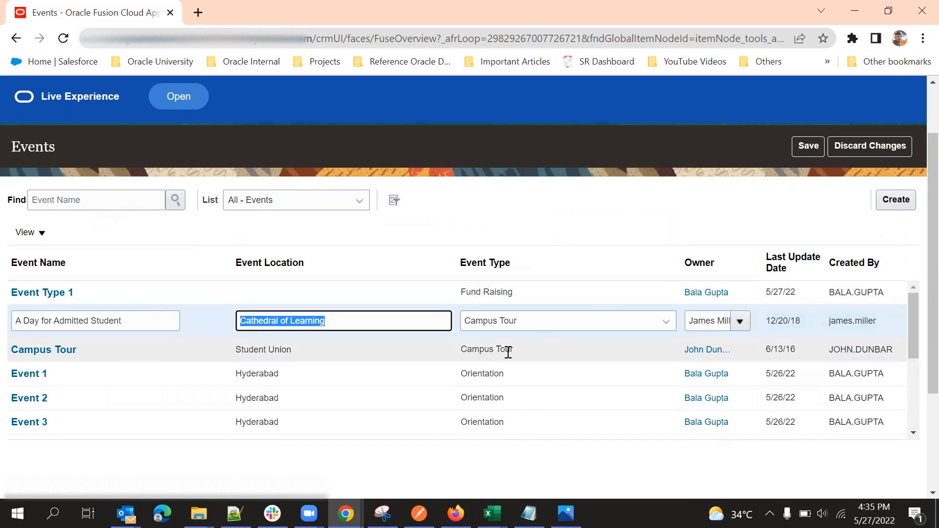
click(424, 366)
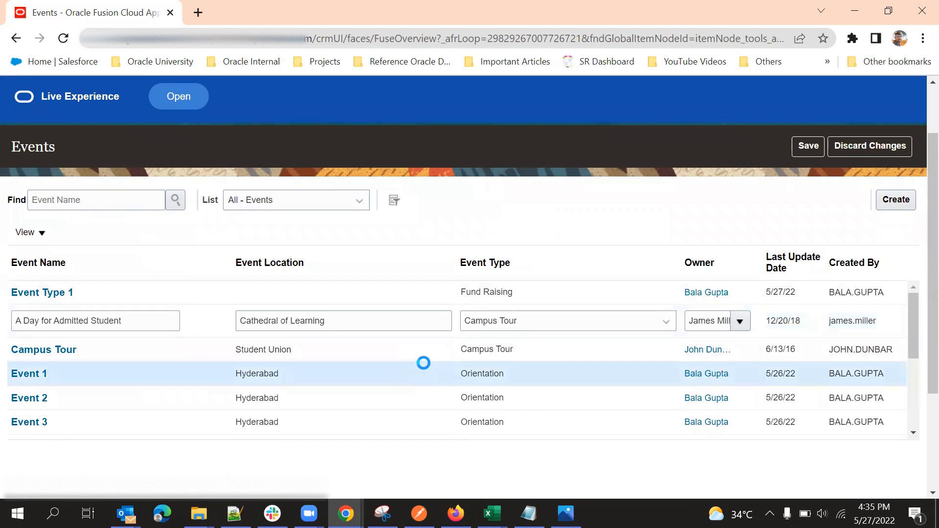
click(428, 338)
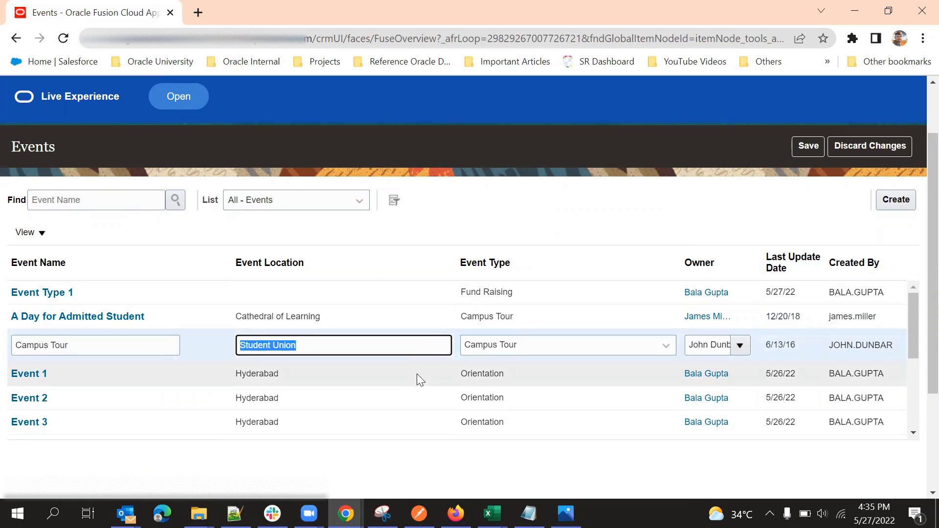
click(478, 223)
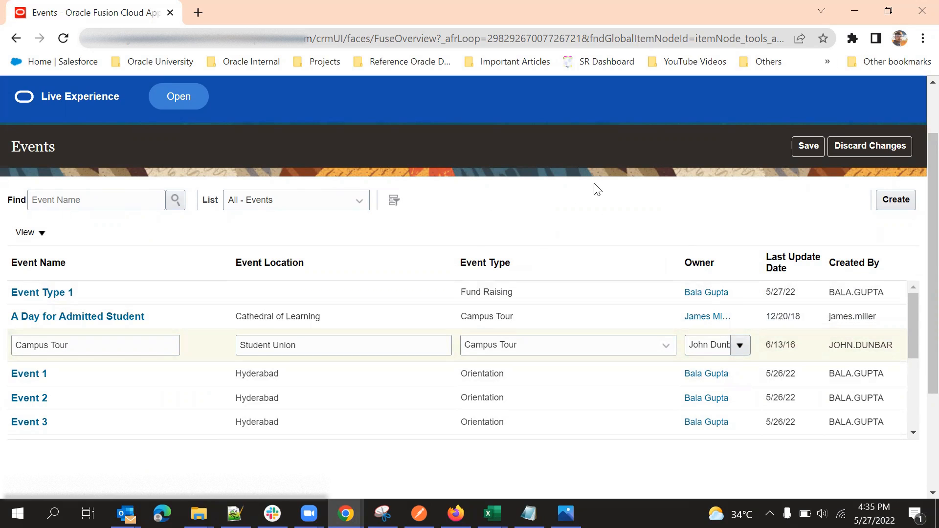
scroll(699, 218, up, 1)
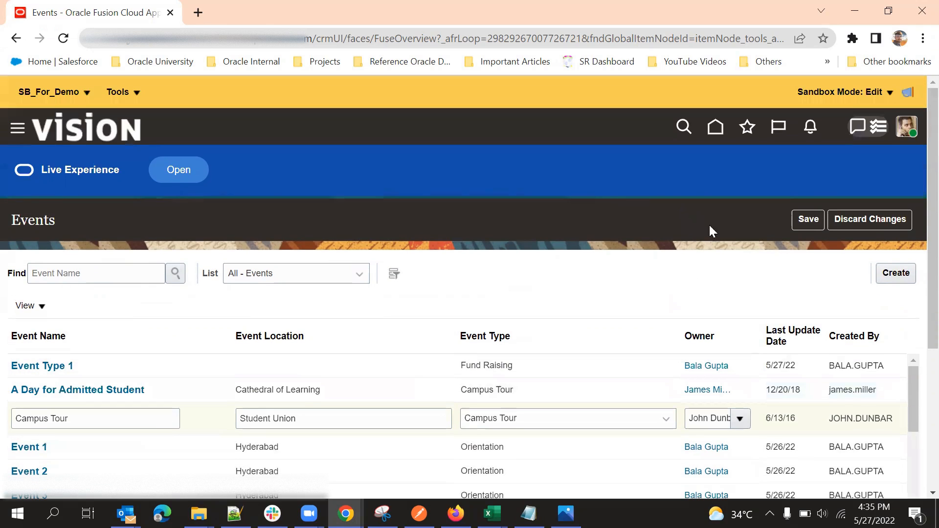
click(860, 219)
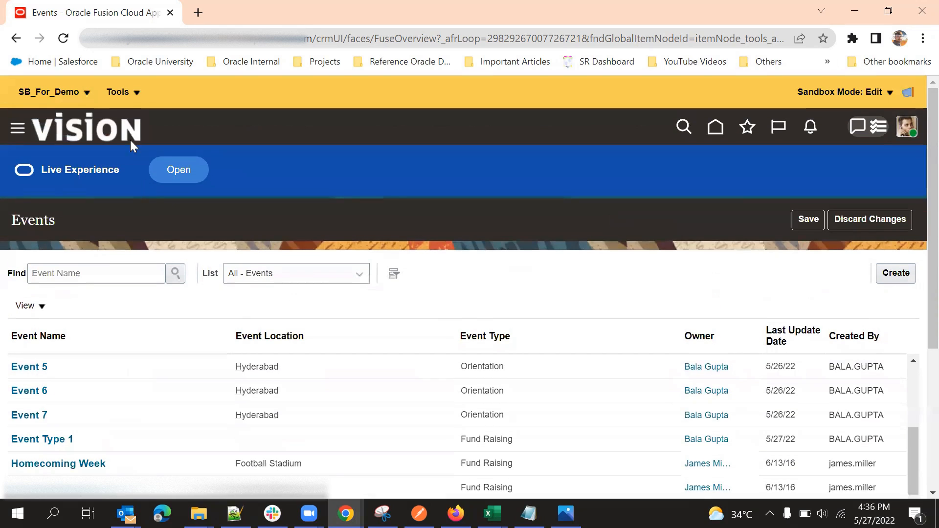
Step: Return to Application Composer and open the ORIENTAION details Pagelayout from the Event object's details page layouts
click(123, 92)
click(151, 116)
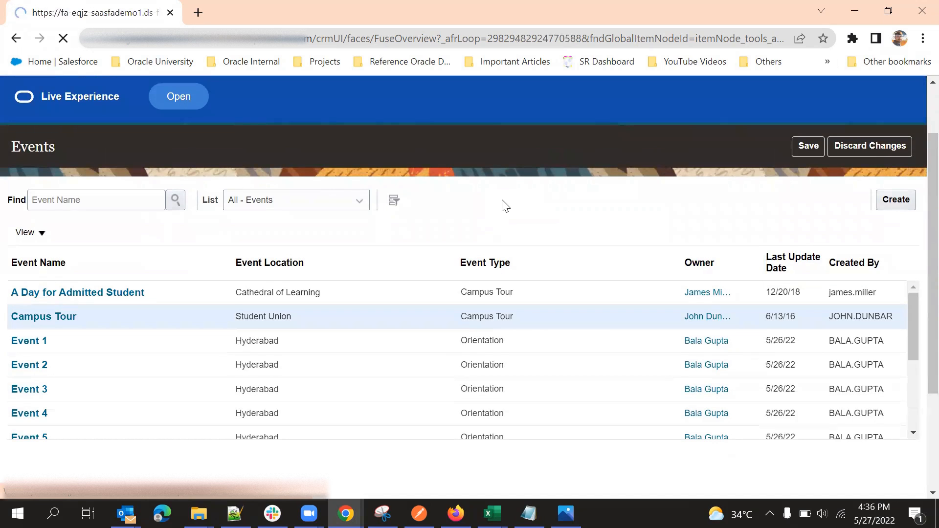
scroll(538, 274, down, 5)
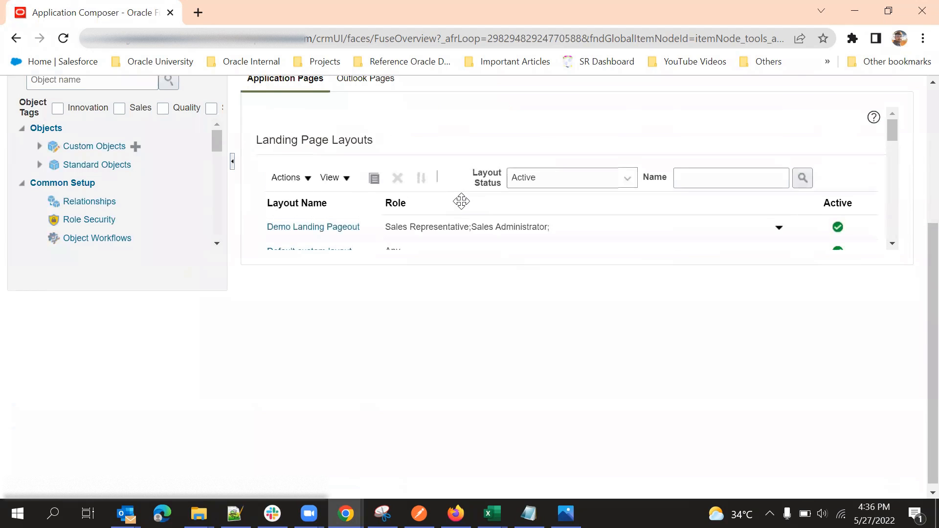
scroll(420, 225, down, 3)
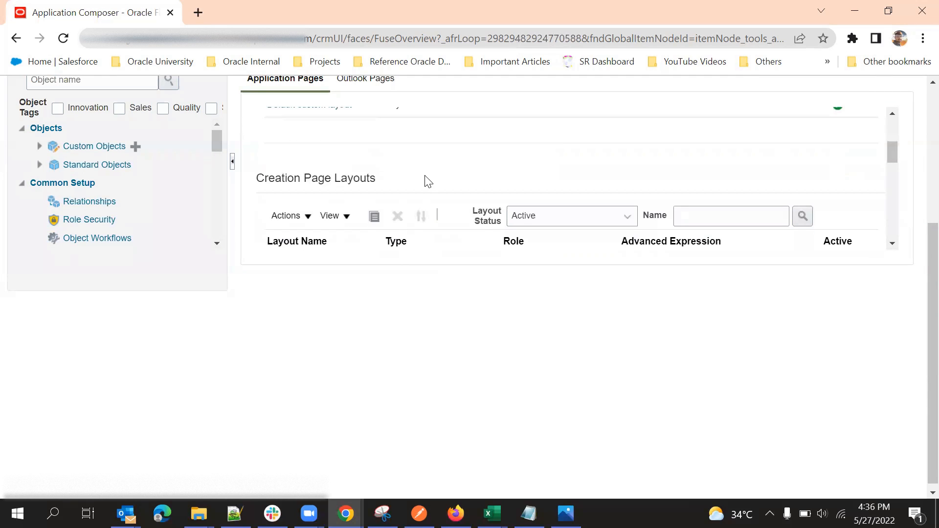
scroll(420, 186, down, 5)
scroll(381, 203, up, 1)
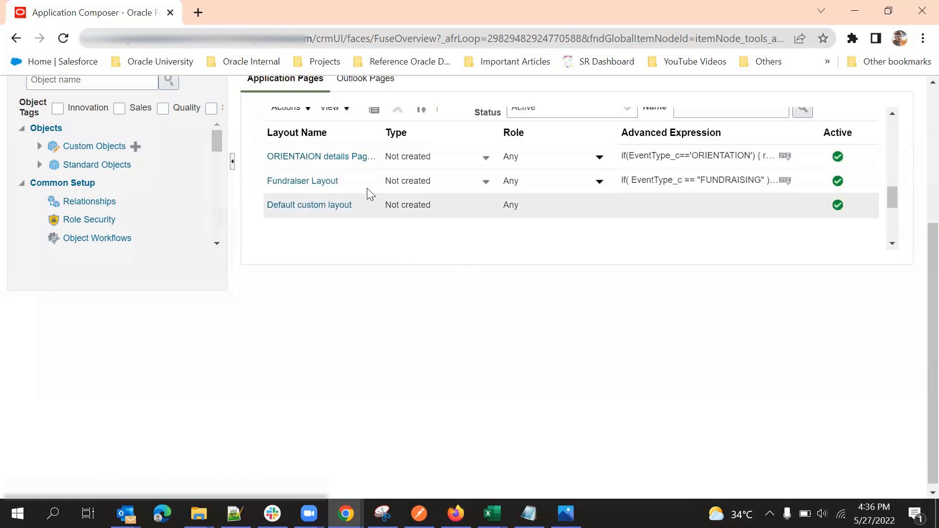
click(311, 164)
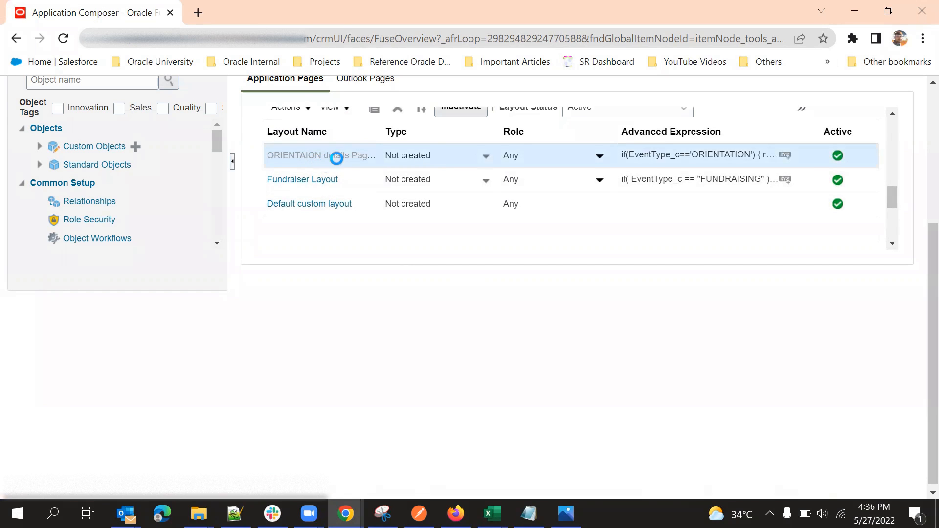
Step: Open the UI properties of the Expenses field in the Details section of the layout's Summary subtab
scroll(504, 281, down, 6)
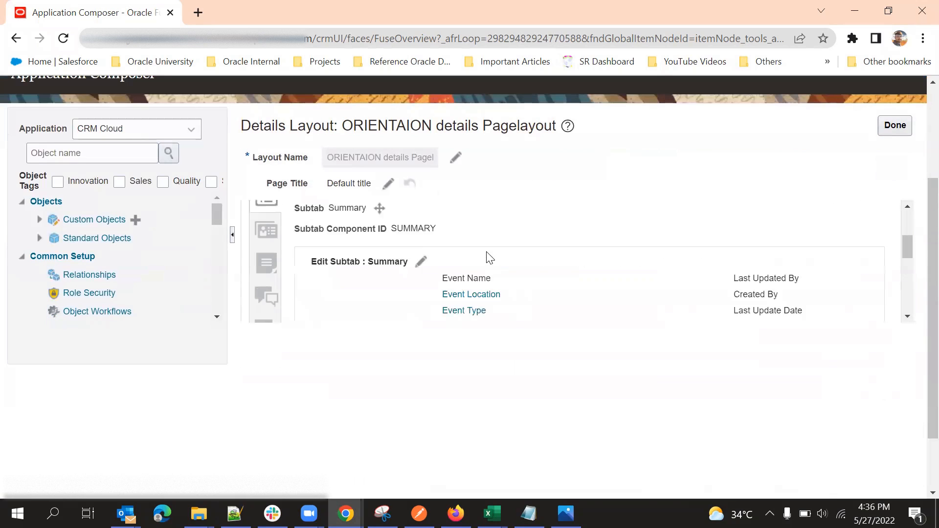
scroll(507, 276, down, 3)
scroll(489, 277, up, 2)
scroll(600, 272, up, 2)
scroll(600, 273, down, 2)
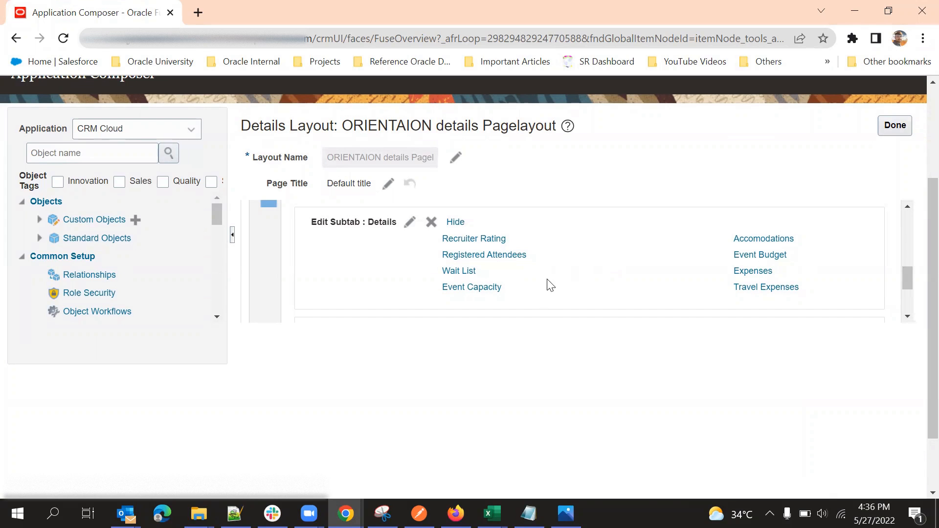
scroll(631, 264, up, 2)
scroll(636, 262, down, 2)
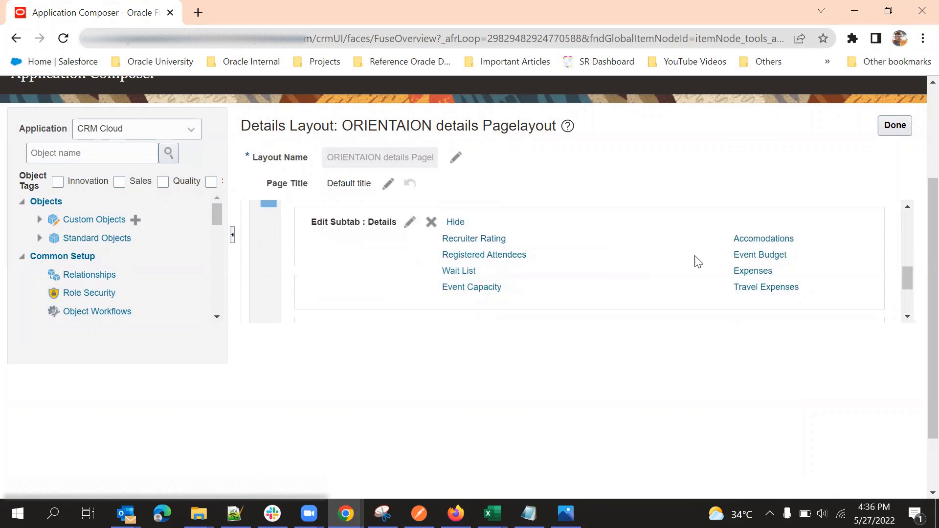
click(755, 273)
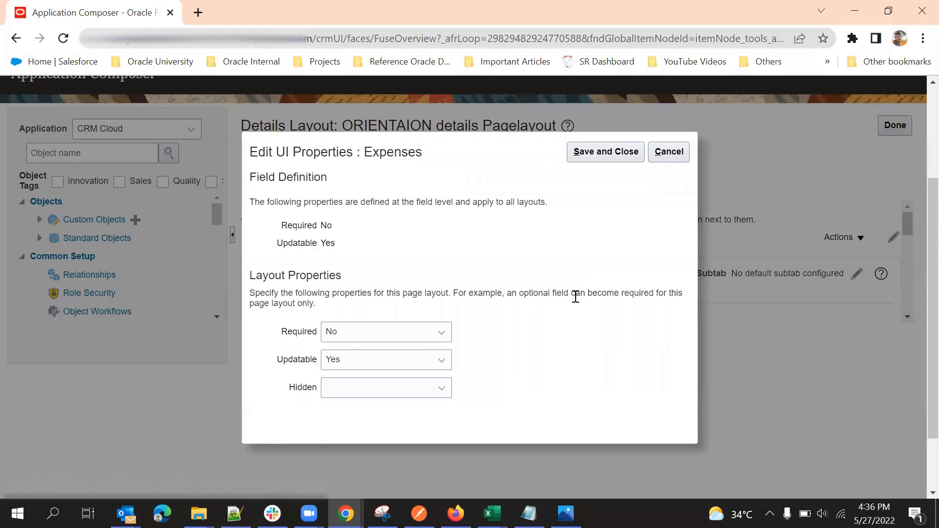
click(677, 154)
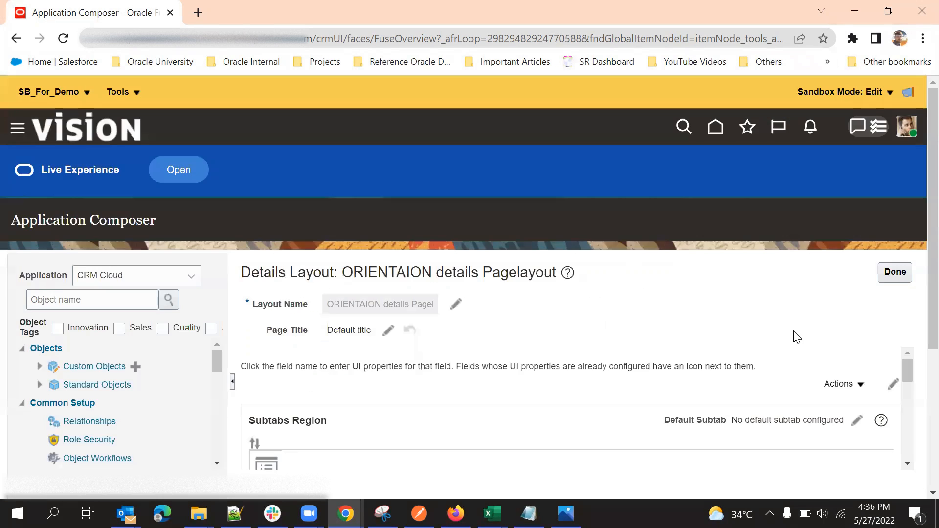
scroll(739, 296, down, 5)
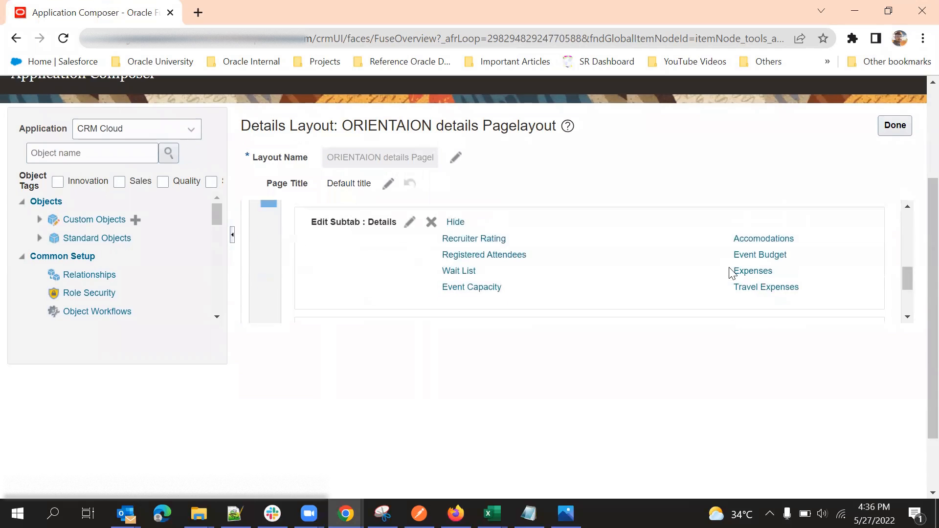
click(753, 272)
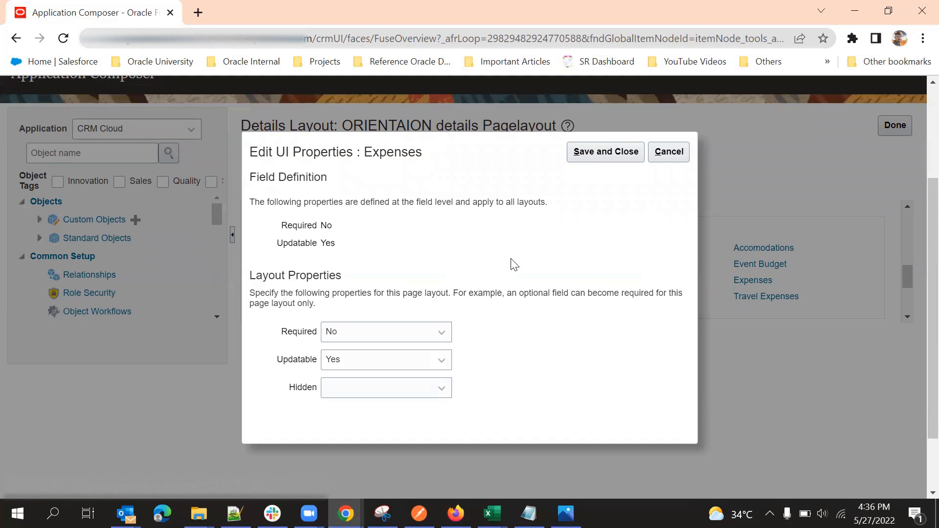
Step: Examine the Layout Properties of the Expenses field, including the choices for Required, Updatable and Hidden
drag(255, 274, 477, 258)
click(433, 268)
click(391, 332)
click(457, 326)
click(368, 360)
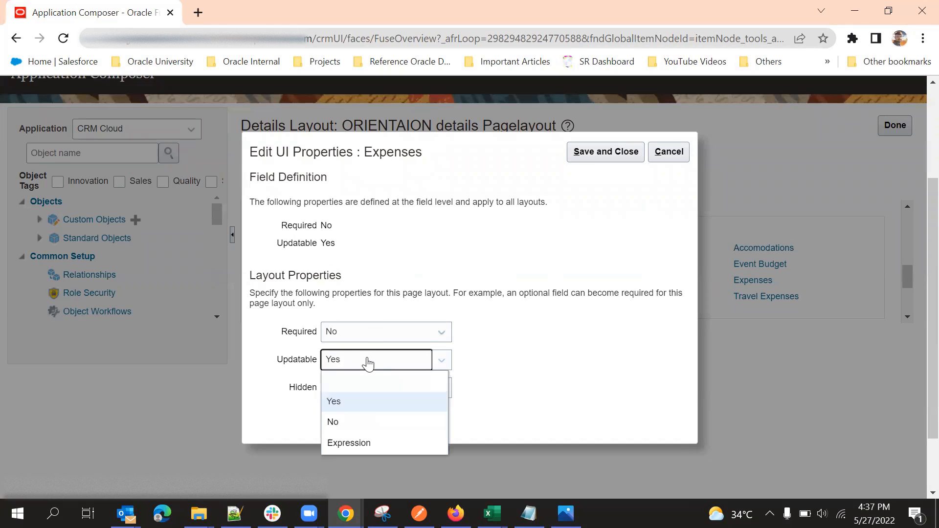
click(544, 354)
click(426, 396)
click(541, 366)
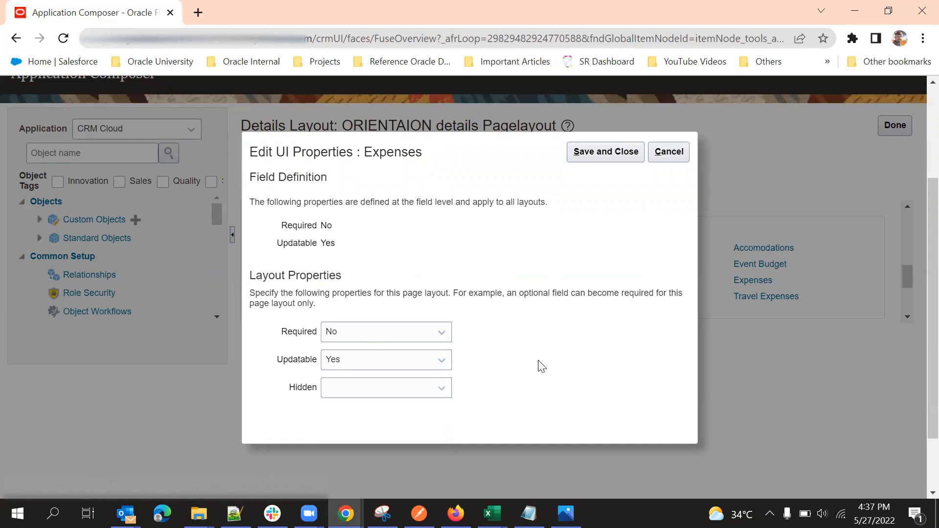
click(435, 360)
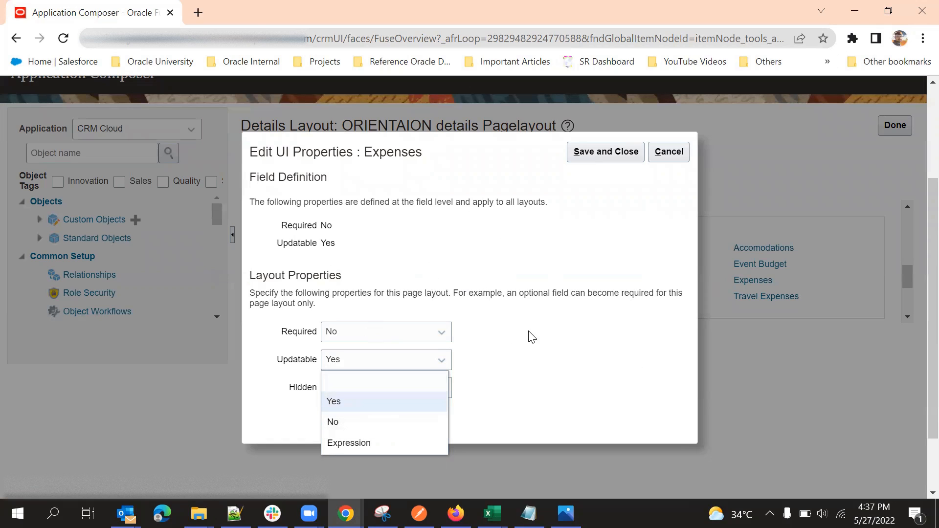
click(393, 368)
click(430, 343)
click(534, 292)
Step: Set the Expenses field's Required property to Expression and view its advanced expression editor without entering a script
click(424, 334)
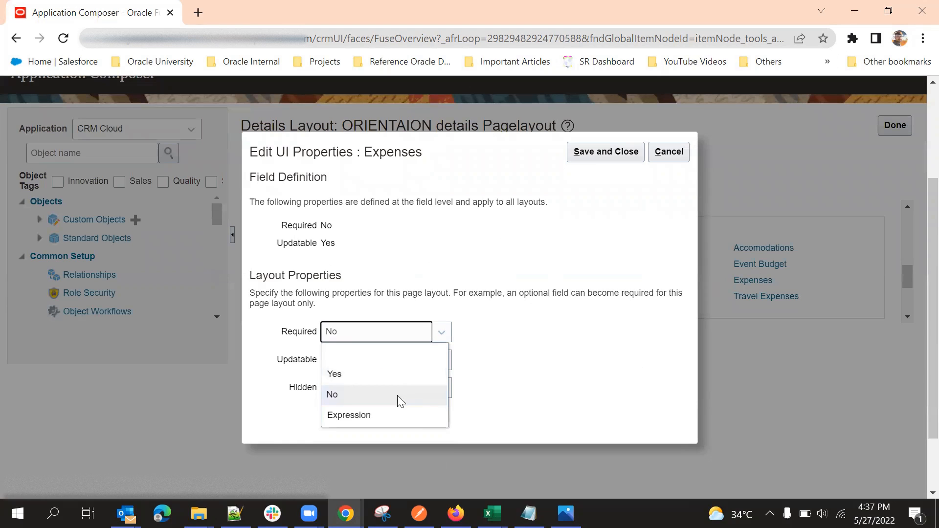
click(394, 414)
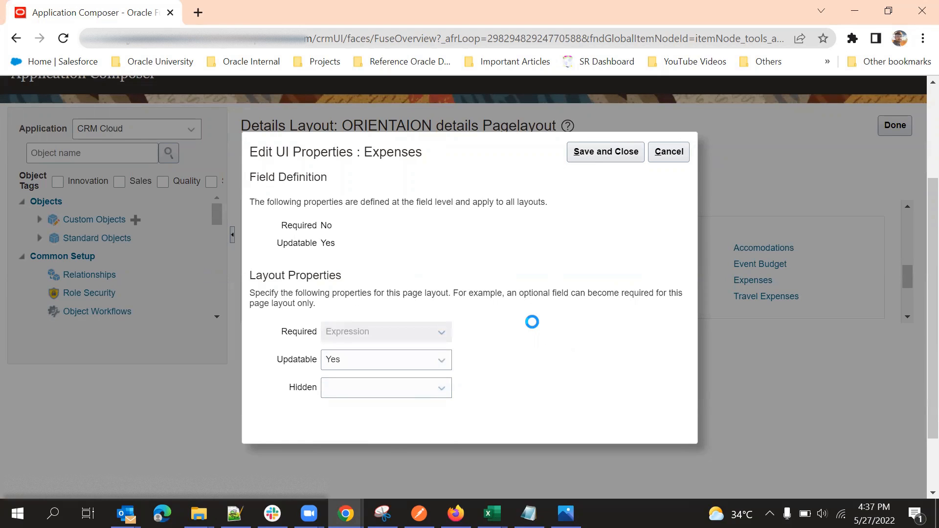
click(464, 332)
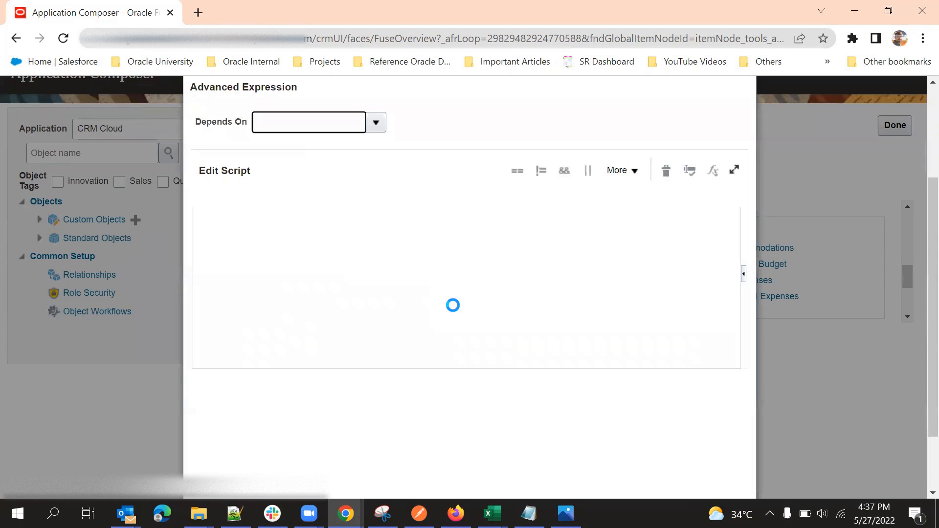
click(362, 270)
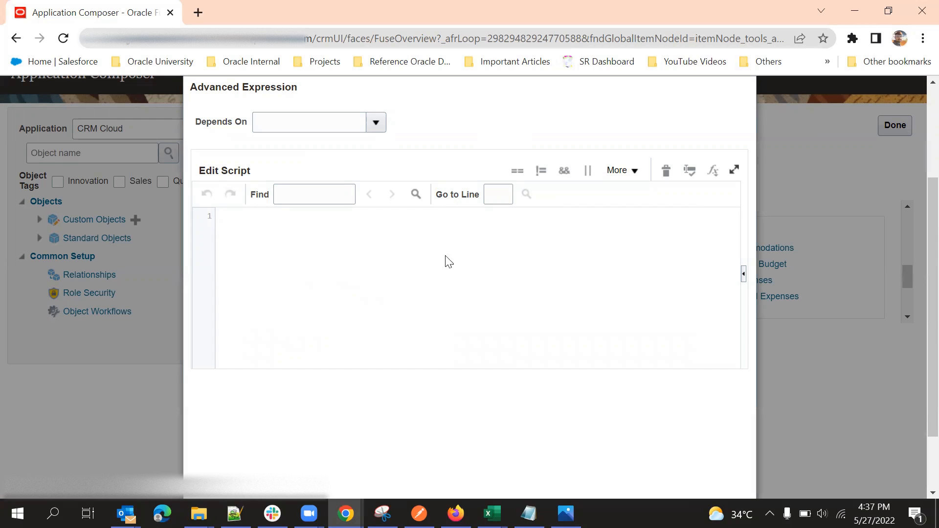
scroll(643, 225, up, 3)
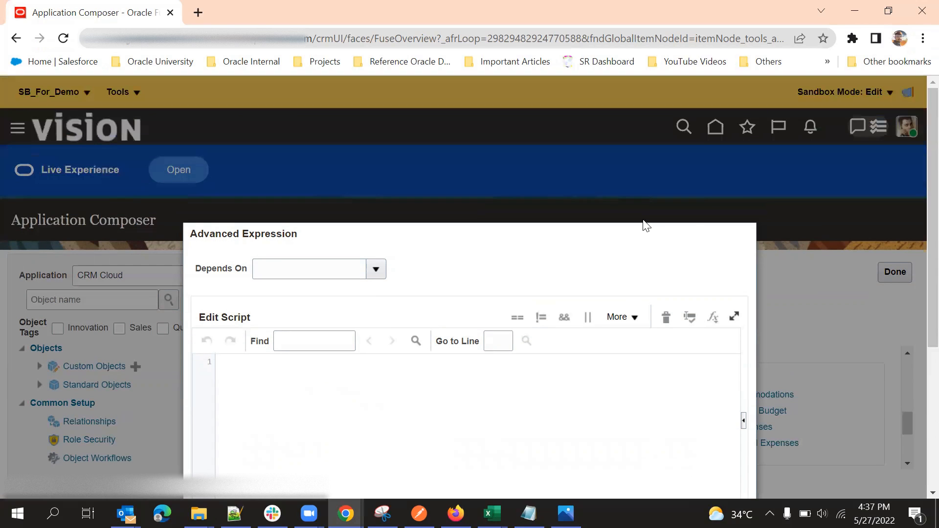
scroll(624, 245, down, 5)
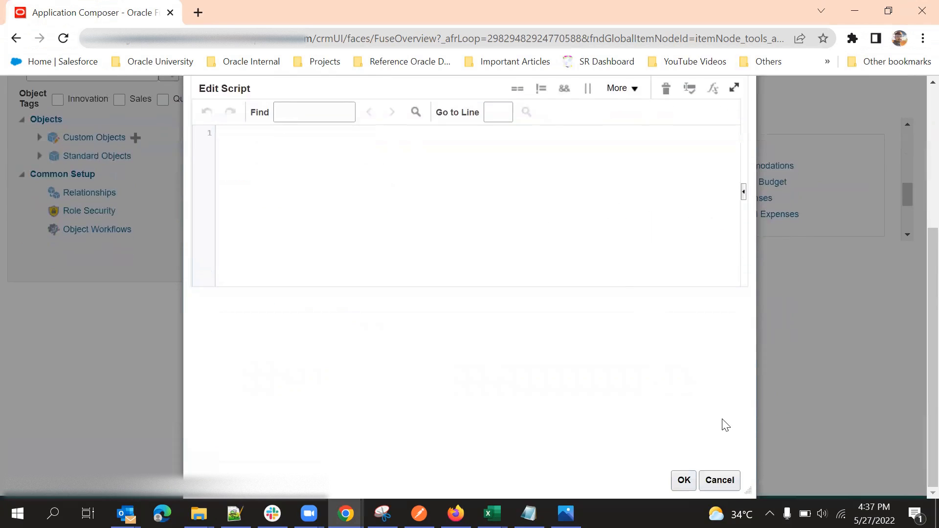
click(719, 479)
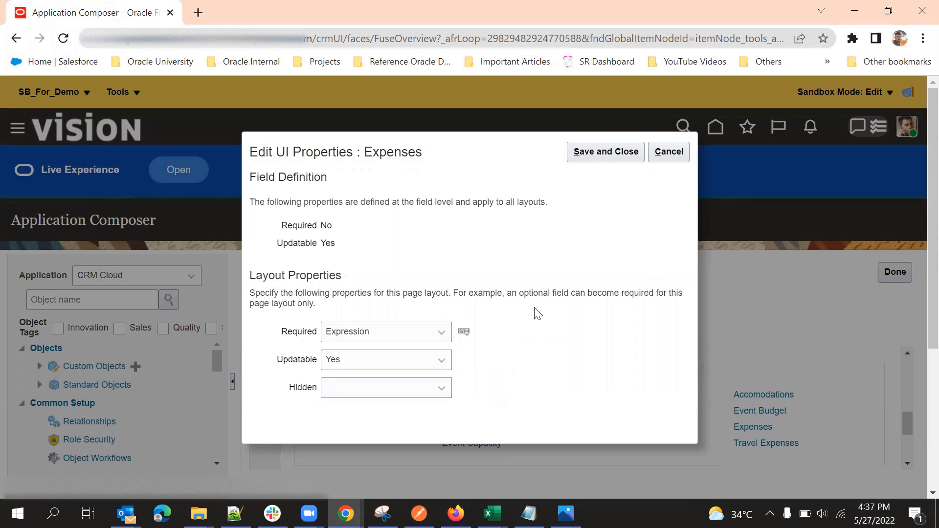
Step: Set the Expenses field's Required property to Yes for this layout
click(424, 335)
click(405, 373)
click(395, 363)
click(546, 337)
Step: Examine the choices available for the Expenses field's Updatable and Required layout properties
click(420, 361)
click(525, 348)
click(428, 370)
click(473, 400)
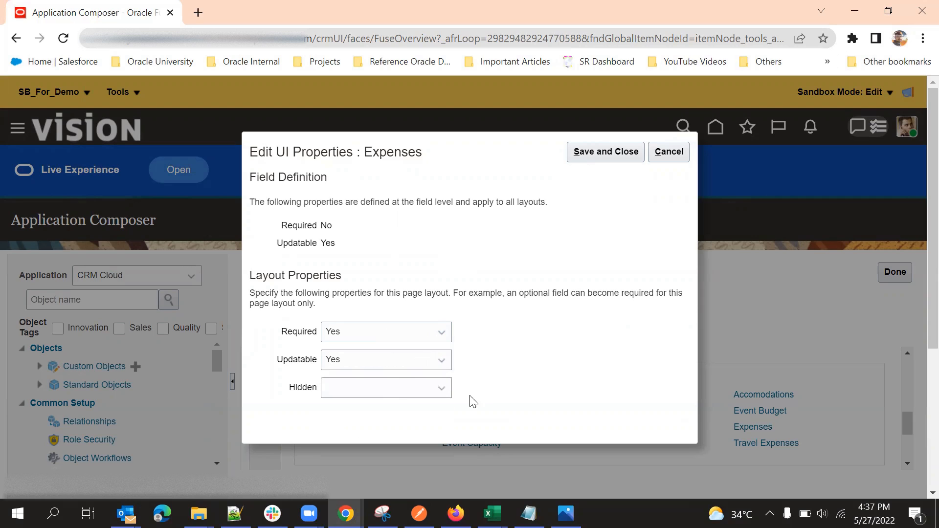
click(390, 360)
click(505, 373)
click(400, 363)
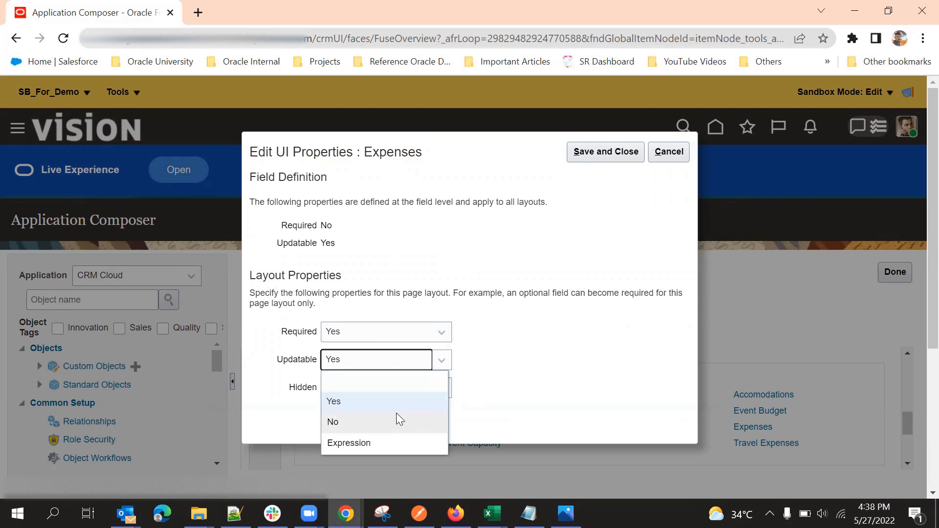
click(402, 362)
click(418, 334)
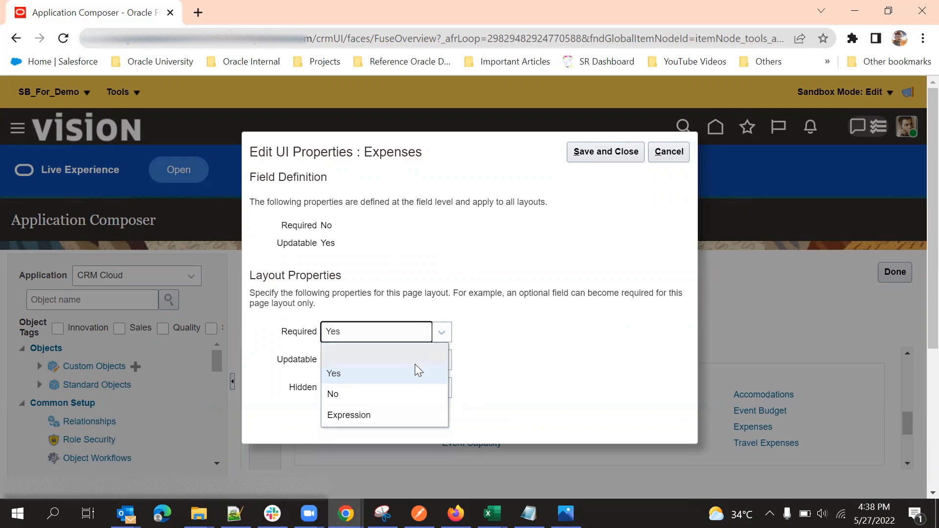
click(584, 317)
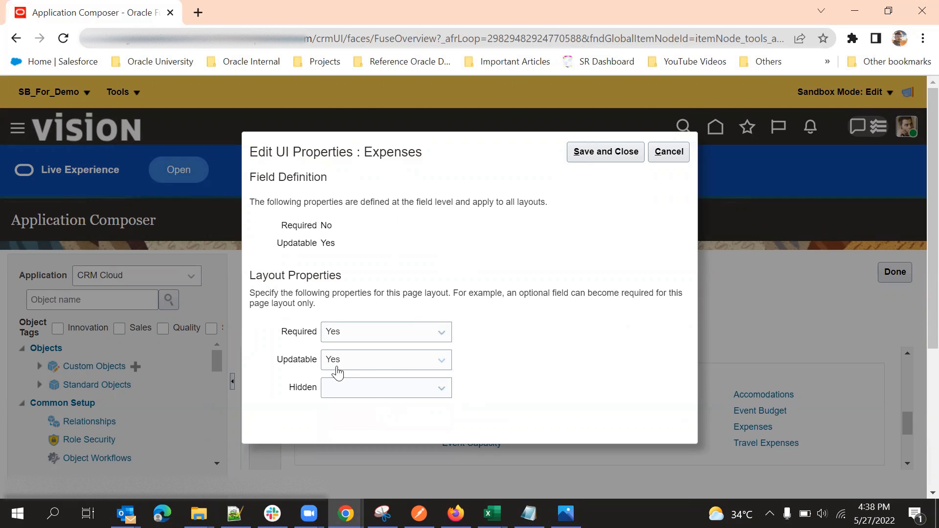
Step: Set the Expenses field's Hidden property to Expression and open its advanced expression editor
click(415, 395)
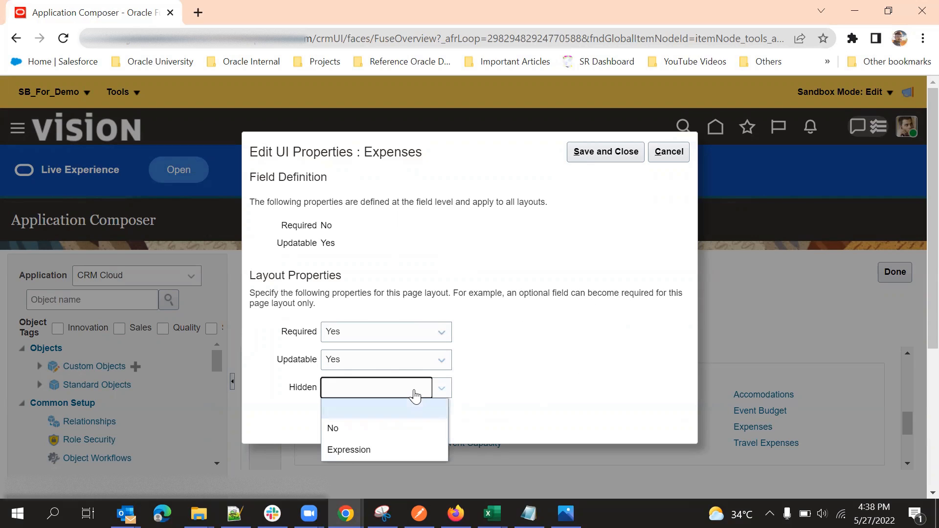
click(579, 362)
click(415, 392)
click(541, 391)
click(361, 394)
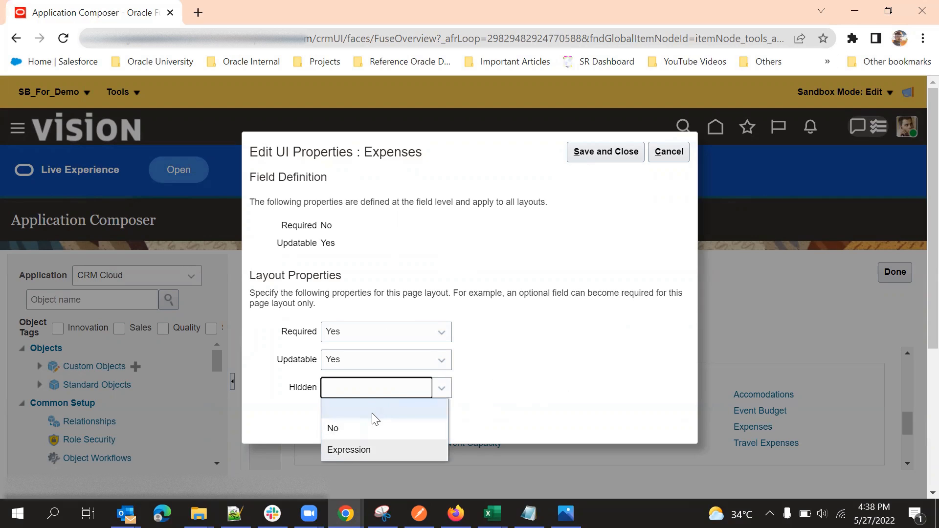
click(373, 450)
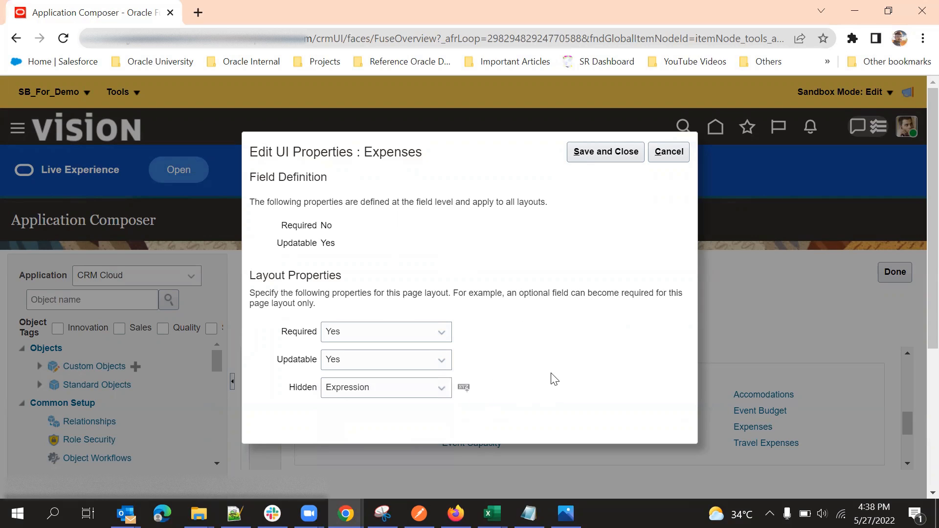
click(464, 388)
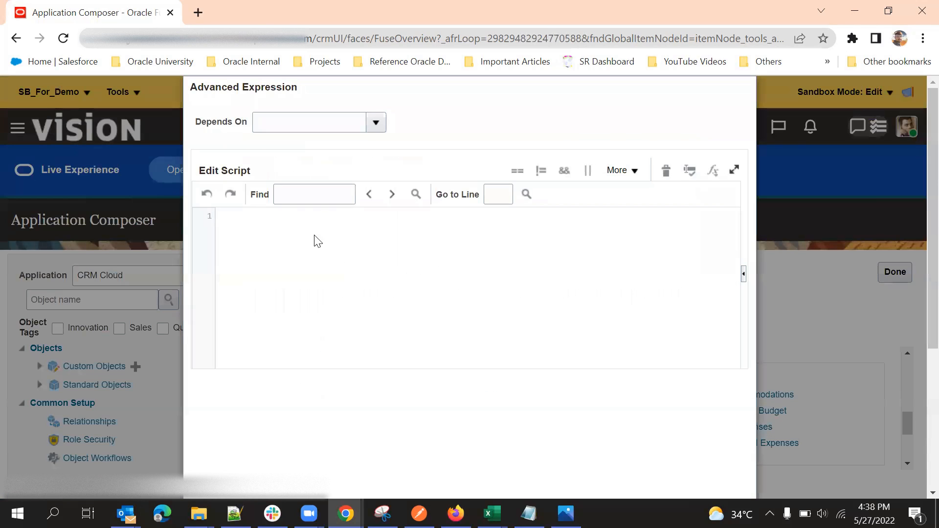
Step: Look up the Event Budget attribute among the Event object's fields and copy its name, EventBudget_c, into the script
click(712, 169)
click(420, 196)
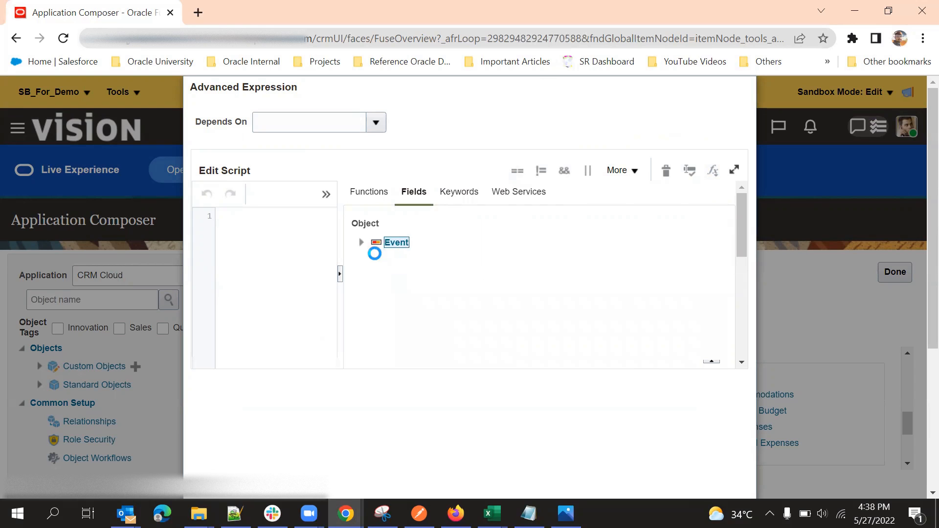
scroll(425, 283, down, 2)
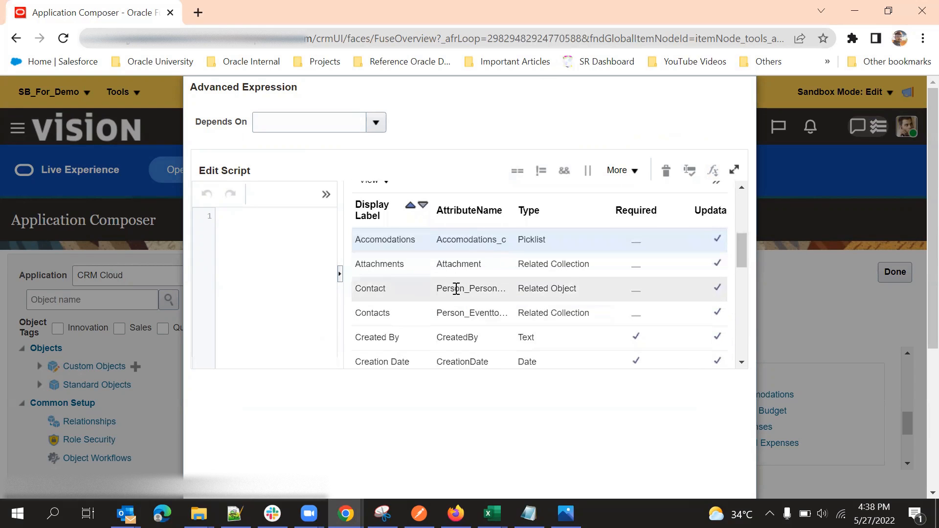
scroll(452, 290, down, 4)
double_click(466, 241)
key(ctrl+c)
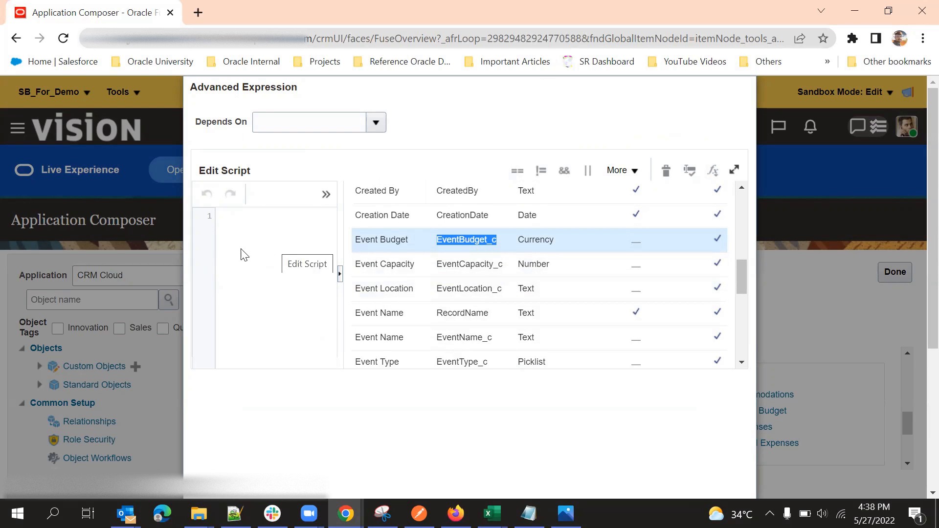
click(217, 238)
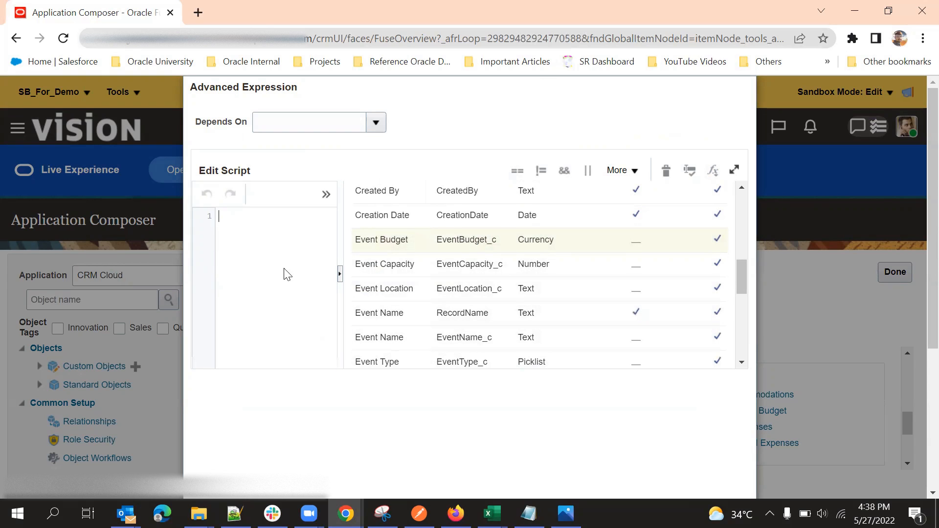
key(ctrl+v)
Step: Complete the Hidden script as if(EventBudget_c>1000) {return true} else {return false}
click(340, 274)
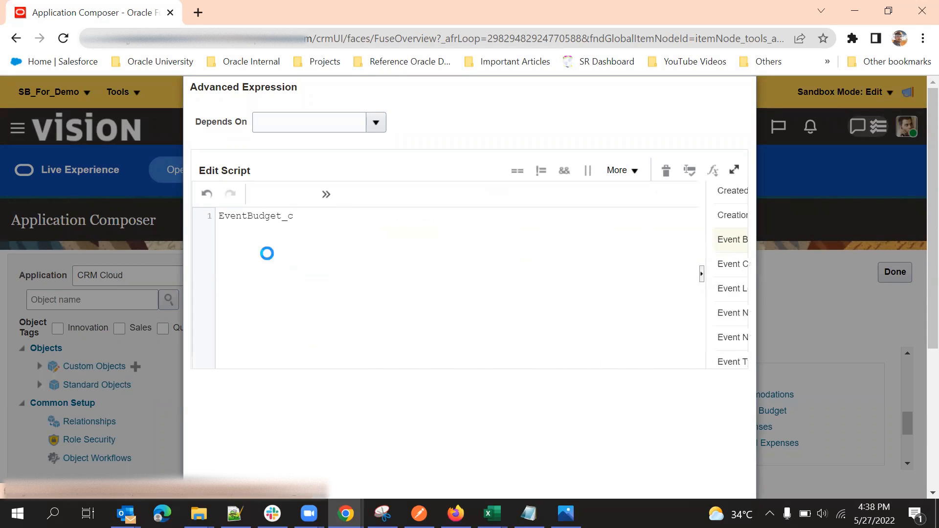
key(Home)
text(if()
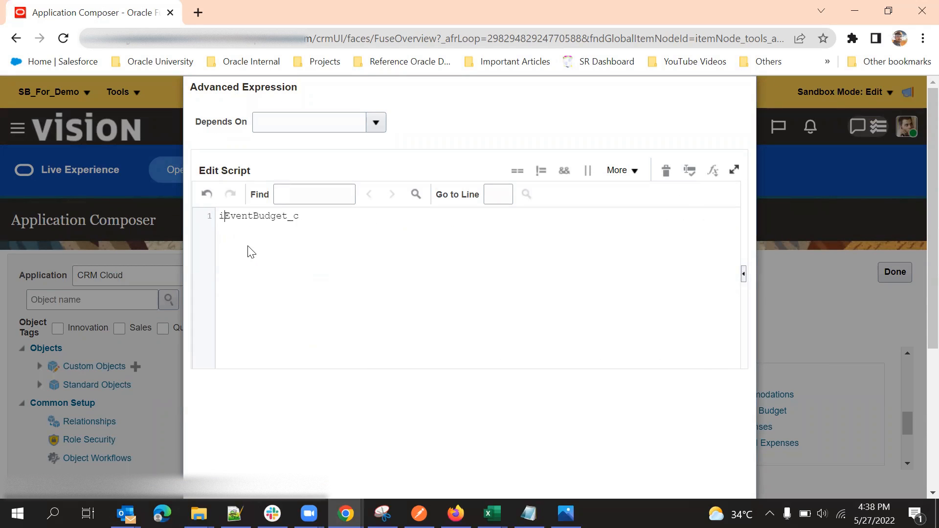
double_click(297, 217)
click(340, 216)
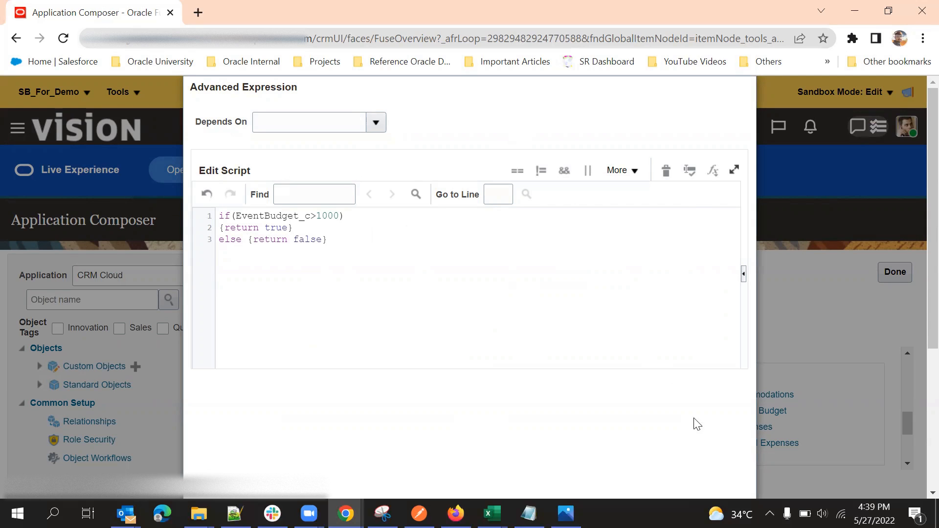
Step: Make the Hidden expression depend on the Event Budget field and accept the expression
click(376, 122)
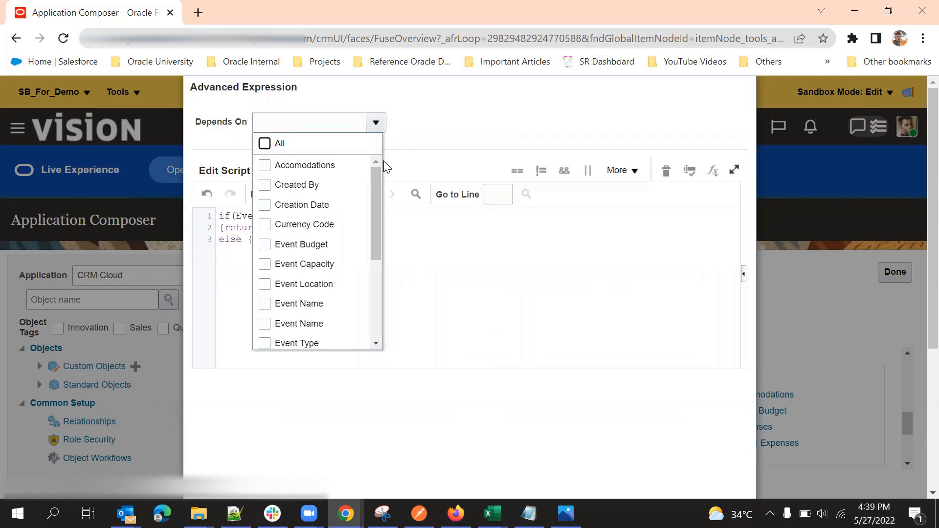
click(484, 122)
click(374, 123)
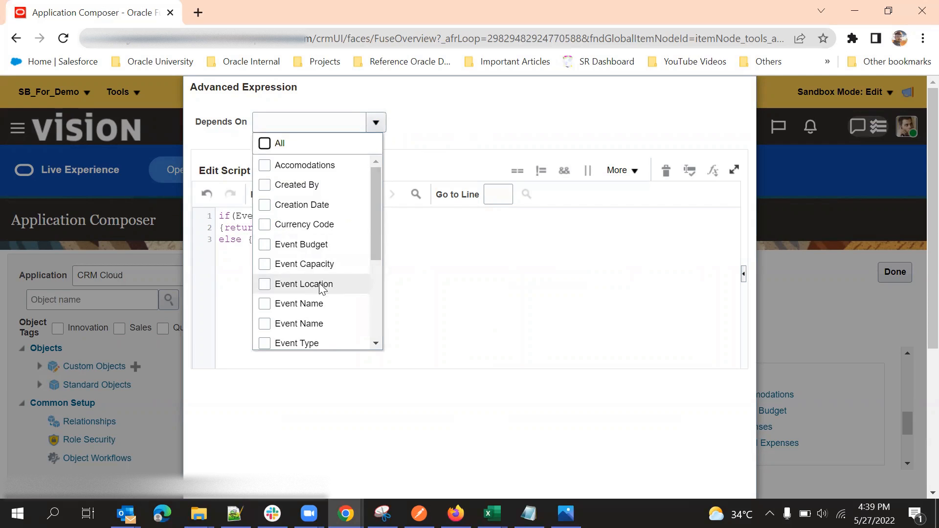
click(299, 244)
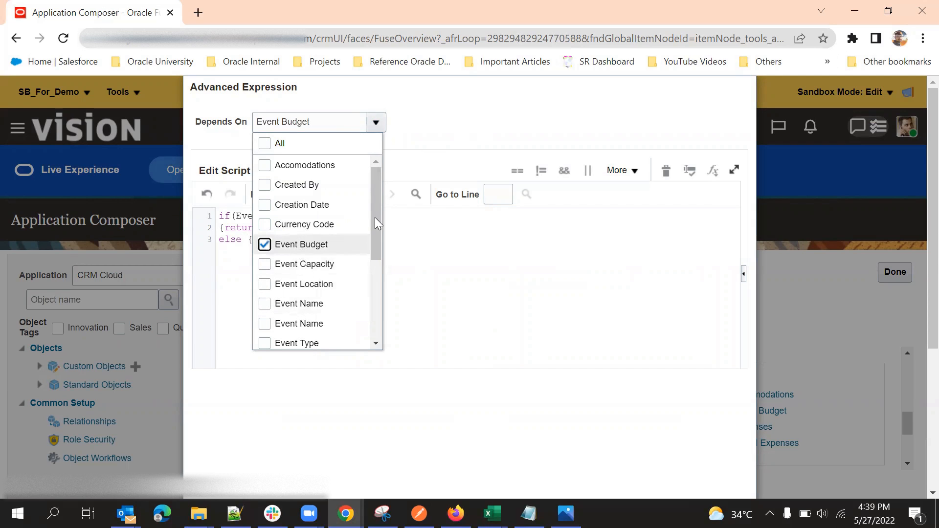
click(533, 121)
scroll(643, 419, down, 3)
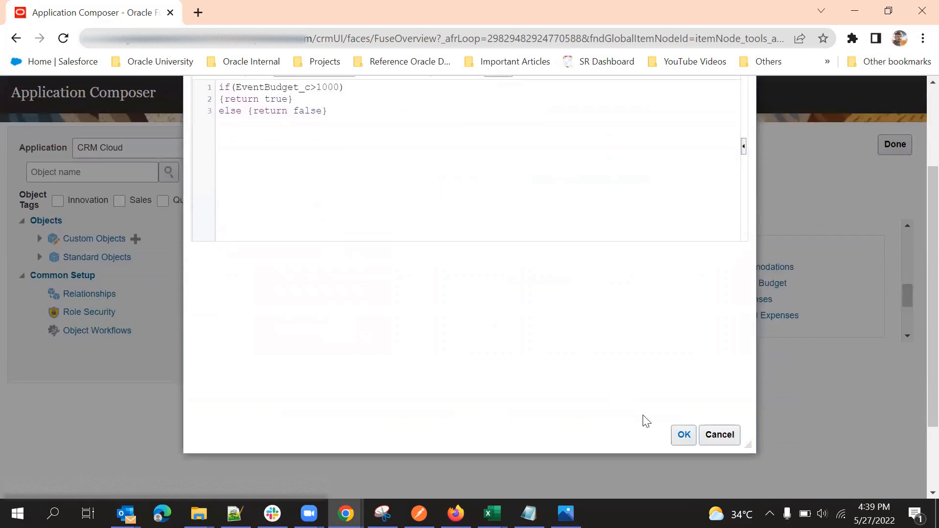
click(684, 434)
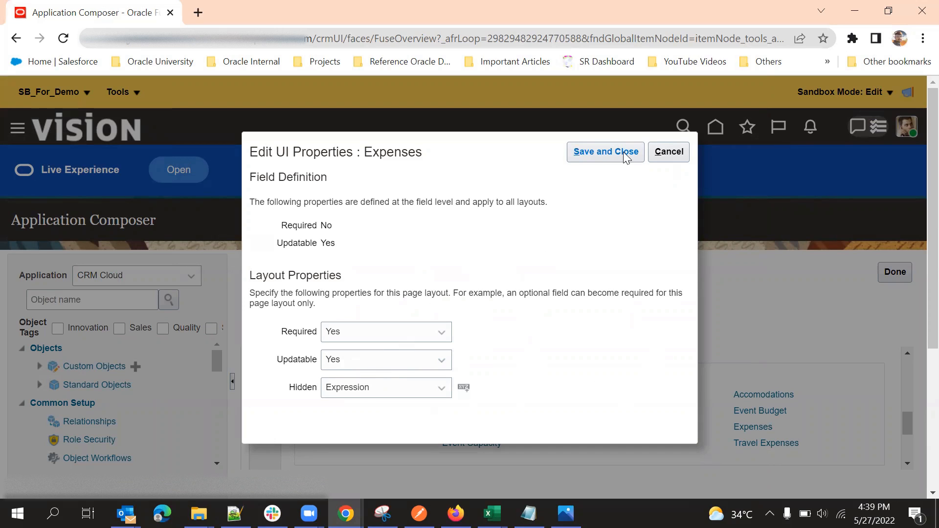
Step: Save the Expenses field's UI properties and finish editing the Orientation details layout
click(605, 152)
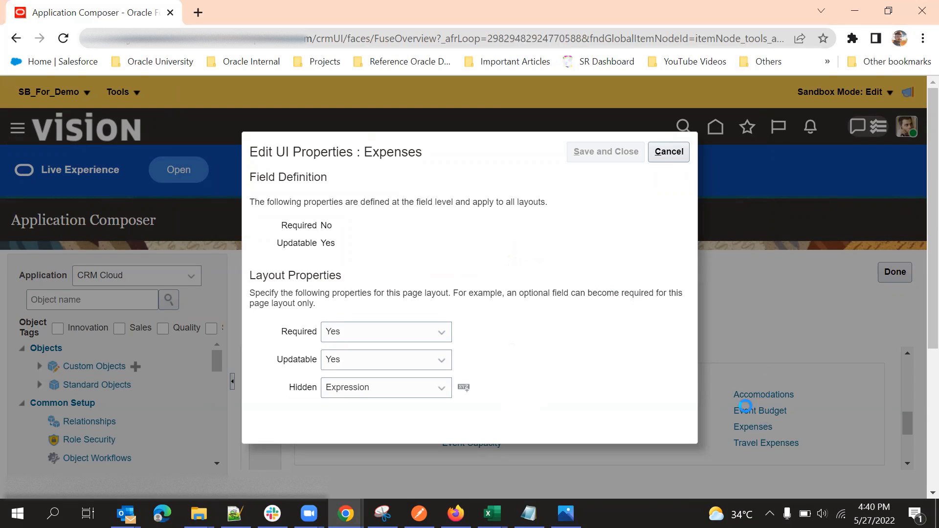
scroll(746, 405, down, 2)
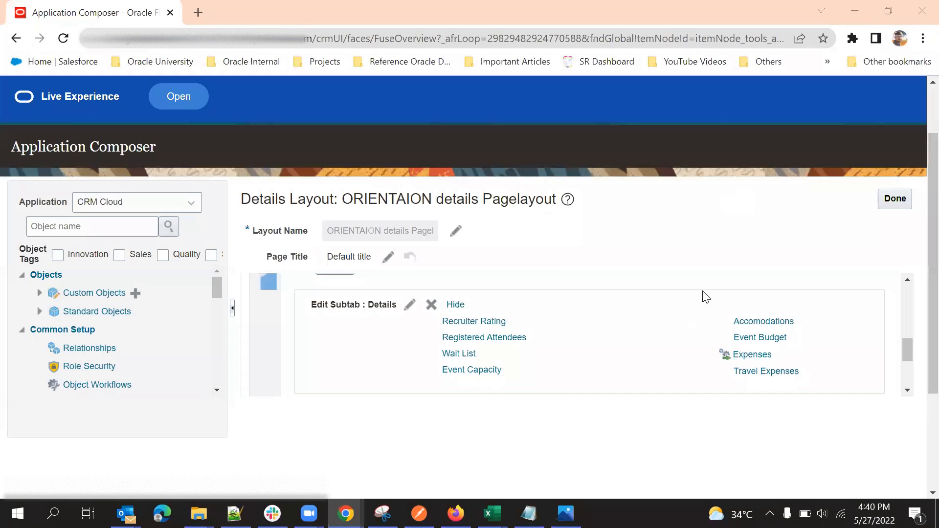
click(895, 200)
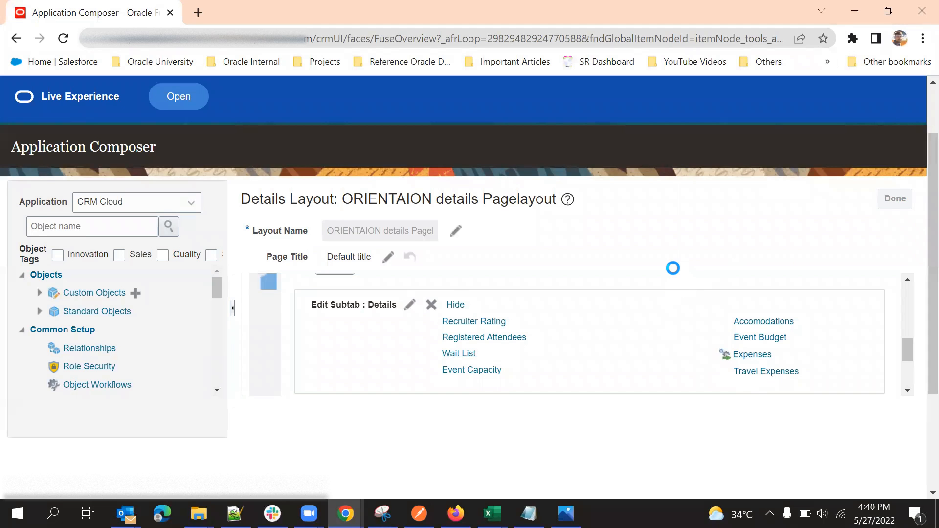
scroll(337, 165, up, 2)
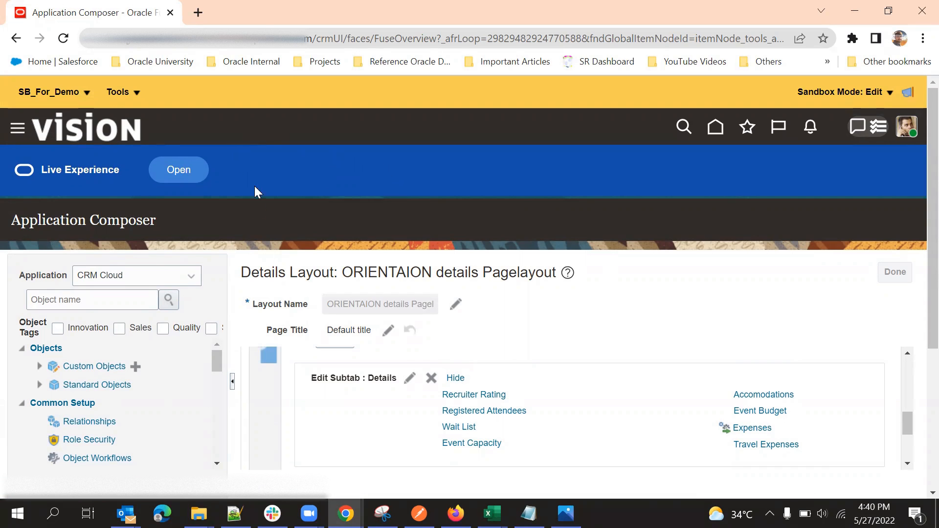
scroll(662, 391, down, 2)
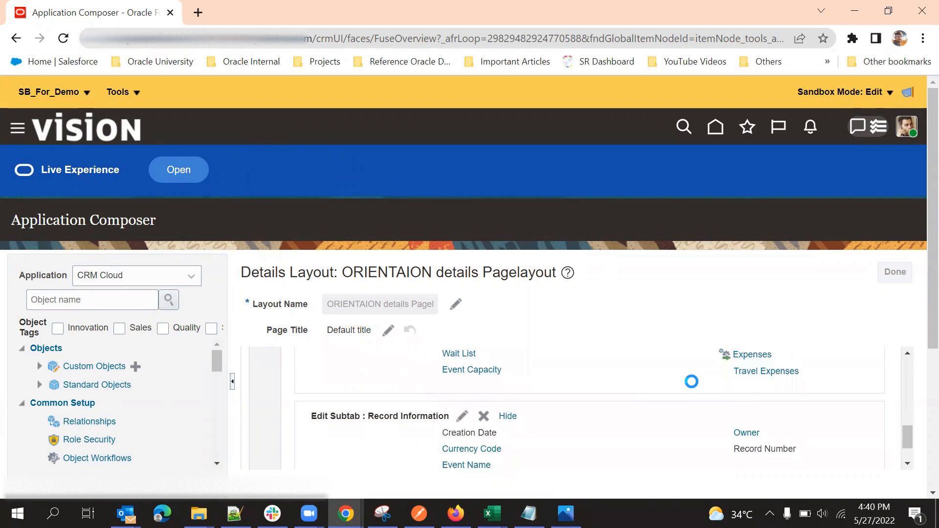
scroll(711, 387, down, 2)
scroll(732, 379, up, 2)
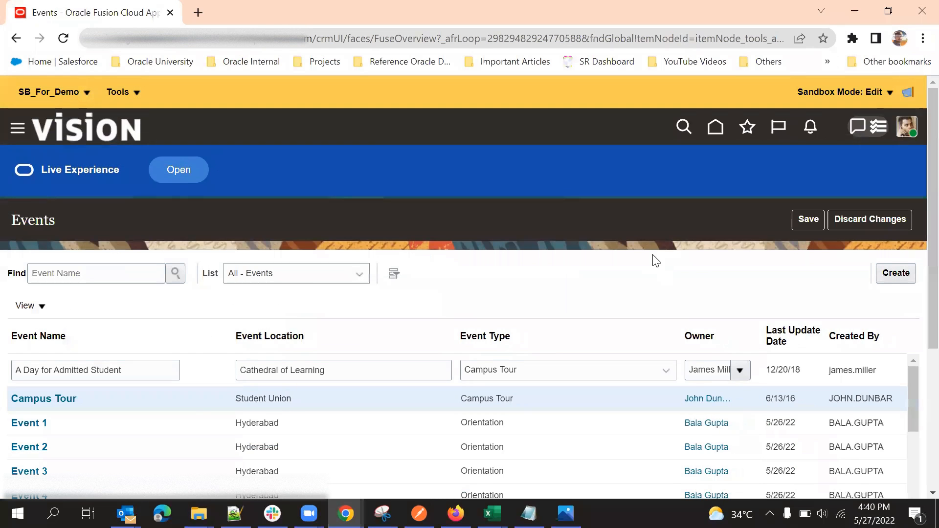
Step: Open the Event 2 record from the Events list and review the fields in its Details section
scroll(607, 289, down, 3)
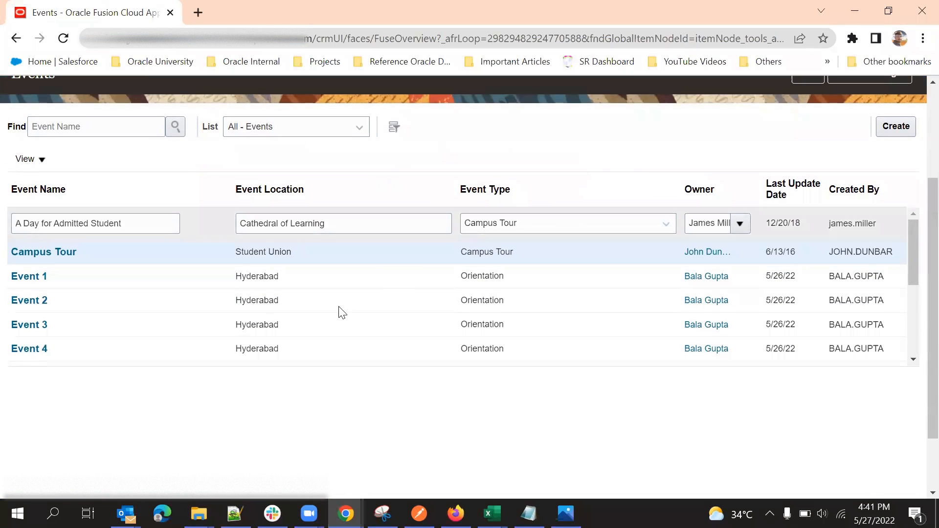
click(39, 302)
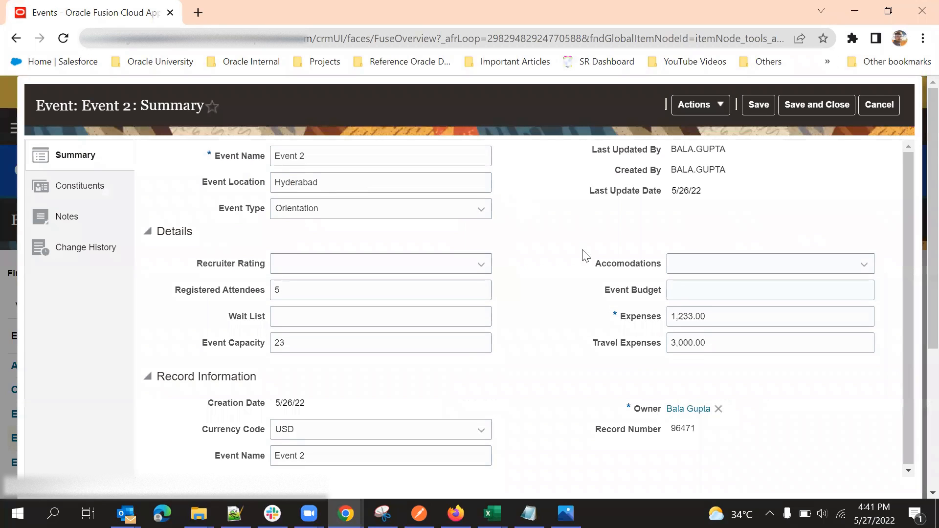
scroll(589, 306, down, 3)
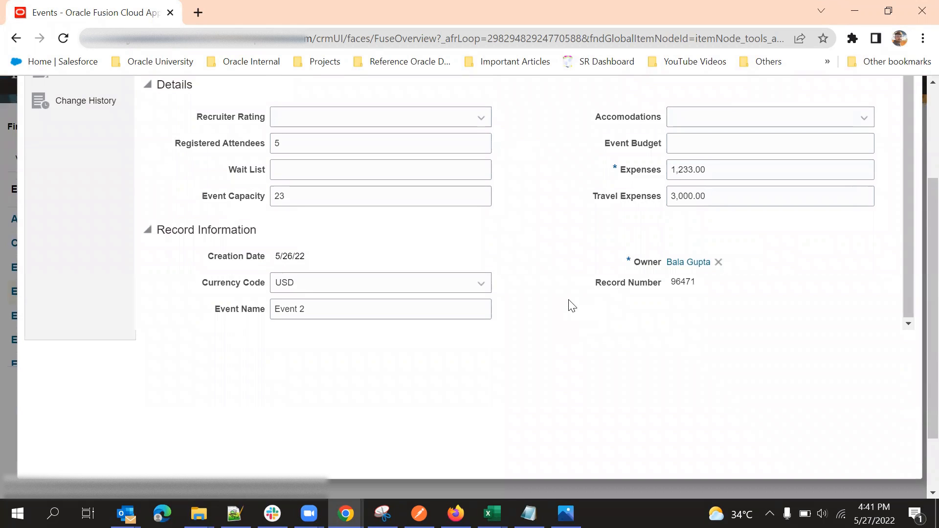
scroll(570, 304, up, 2)
scroll(593, 286, up, 2)
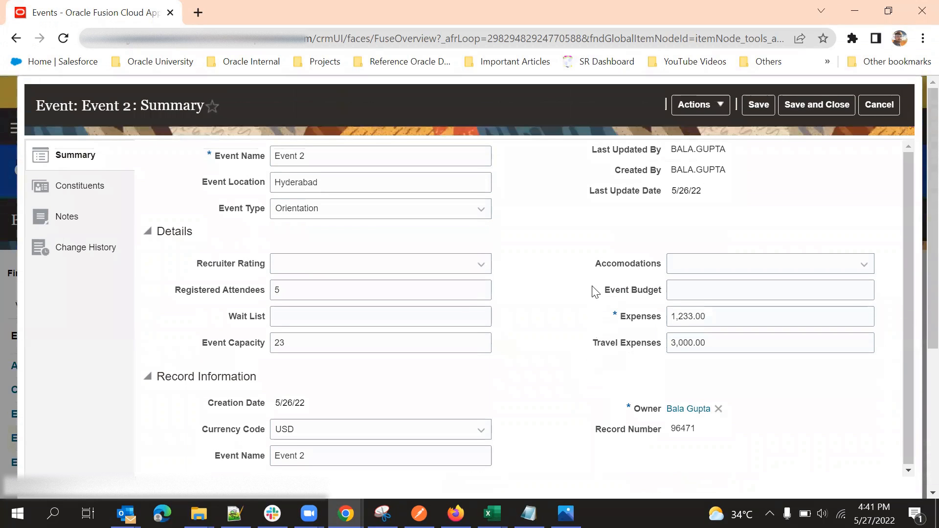
Step: Set Event 2's Event Budget to 1200 to test the Hidden expression on the Expenses field
click(683, 288)
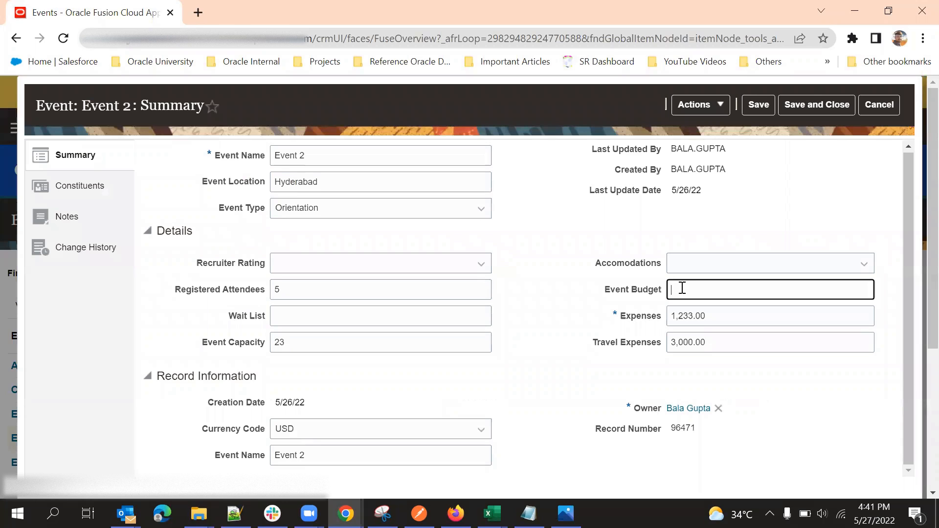
click(569, 341)
scroll(575, 341, down, 1)
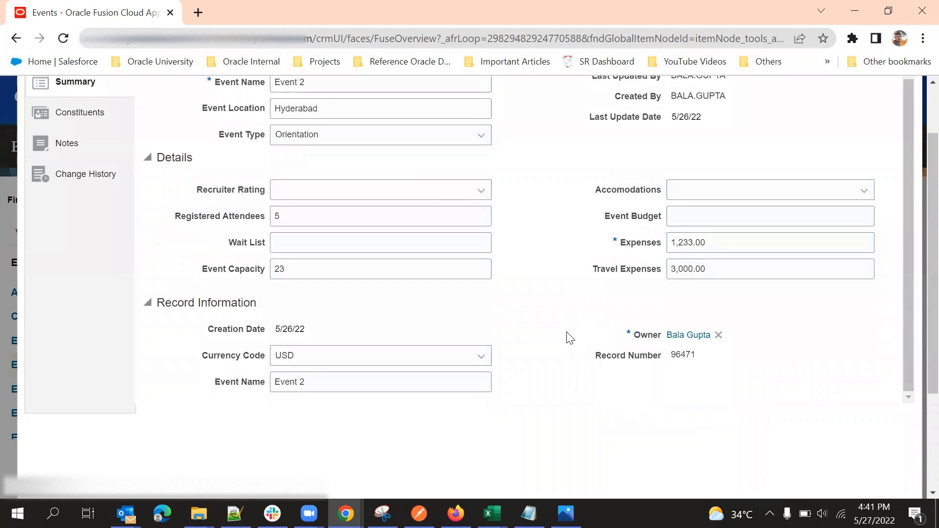
scroll(593, 293, up, 1)
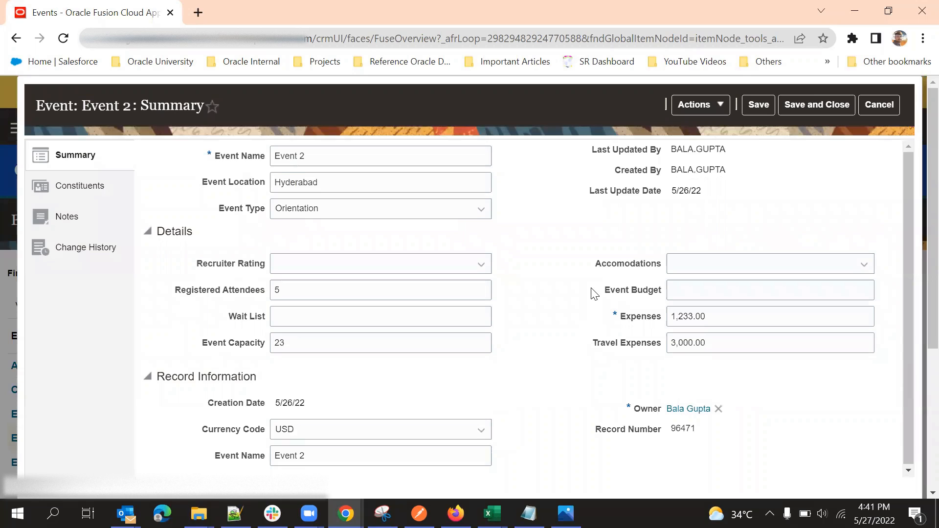
click(690, 284)
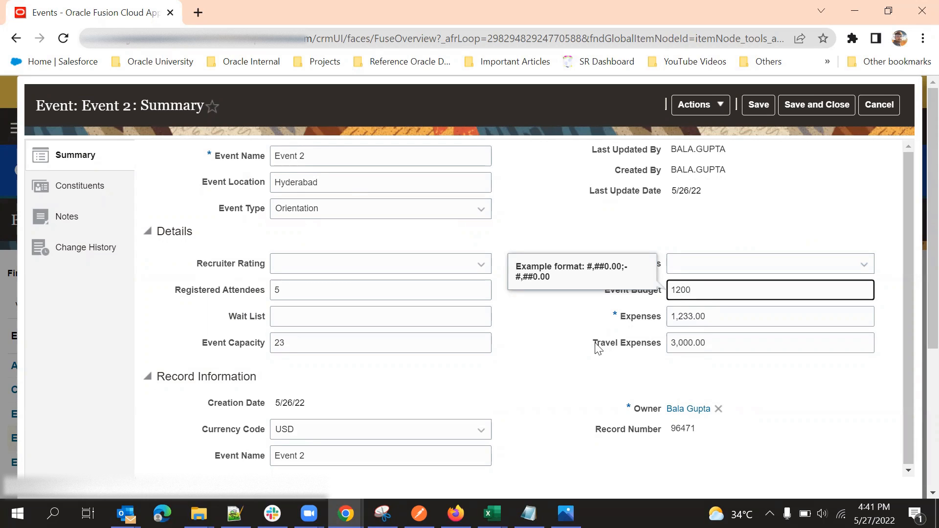
click(571, 359)
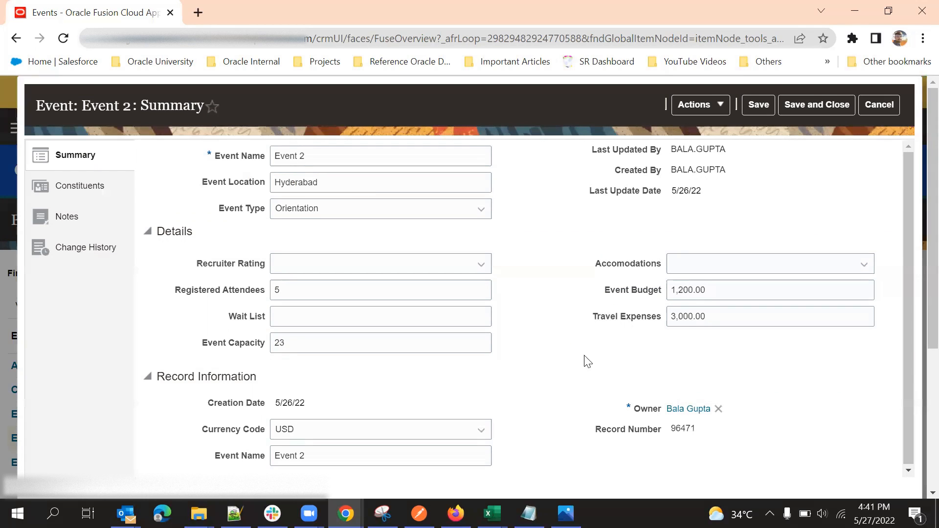
Step: Set Event 2's Event Budget to 120 to test the Hidden expression on the Expenses field
click(715, 291)
click(609, 383)
click(714, 290)
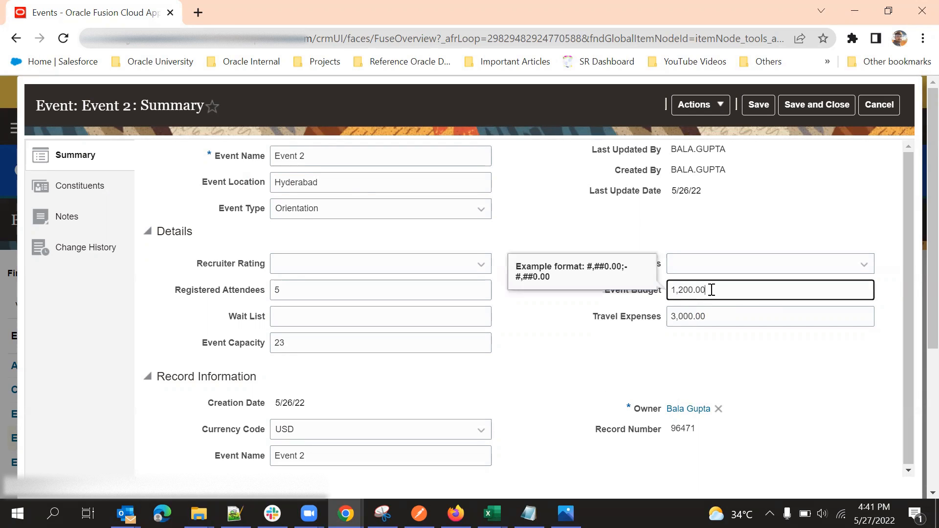
click(571, 391)
drag(671, 286, 719, 288)
click(592, 363)
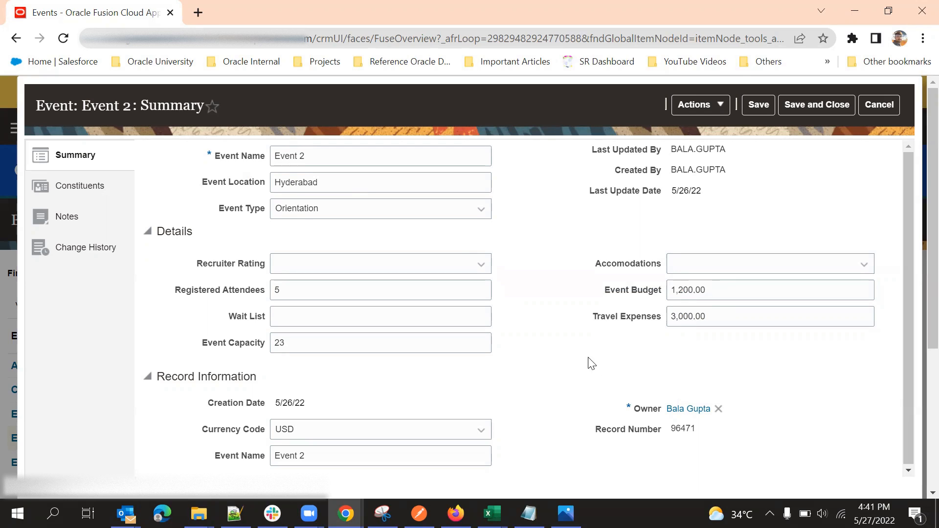
click(692, 288)
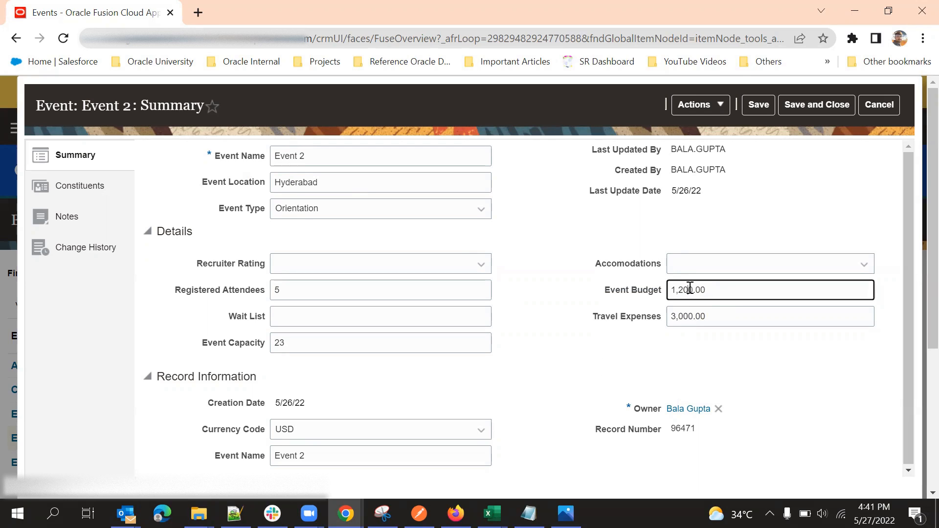
click(560, 365)
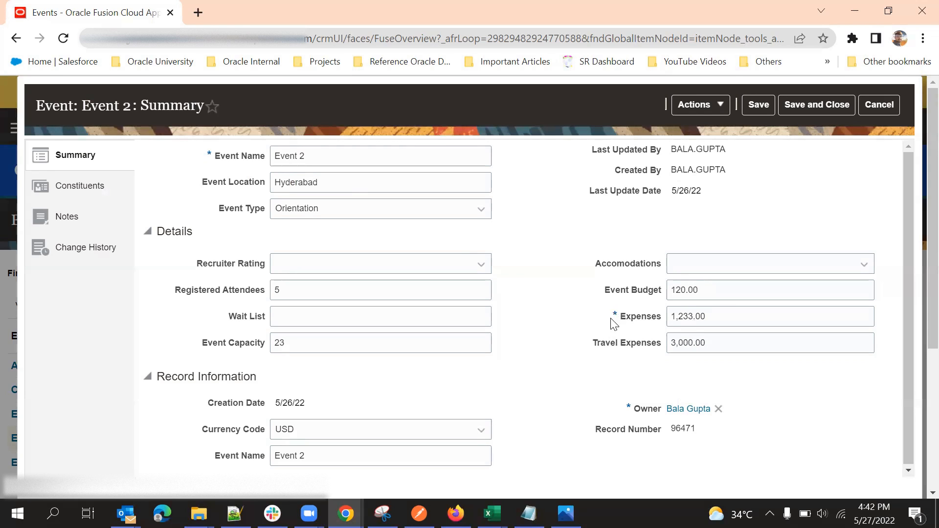
Step: Examine the Expenses field and the rest of the Details and Record Information sections of Event 2
drag(720, 322, 660, 323)
click(589, 376)
click(587, 383)
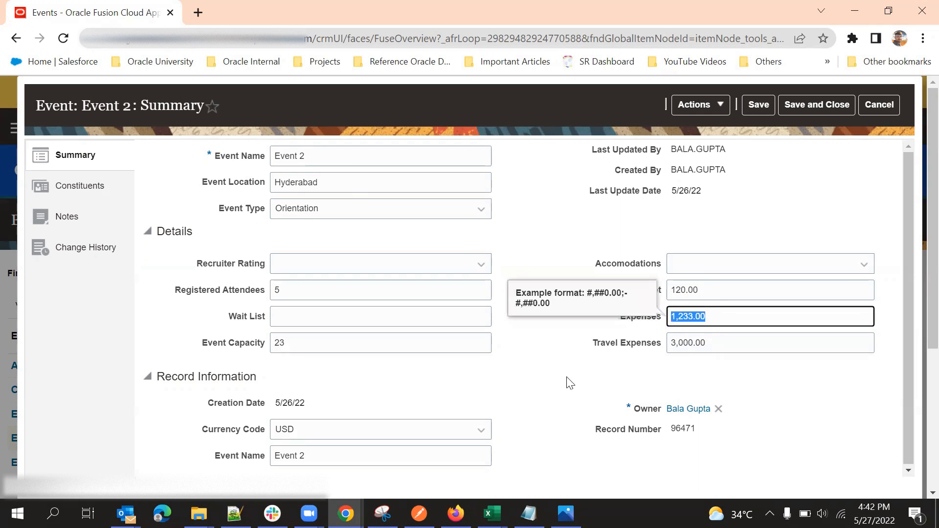
click(536, 404)
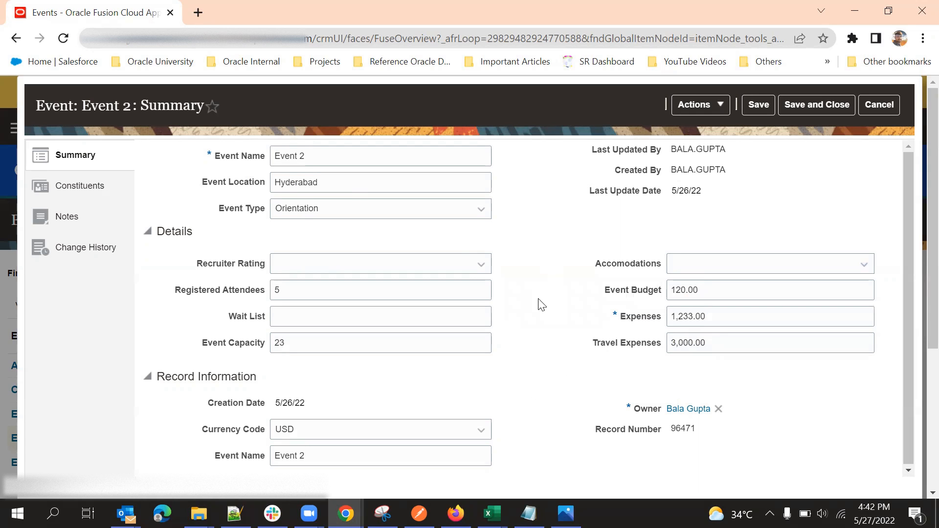
scroll(538, 342, down, 3)
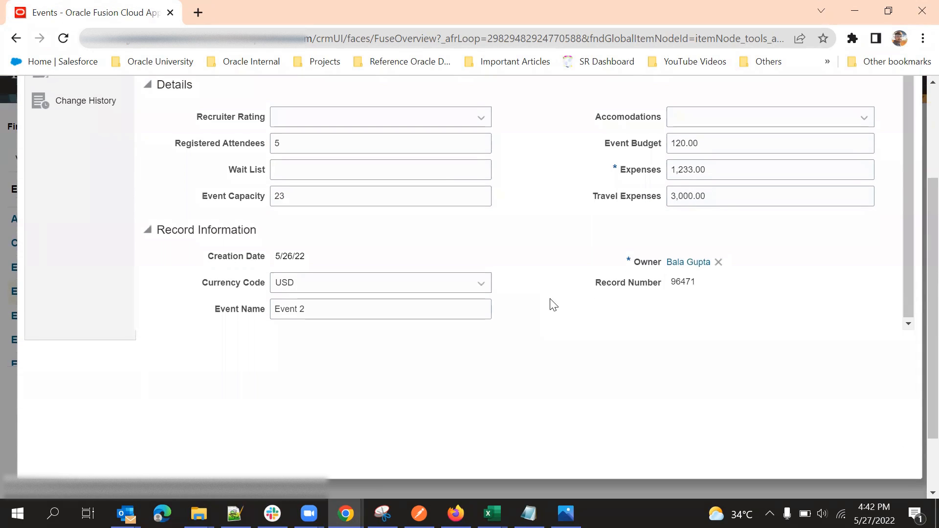
scroll(562, 314, up, 1)
scroll(615, 319, up, 1)
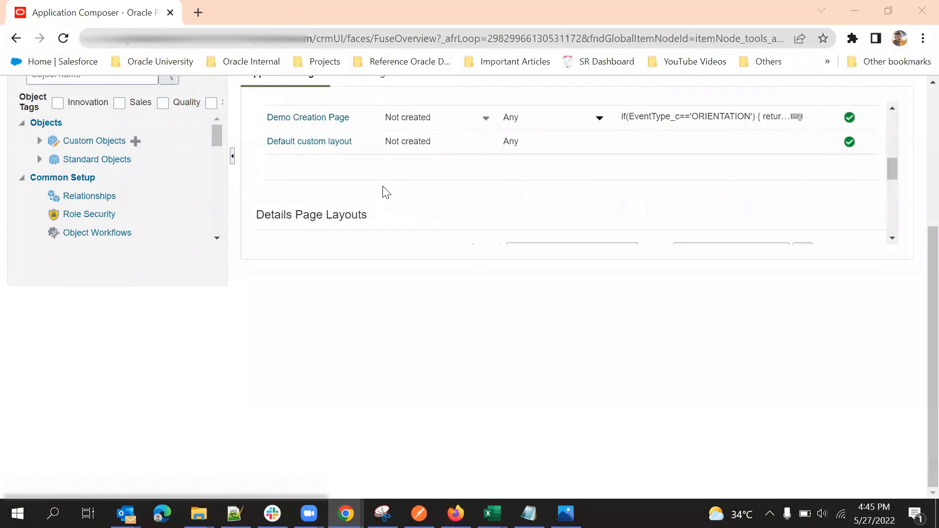
Step: Check which actions are available for Demo Creation Page among the Event object's creation page layouts
scroll(383, 187, up, 2)
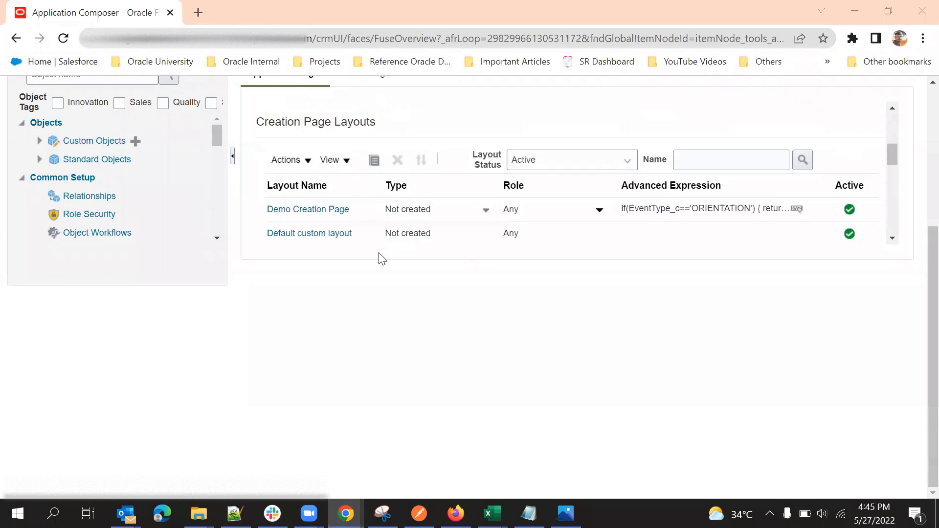
scroll(404, 210, down, 1)
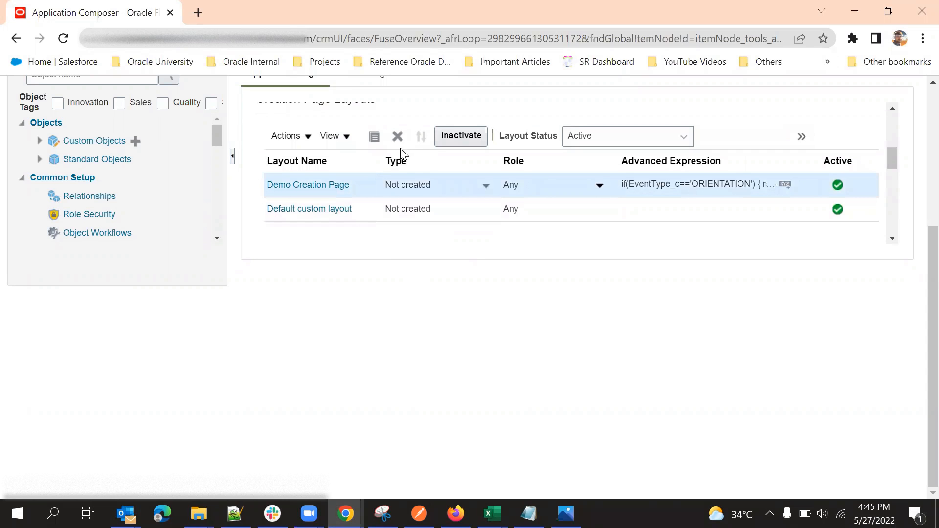
click(304, 138)
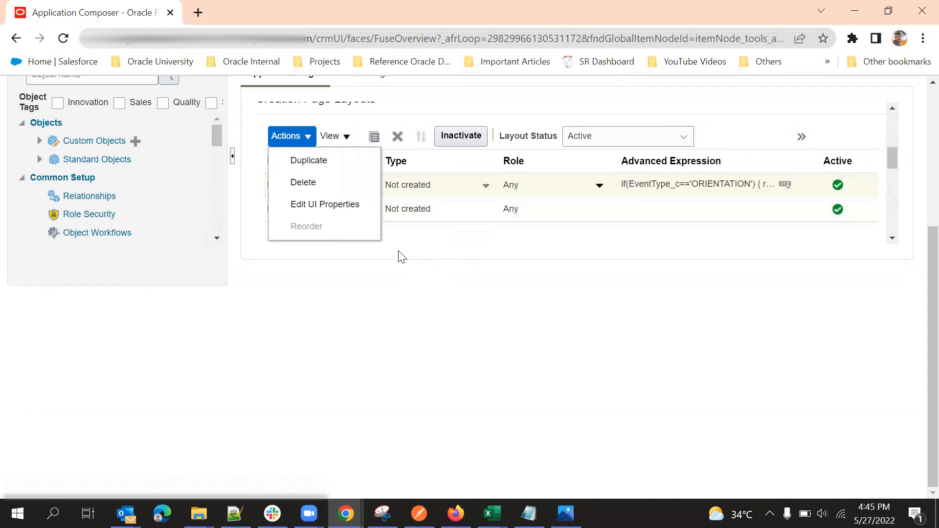
click(481, 221)
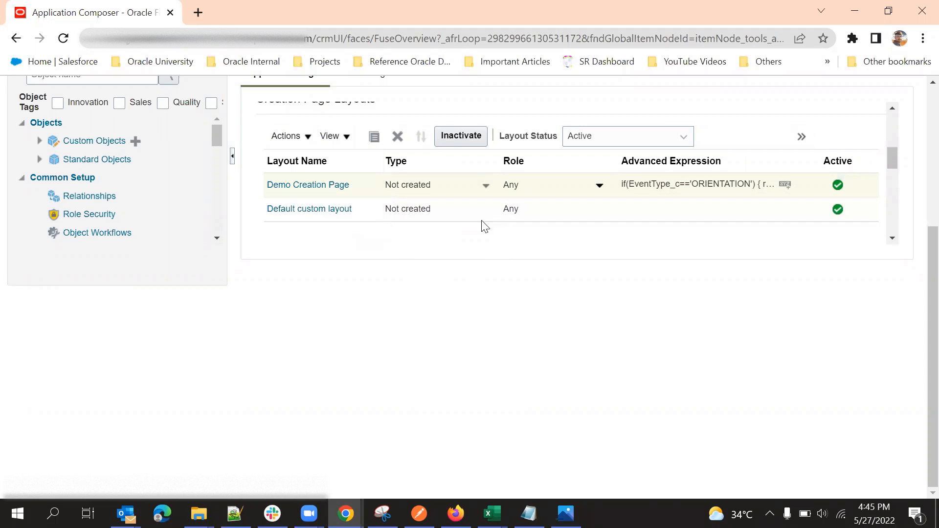
Step: Reorder the details page layouts so the ORIENTAION details layout comes directly after Fundraiser Layout, and save the order
scroll(482, 221, down, 5)
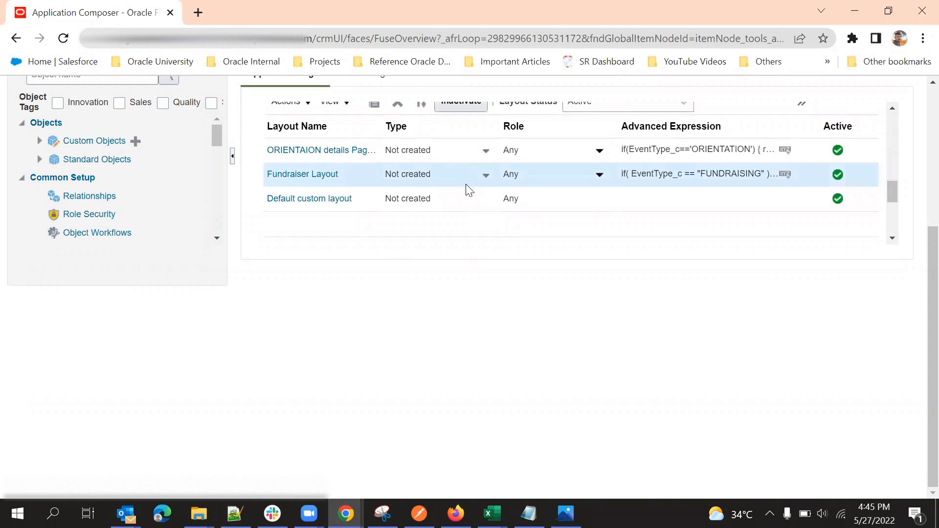
scroll(467, 189, up, 2)
scroll(467, 220, up, 2)
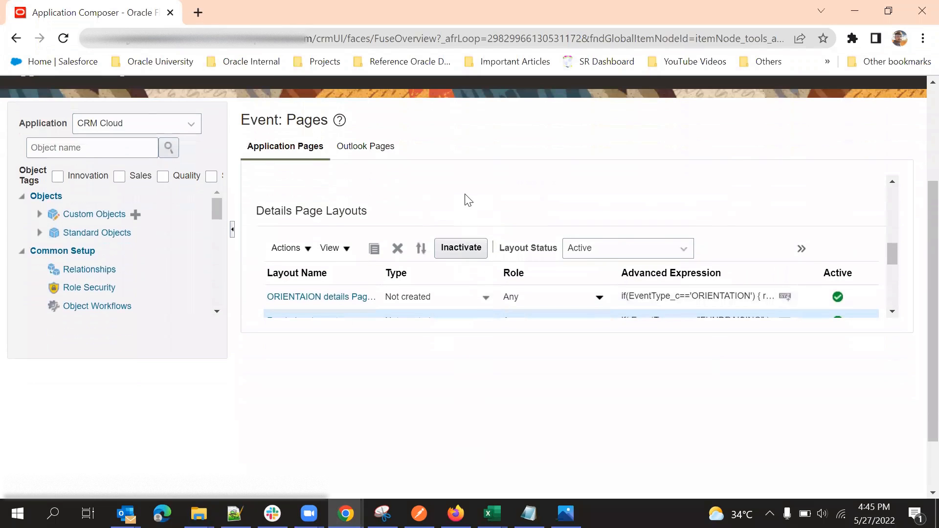
scroll(466, 206, down, 2)
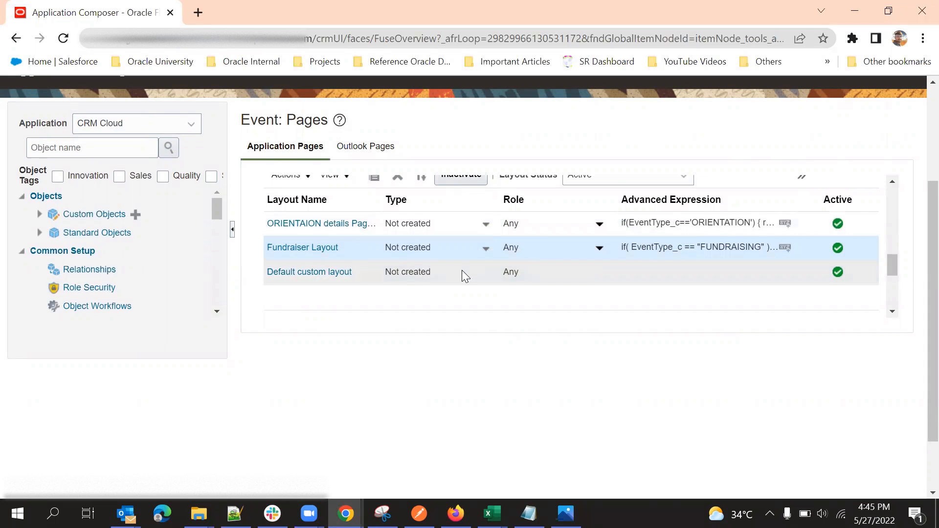
scroll(439, 231, up, 2)
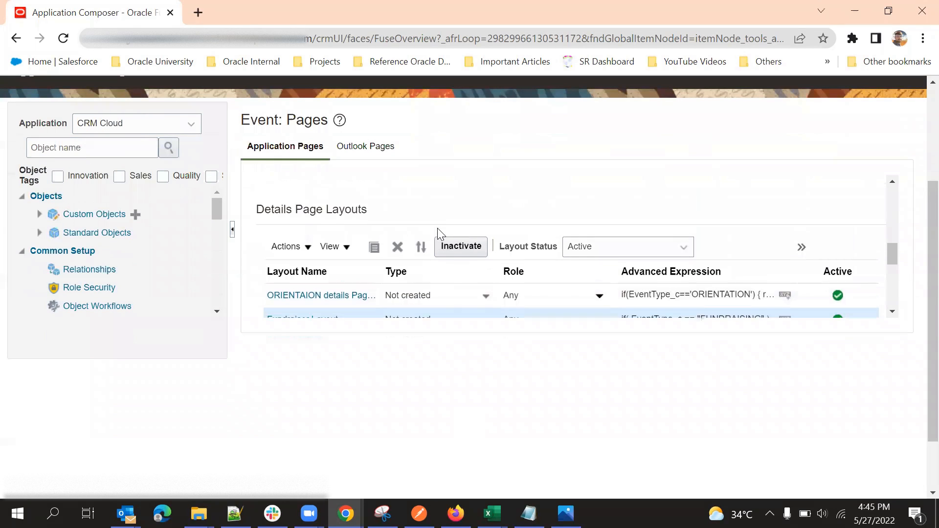
click(421, 249)
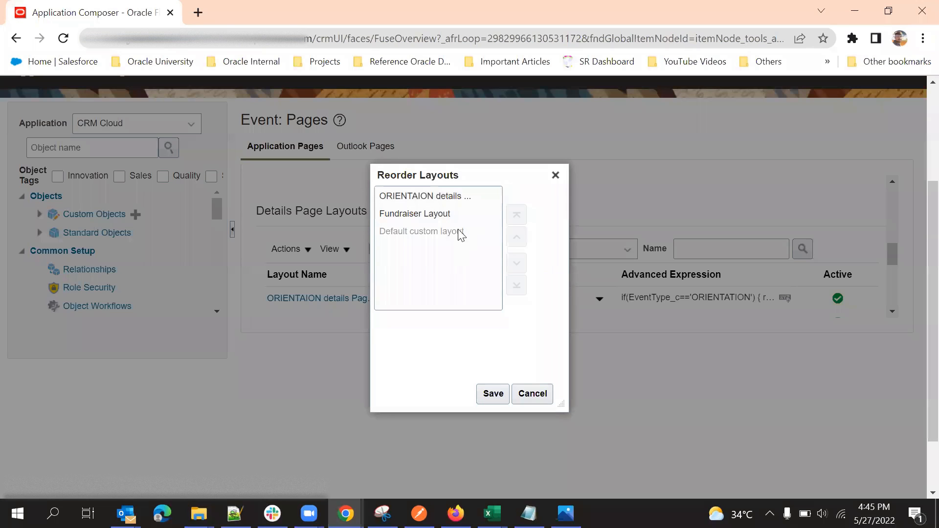
click(455, 202)
click(516, 264)
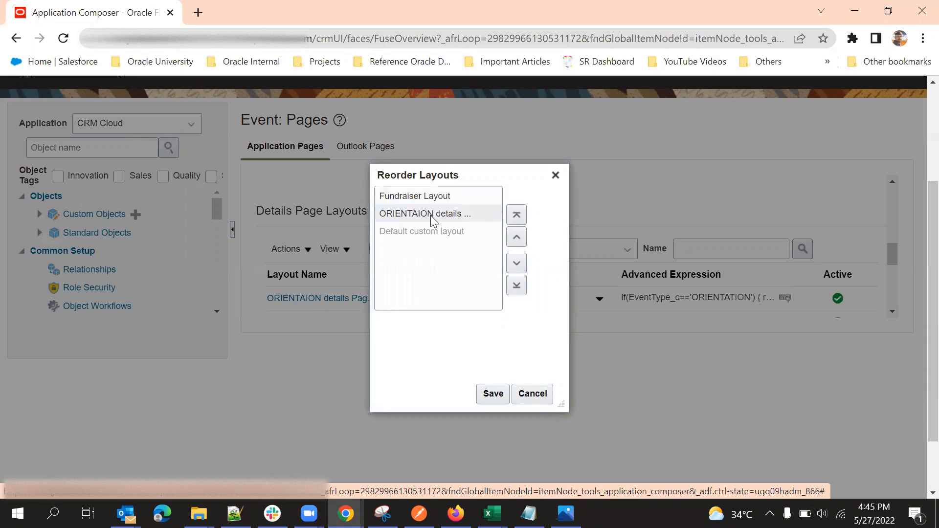
click(491, 395)
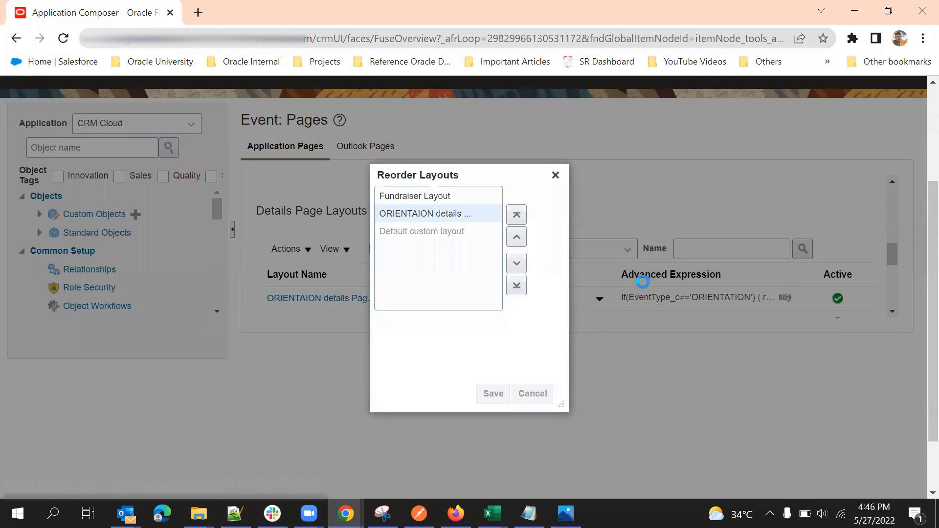
Step: Inactivate the ORIENTAION details layout in the Event object's details page layouts
scroll(291, 253, down, 1)
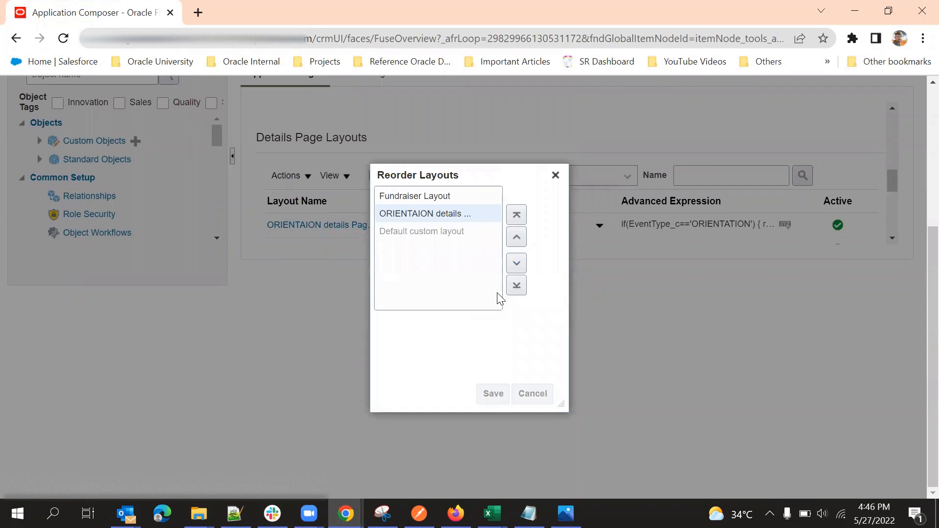
scroll(372, 225, down, 1)
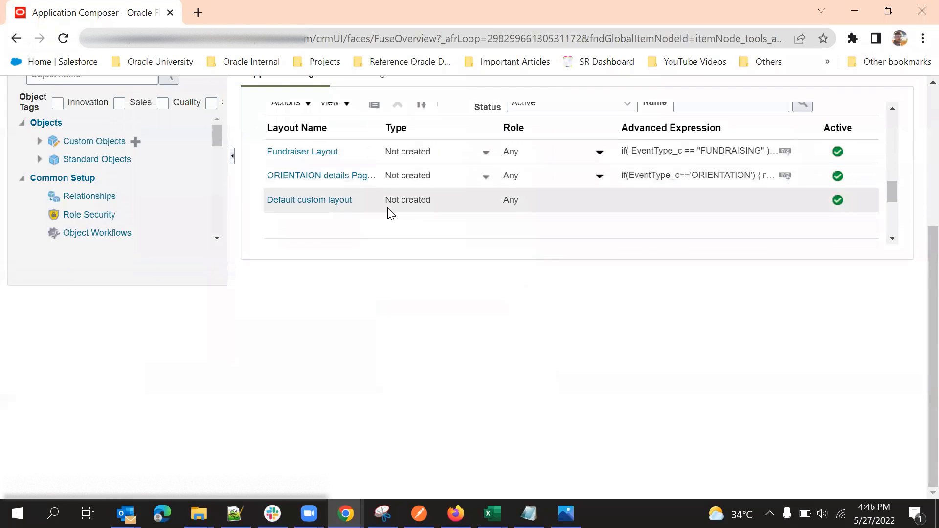
click(450, 180)
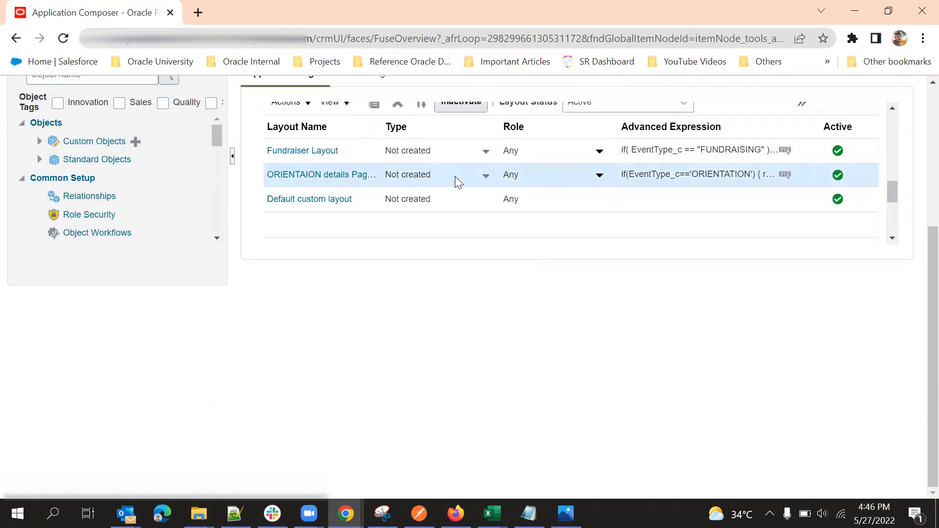
scroll(460, 180, up, 1)
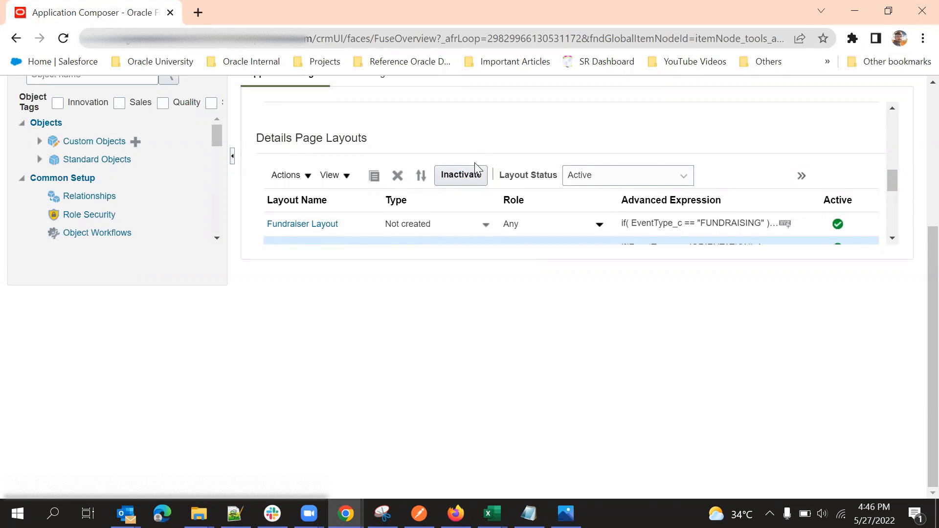
scroll(476, 167, down, 1)
scroll(476, 170, up, 1)
click(477, 176)
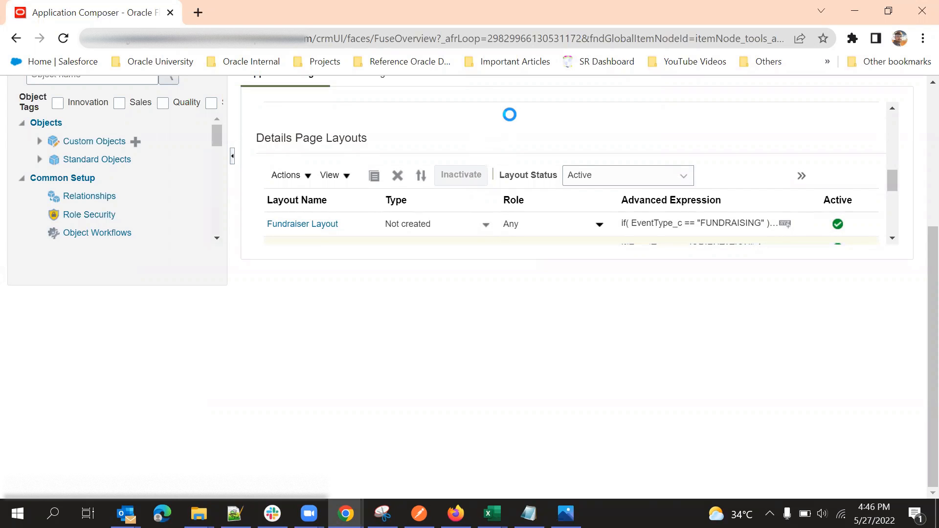
scroll(509, 117, down, 1)
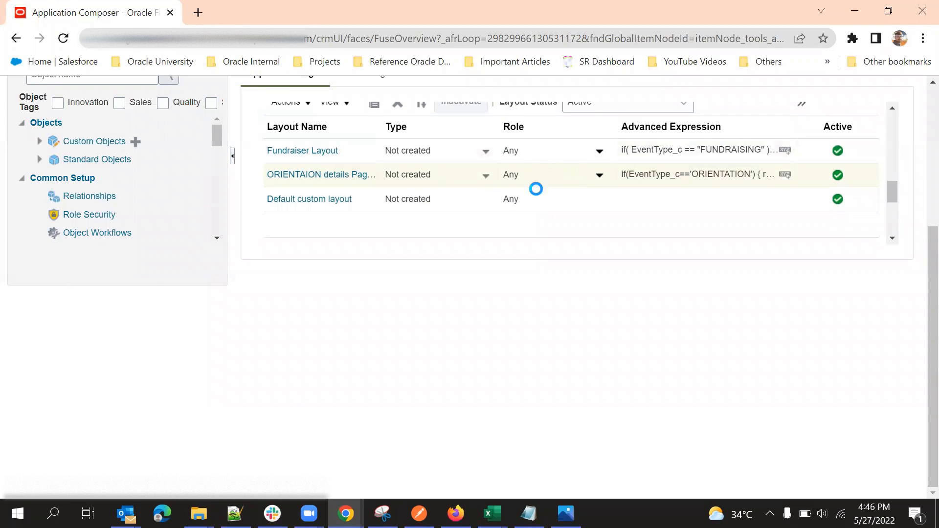
scroll(538, 173, up, 2)
scroll(538, 161, down, 2)
scroll(528, 159, up, 1)
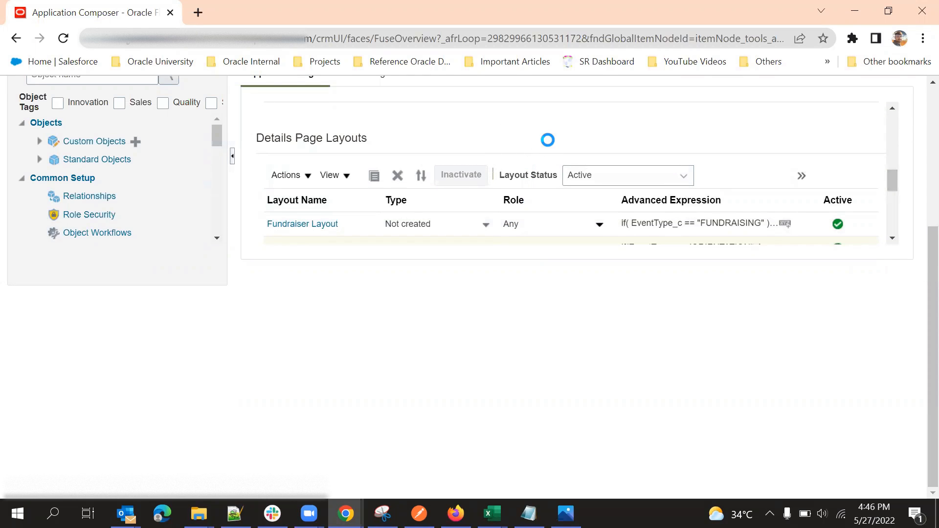
scroll(547, 137, down, 2)
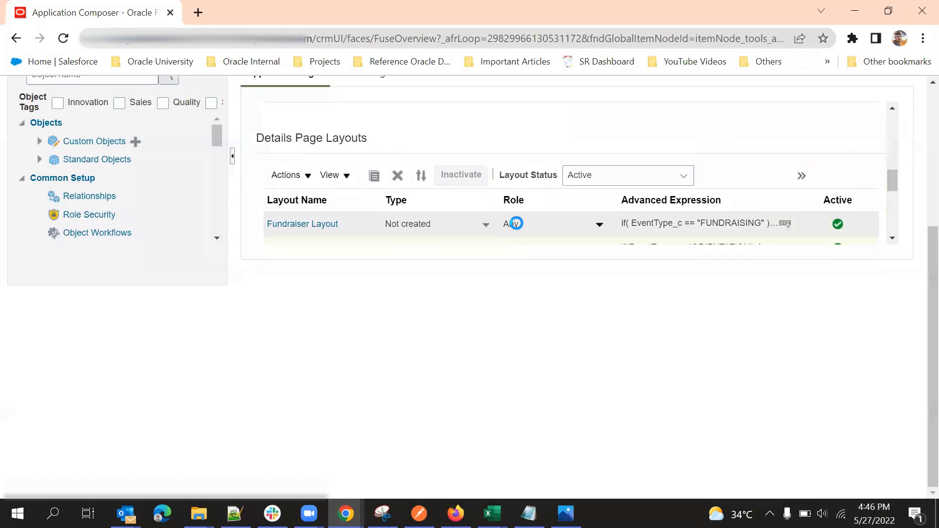
scroll(501, 182, down, 2)
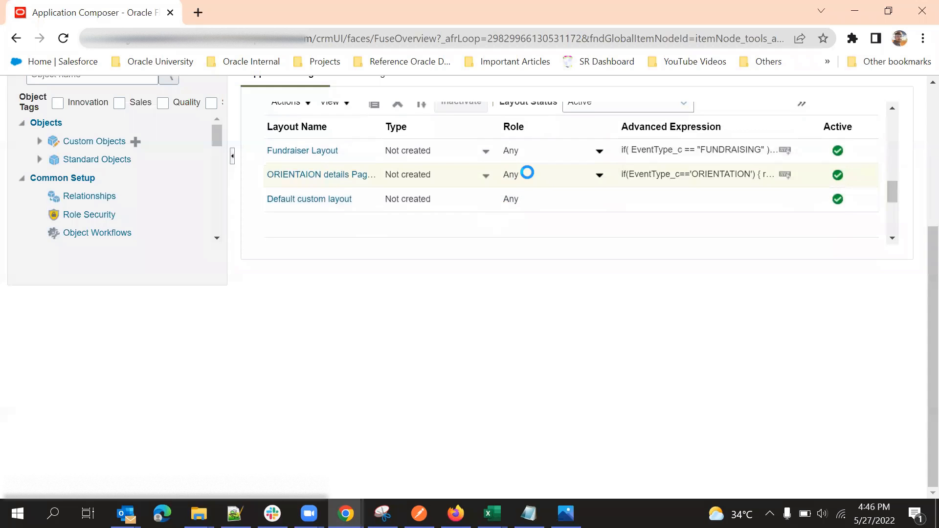
Step: Review the landing and creation page layouts of the Event object, including their roles and advanced expressions
scroll(532, 180, up, 5)
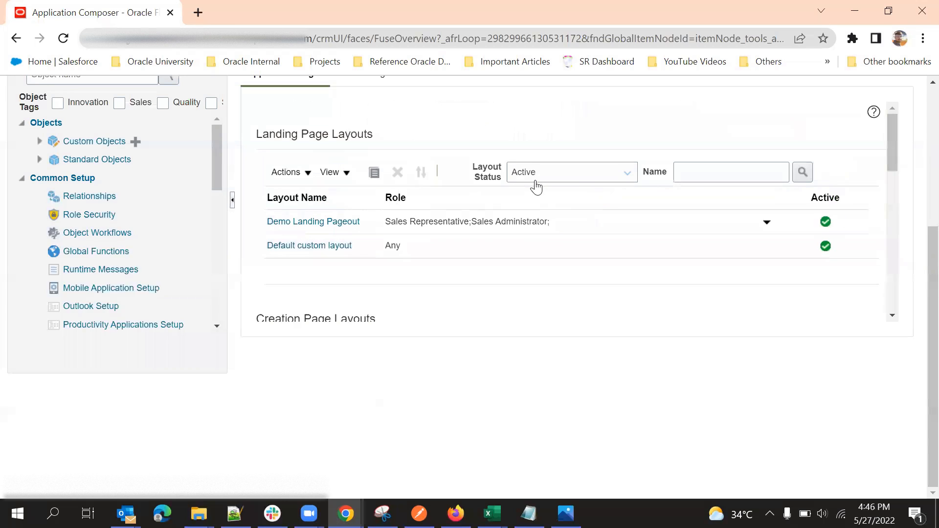
scroll(534, 187, down, 3)
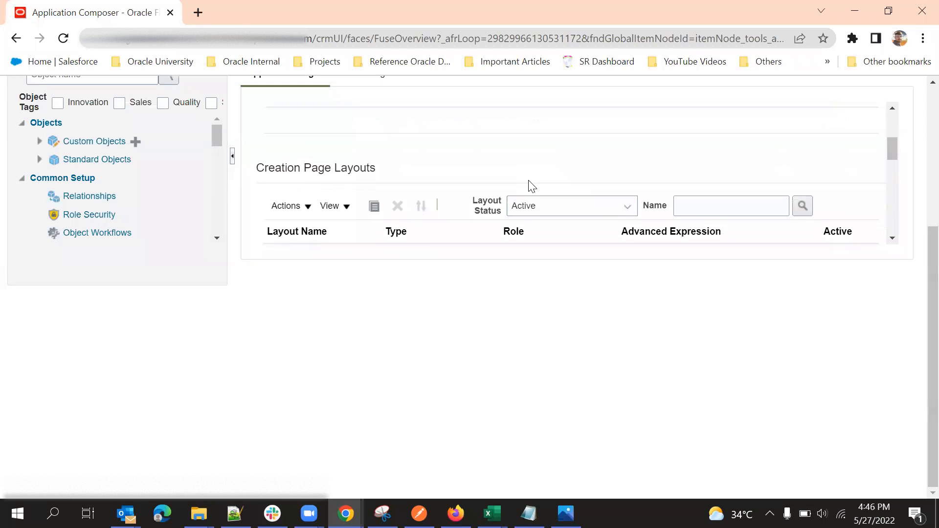
scroll(479, 198, down, 1)
scroll(541, 195, down, 2)
scroll(533, 175, up, 3)
scroll(533, 174, down, 3)
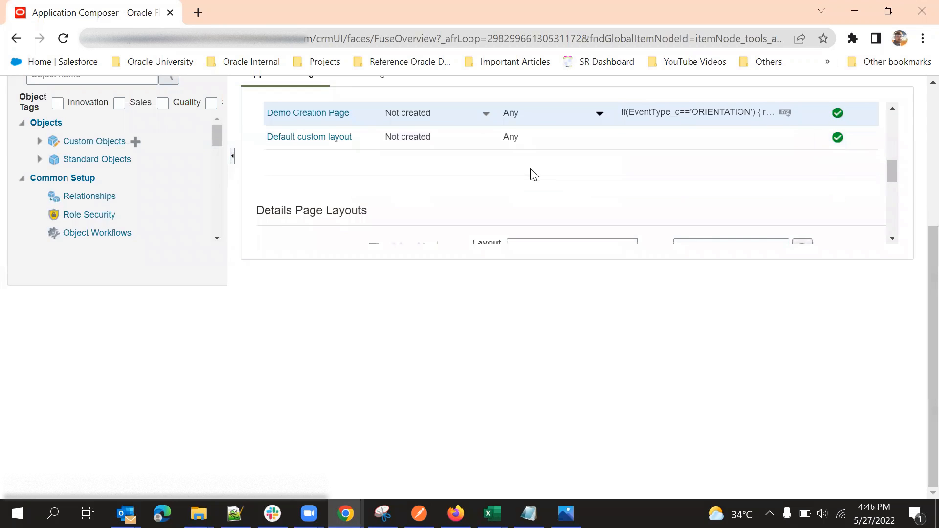
scroll(536, 186, up, 2)
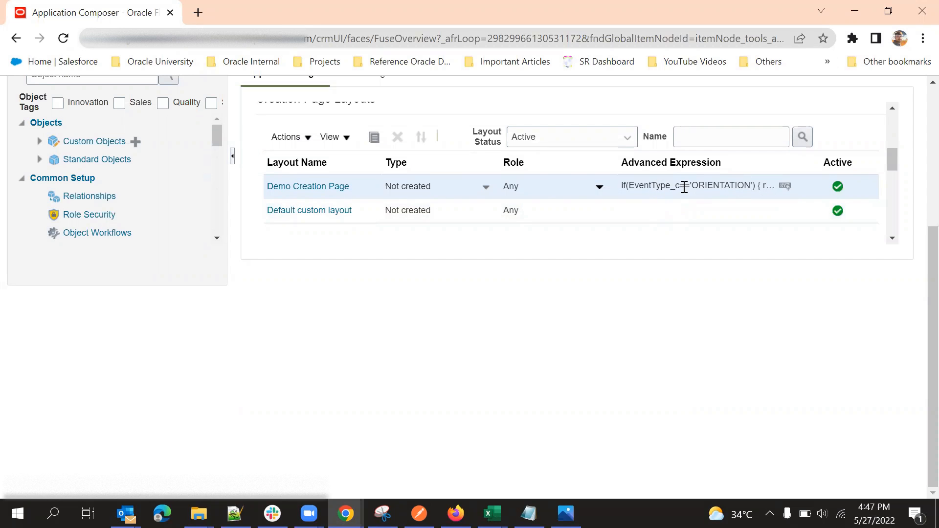
Step: Look through the details page layouts, their available actions, and the Search and Select Dialog layouts under Reusable Regions
scroll(458, 182, up, 2)
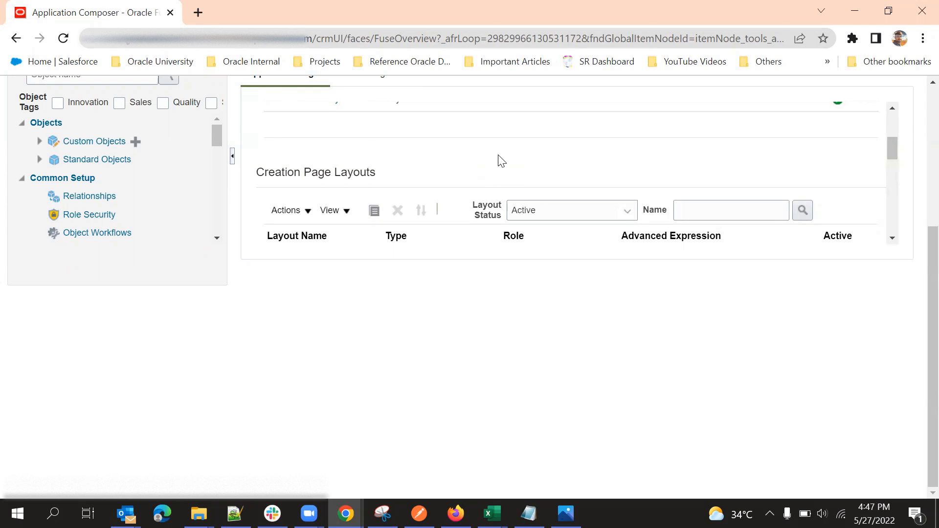
scroll(397, 163, down, 5)
scroll(418, 184, up, 1)
scroll(432, 199, down, 6)
scroll(437, 215, down, 1)
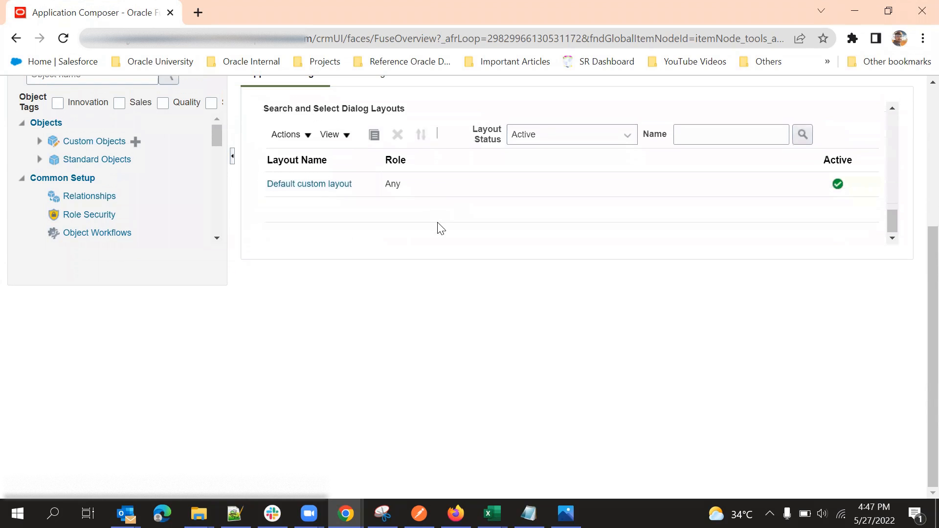
scroll(440, 218, up, 2)
scroll(518, 144, up, 3)
scroll(517, 162, down, 3)
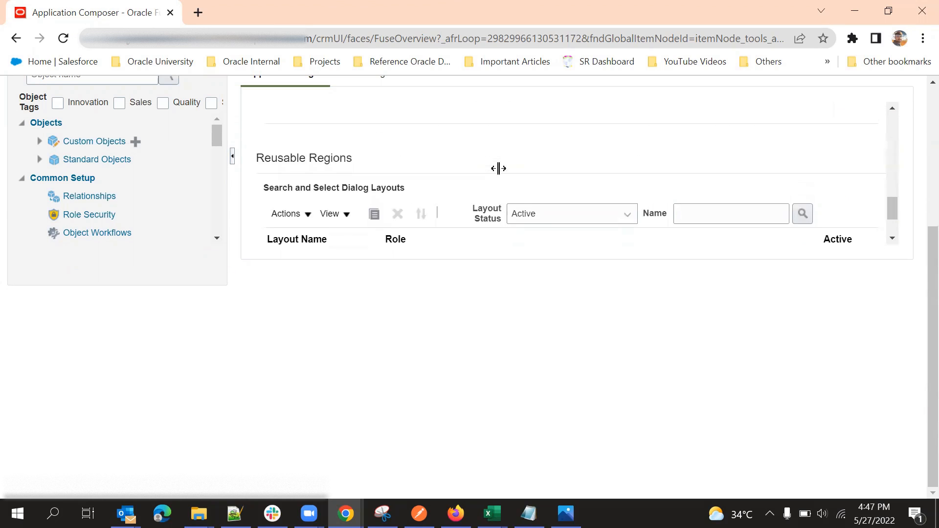
scroll(517, 175, up, 2)
scroll(444, 196, down, 1)
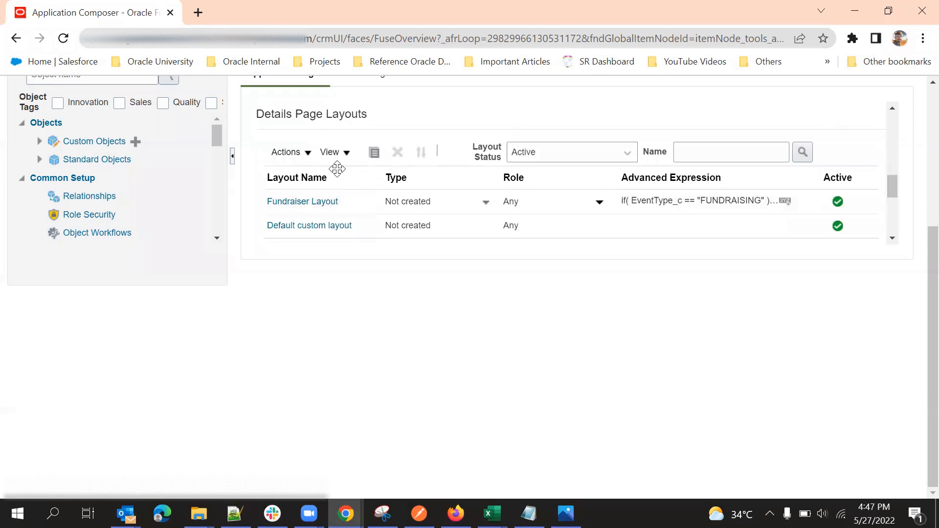
click(293, 152)
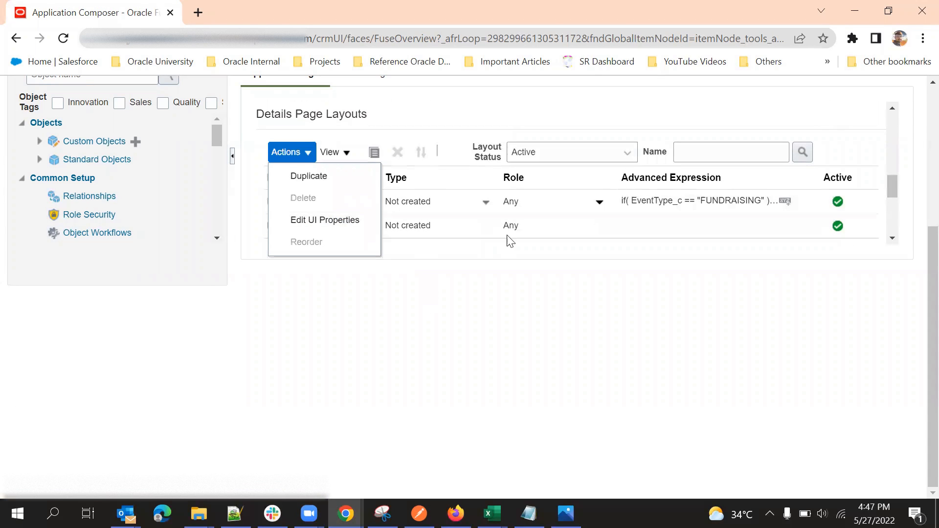
scroll(535, 217, up, 2)
scroll(518, 195, up, 2)
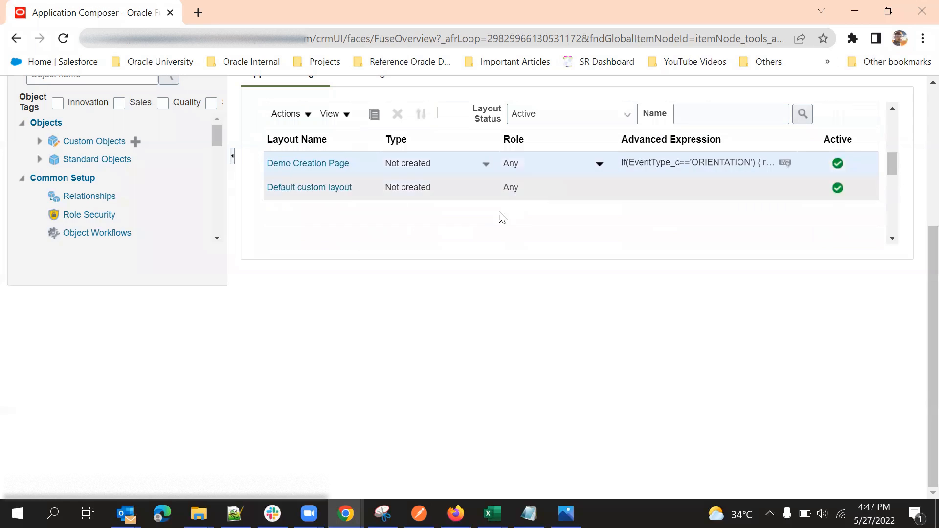
scroll(487, 176, up, 2)
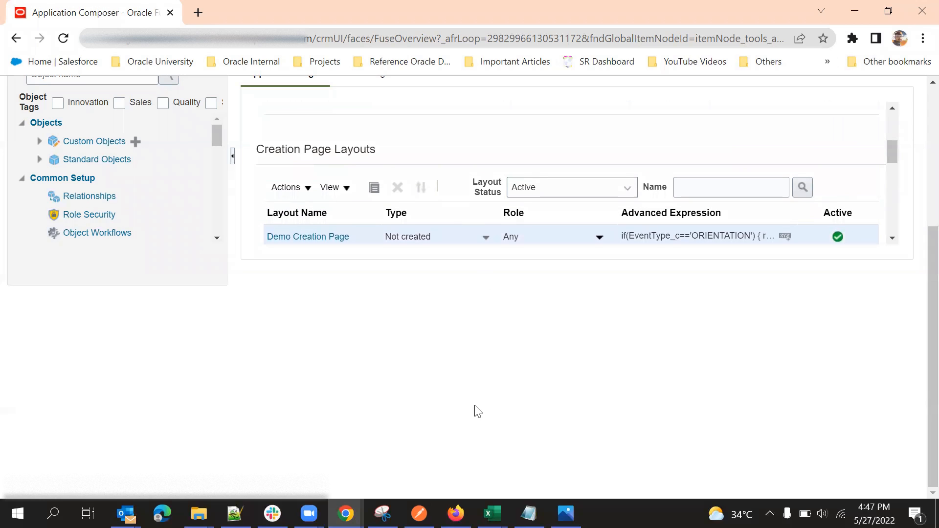